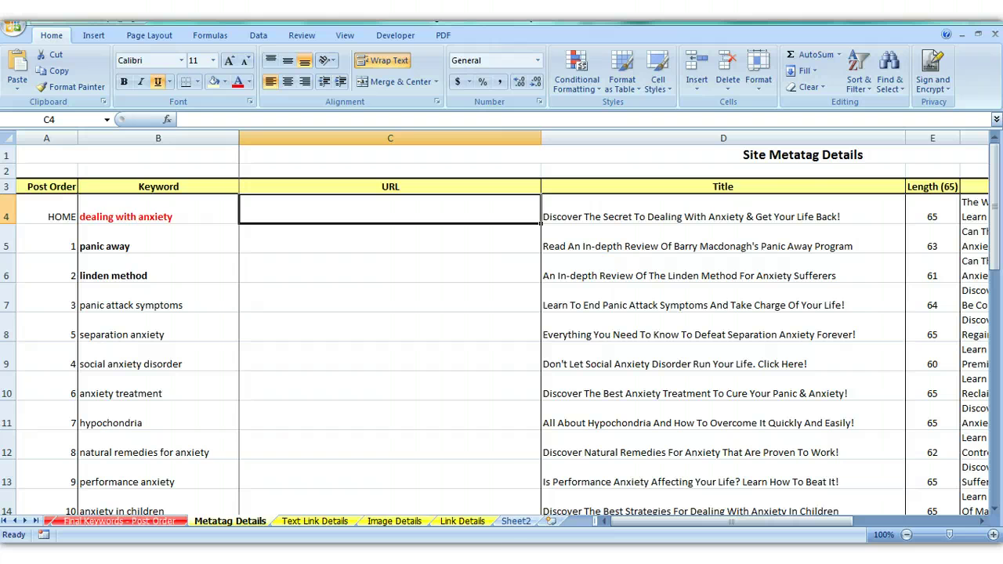
Step: Switch to the browser with the willtrainor.com WordPress admin, visit the Dashboard and open the list of all pages
mouse_move(337, 554)
left_click(274, 499)
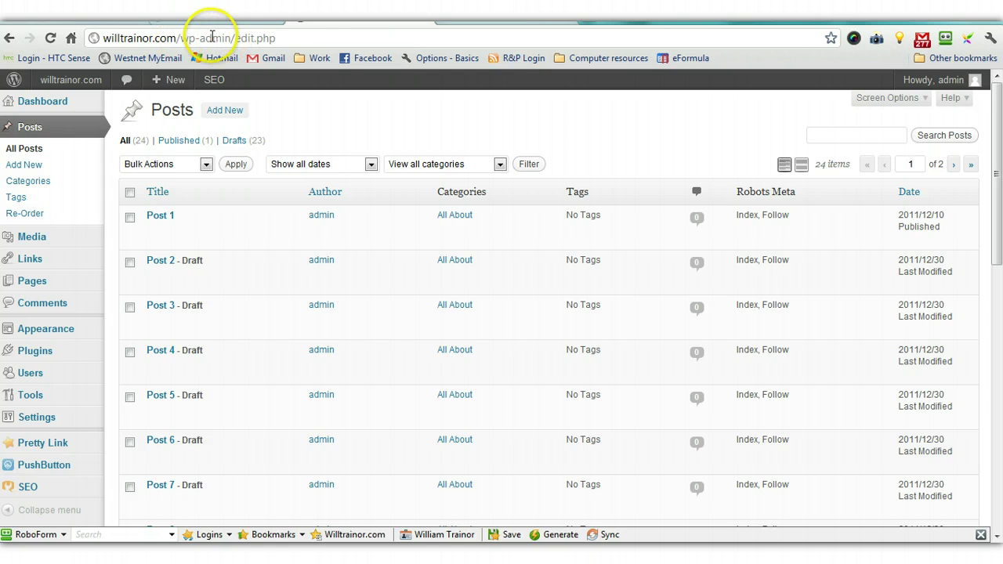
left_click_drag(232, 37, 102, 38)
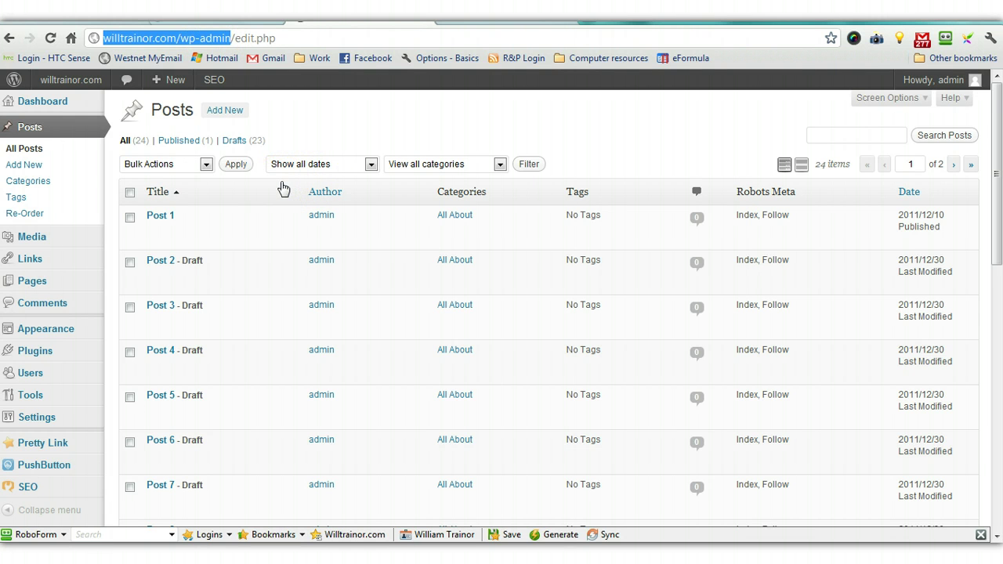
left_click(27, 102)
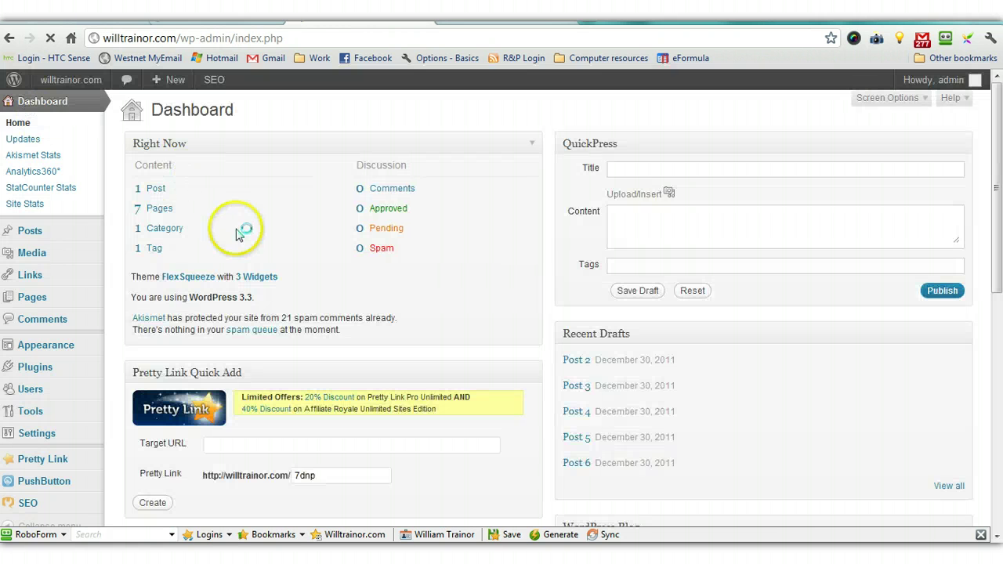
mouse_move(35, 301)
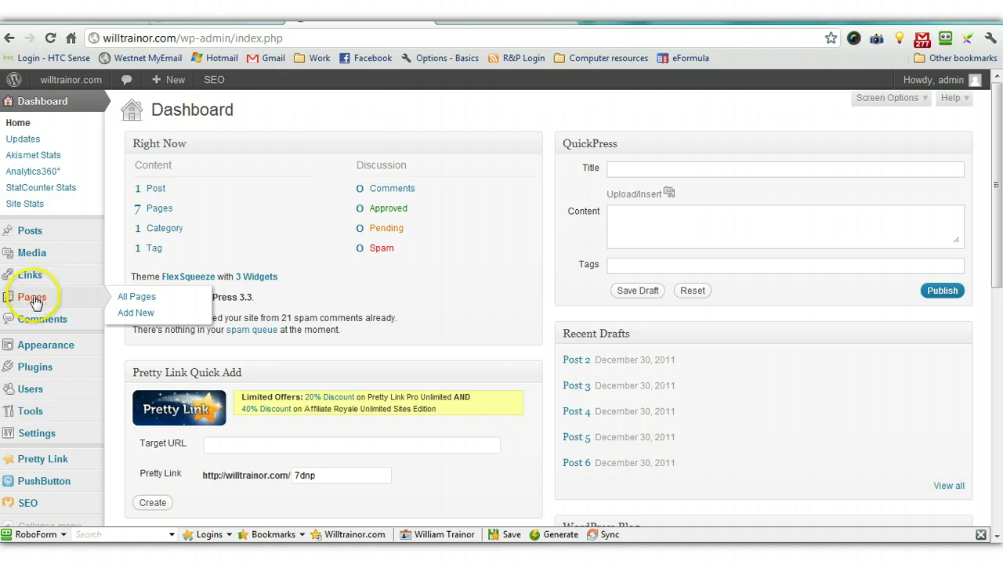
left_click(35, 299)
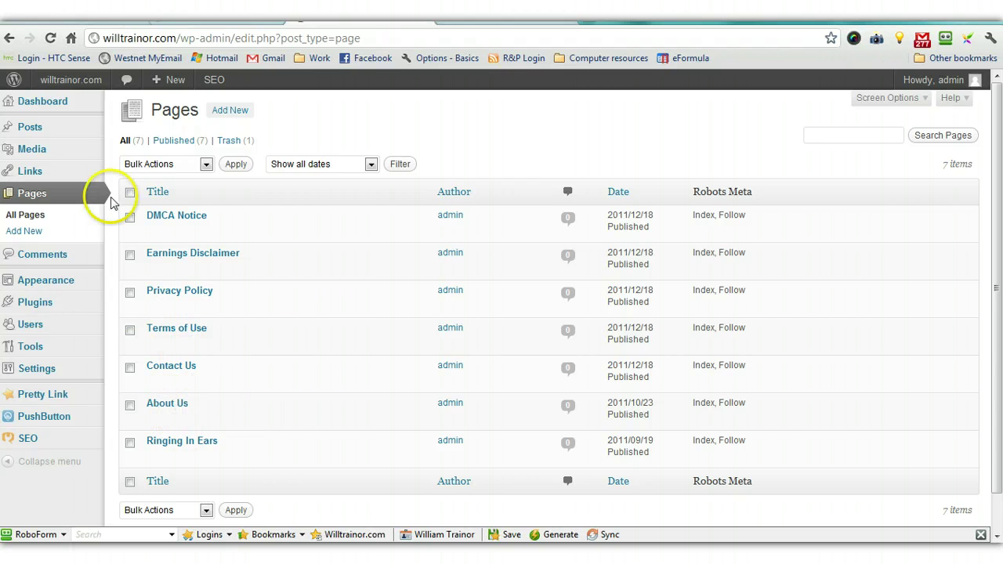
Step: Open the list of all posts and look through the numbered posts down to Post 20
mouse_move(62, 343)
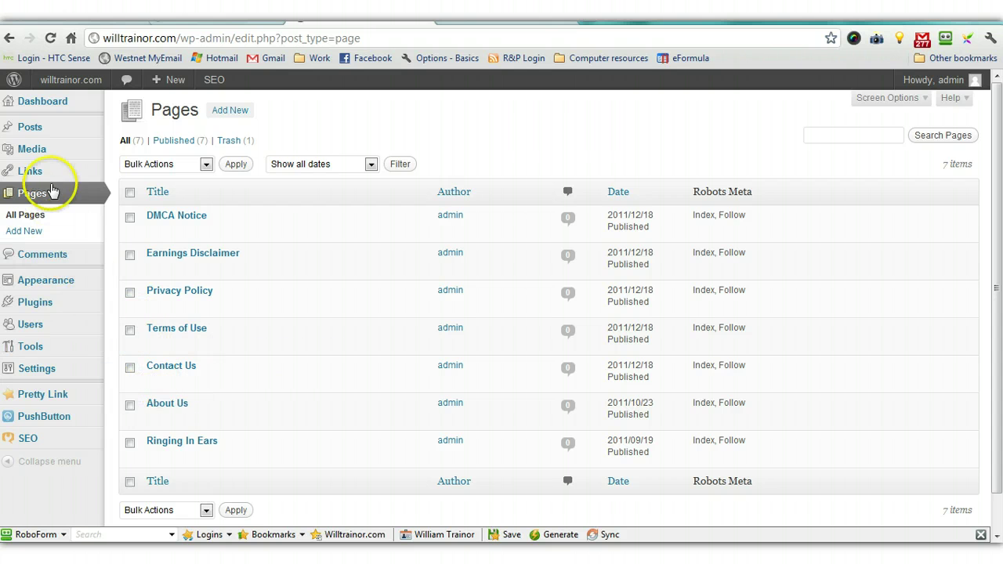
mouse_move(29, 129)
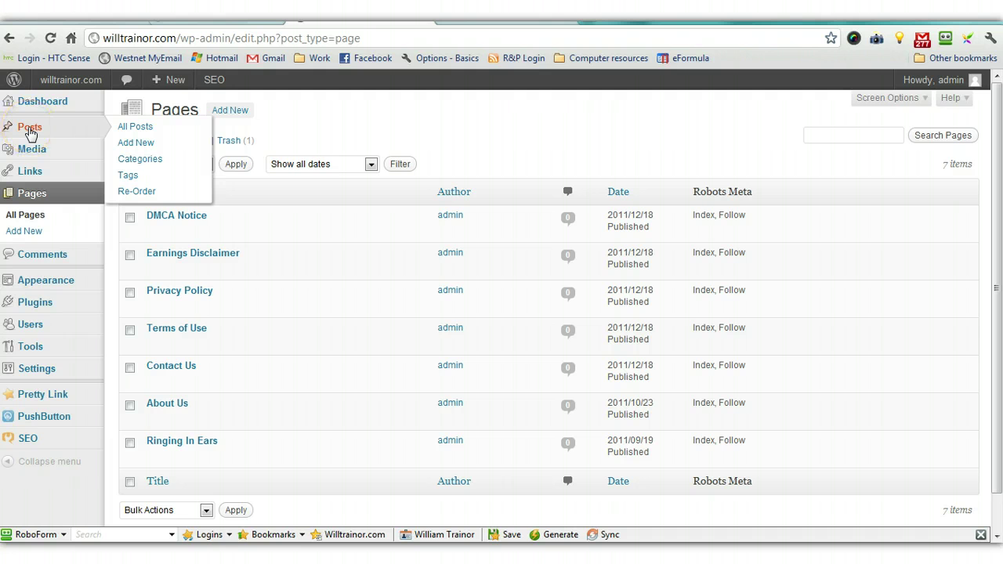
left_click(30, 129)
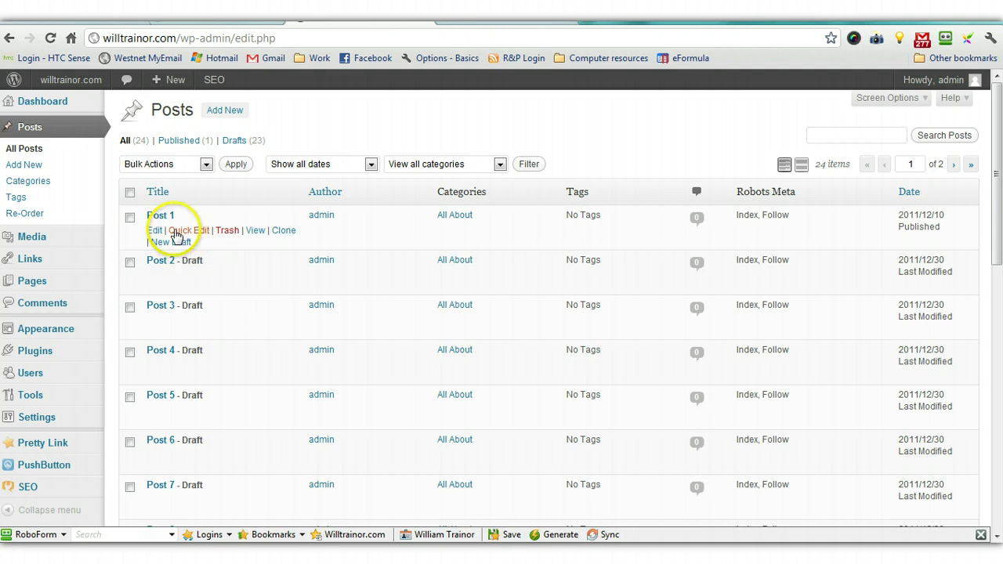
scroll(201, 325, "down", 6)
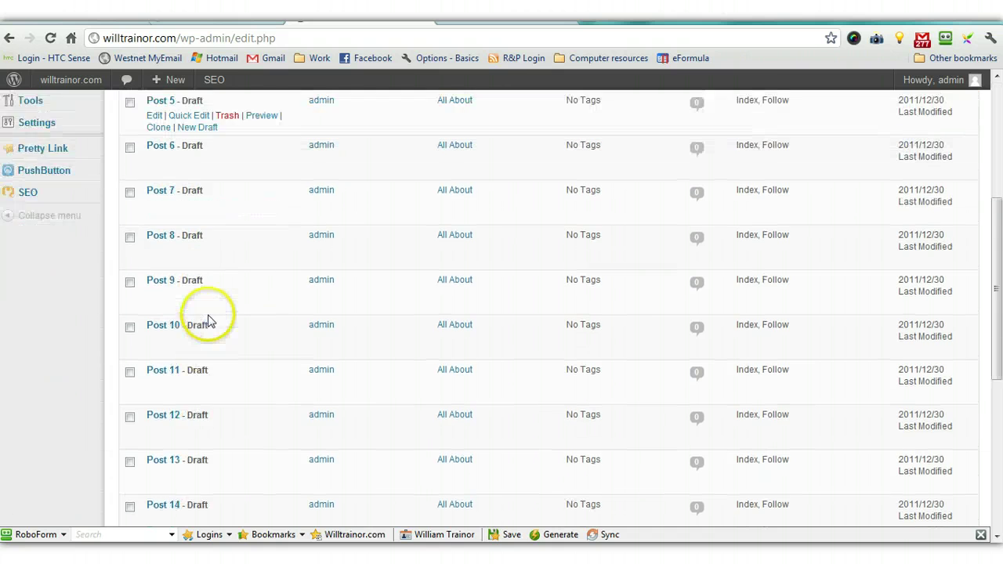
scroll(209, 317, "down", 3)
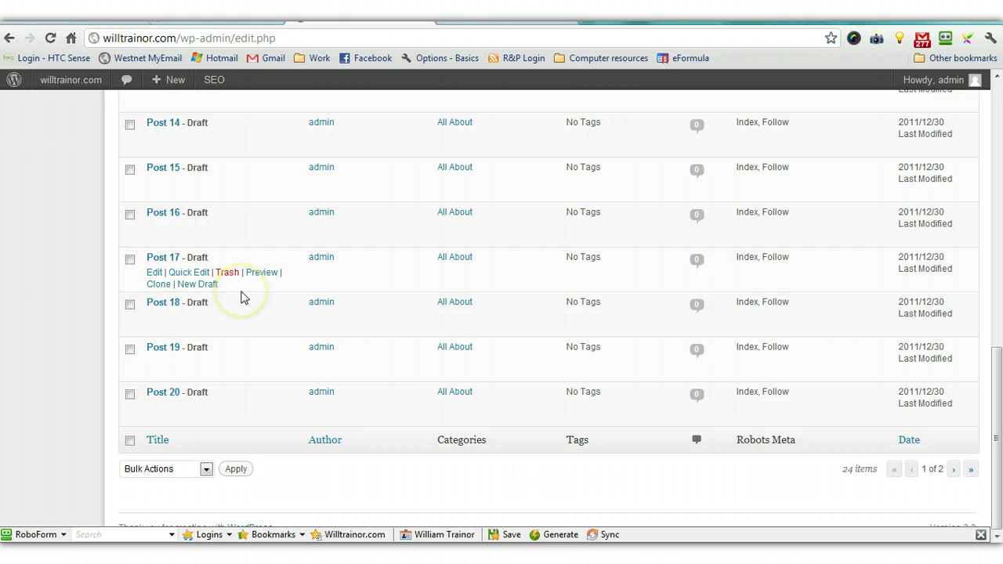
scroll(242, 298, "up", 1)
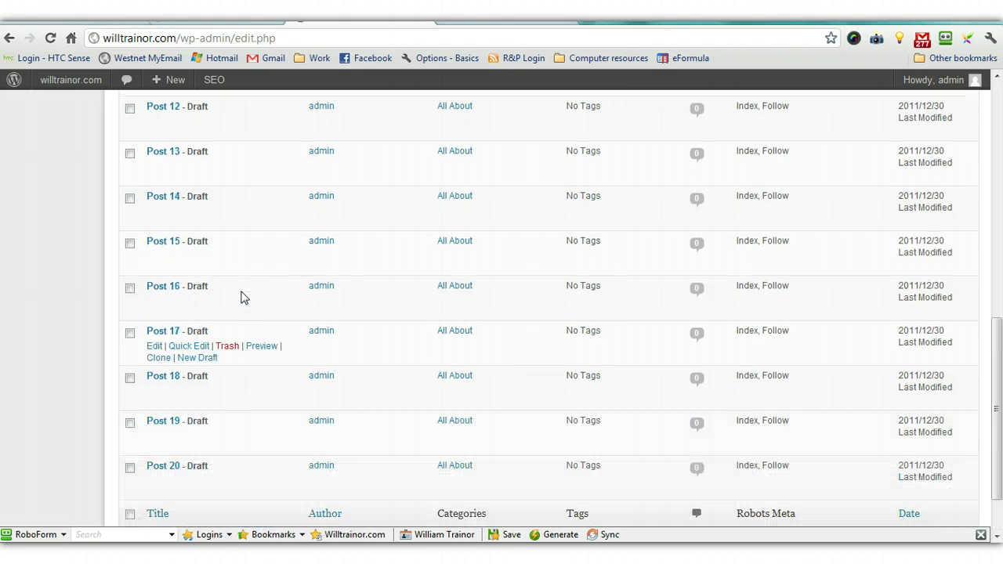
left_click(243, 260)
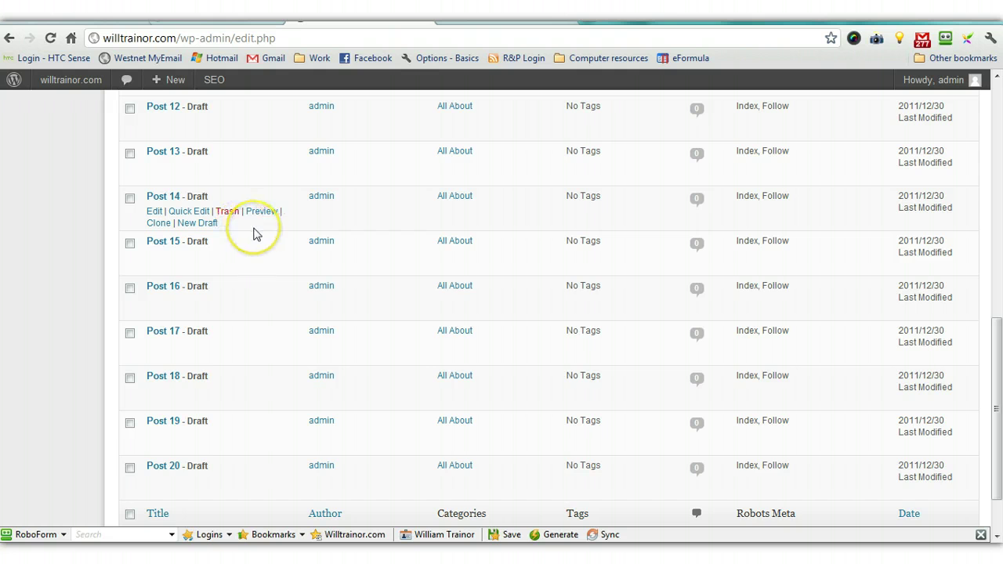
scroll(253, 231, "up", 5)
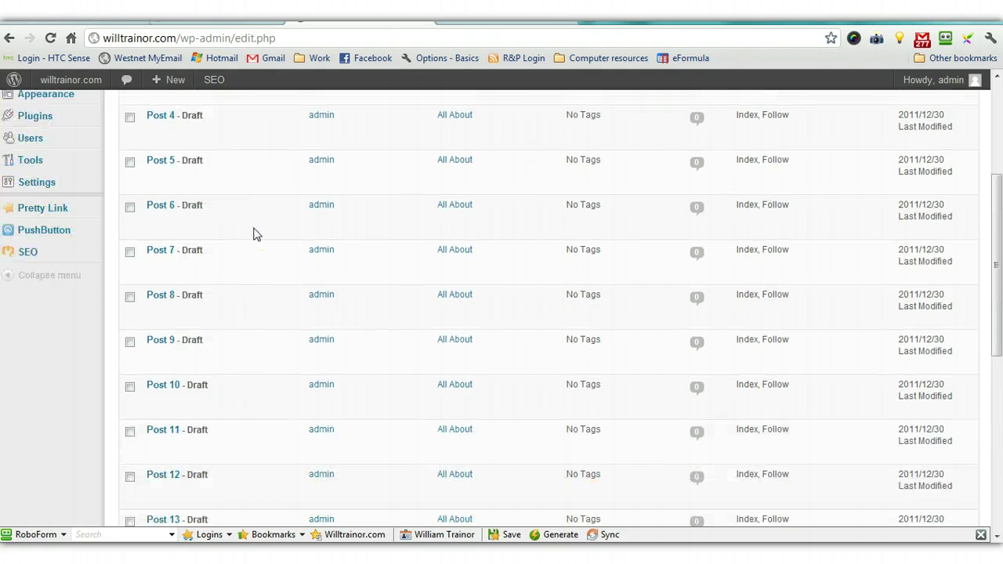
scroll(253, 232, "up", 3)
Step: Open Post 1 for editing and review its content area and the WordPress SEO by Yoast fields
mouse_move(165, 231)
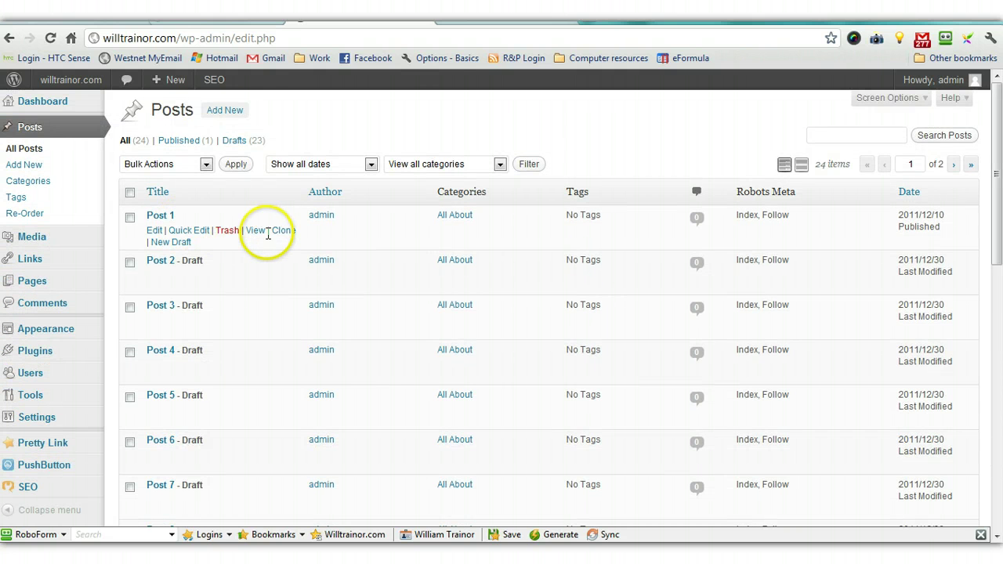
left_click(155, 232)
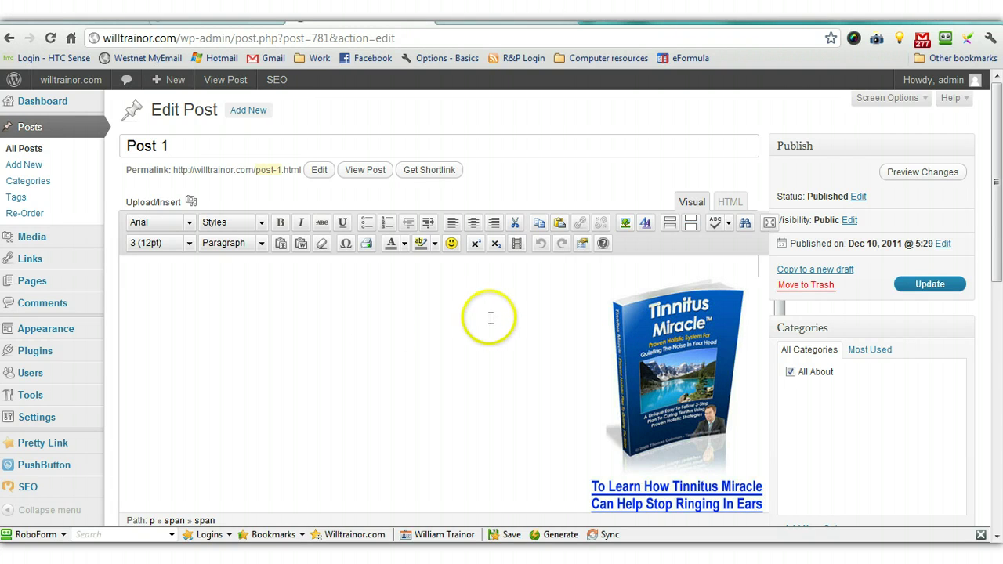
scroll(365, 324, "down", 1)
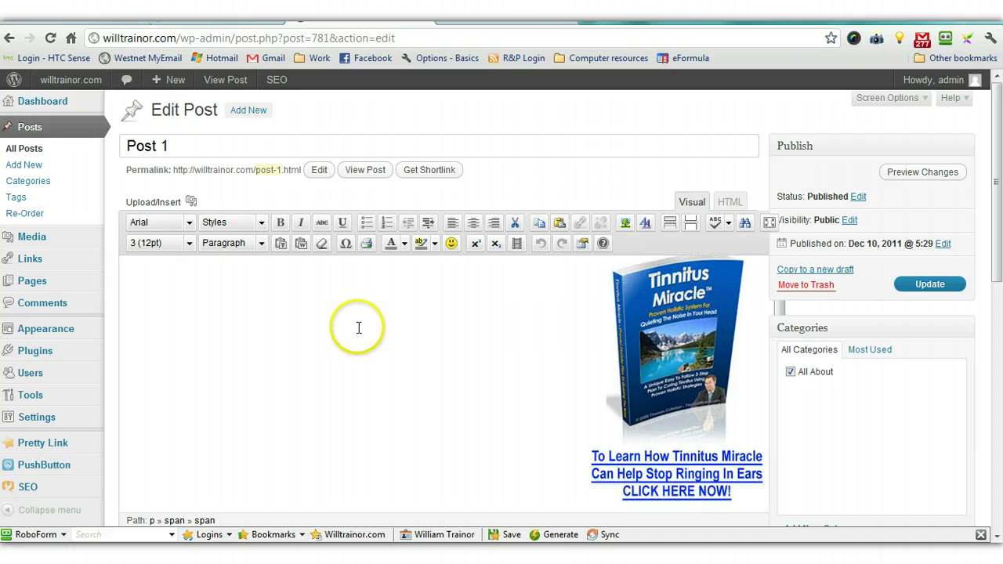
scroll(247, 329, "down", 2)
scroll(251, 334, "down", 2)
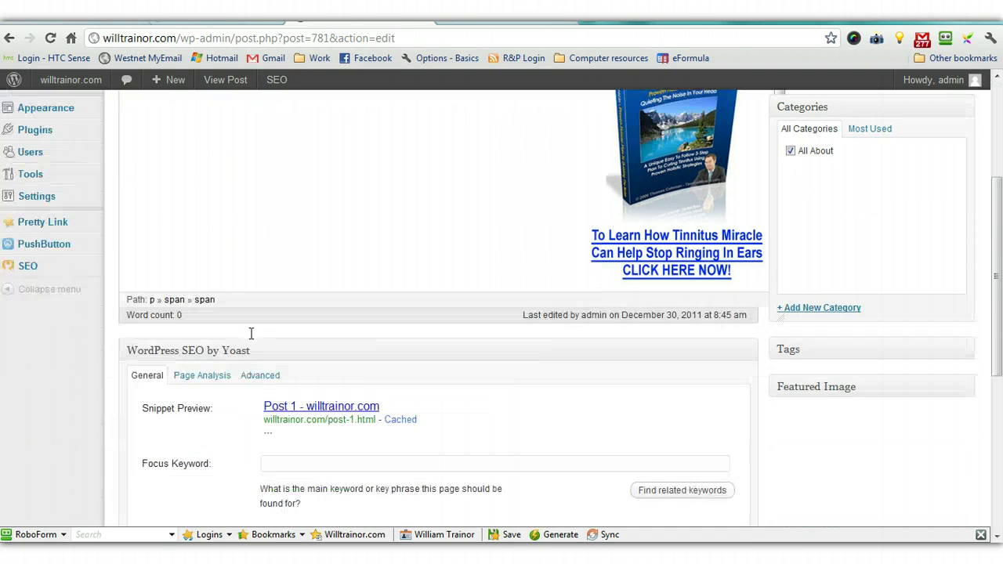
scroll(250, 334, "down", 4)
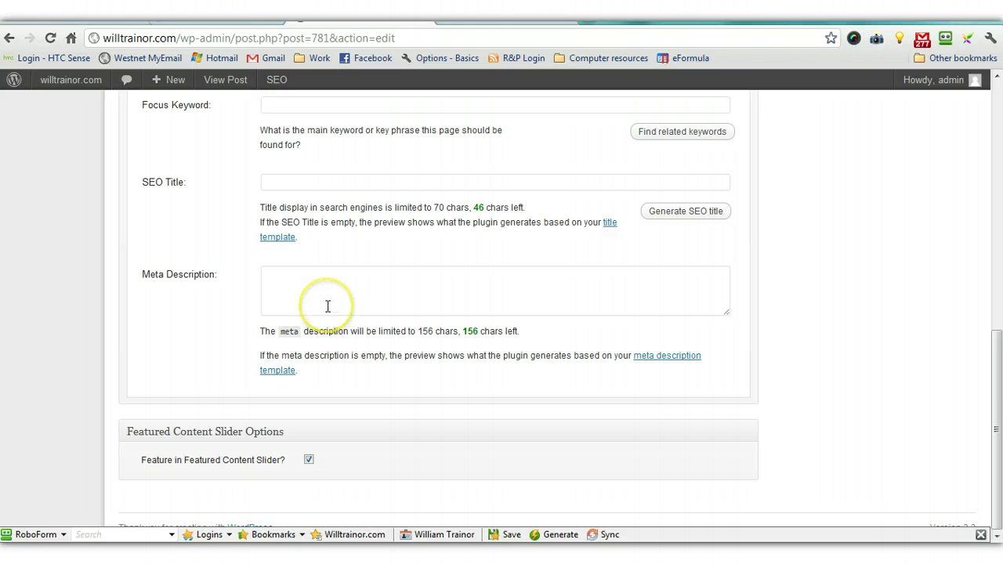
scroll(328, 308, "up", 1)
scroll(328, 308, "up", 5)
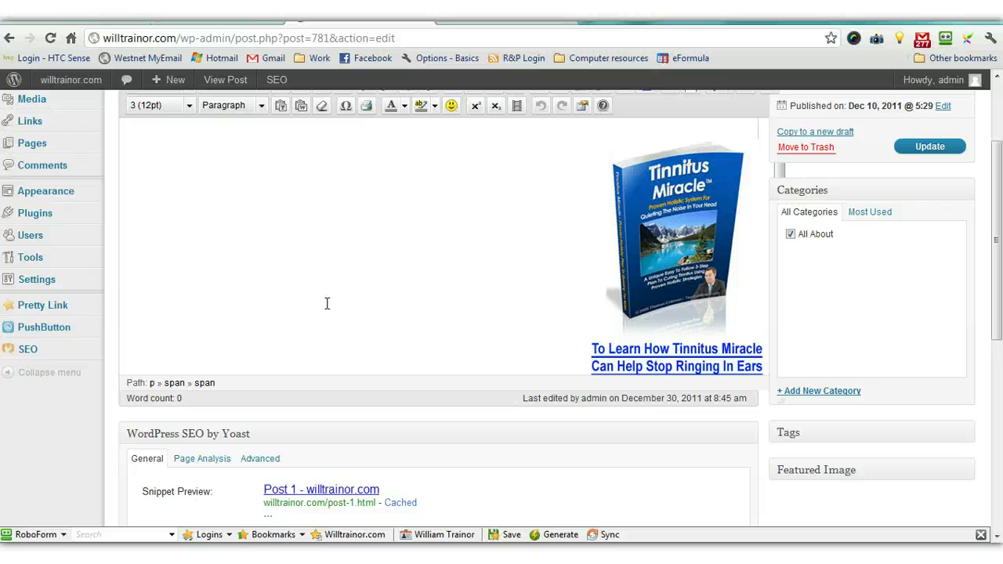
scroll(328, 304, "up", 2)
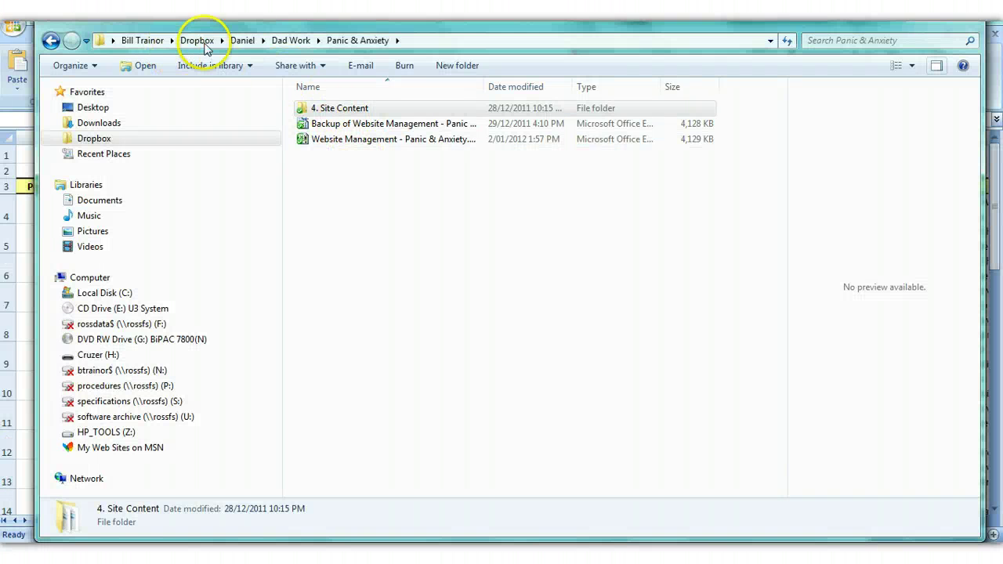
Step: Switch to Windows Explorer and open the Panic Away Review document from the 4. Site Content folder in Word
double_click(339, 110)
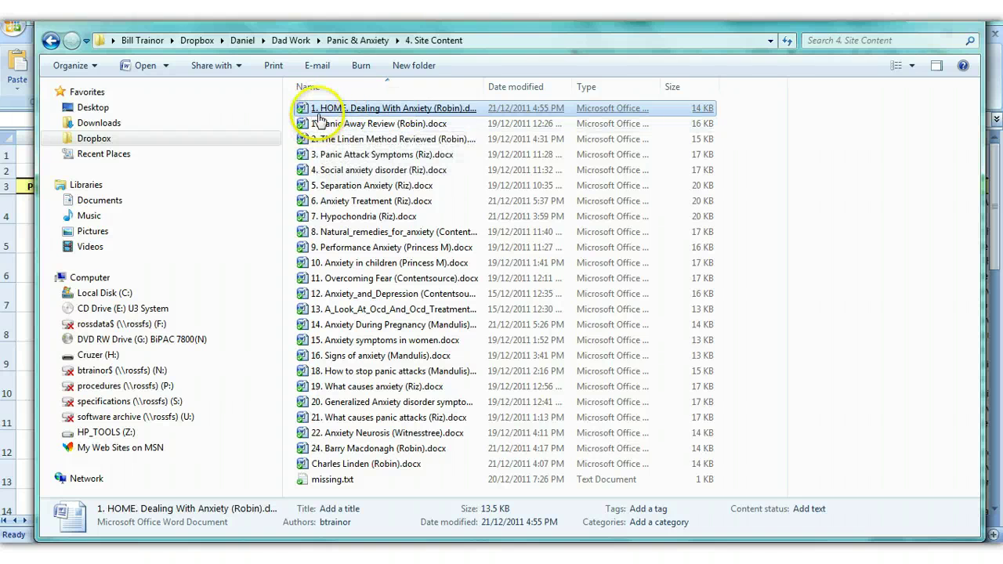
left_click(324, 126)
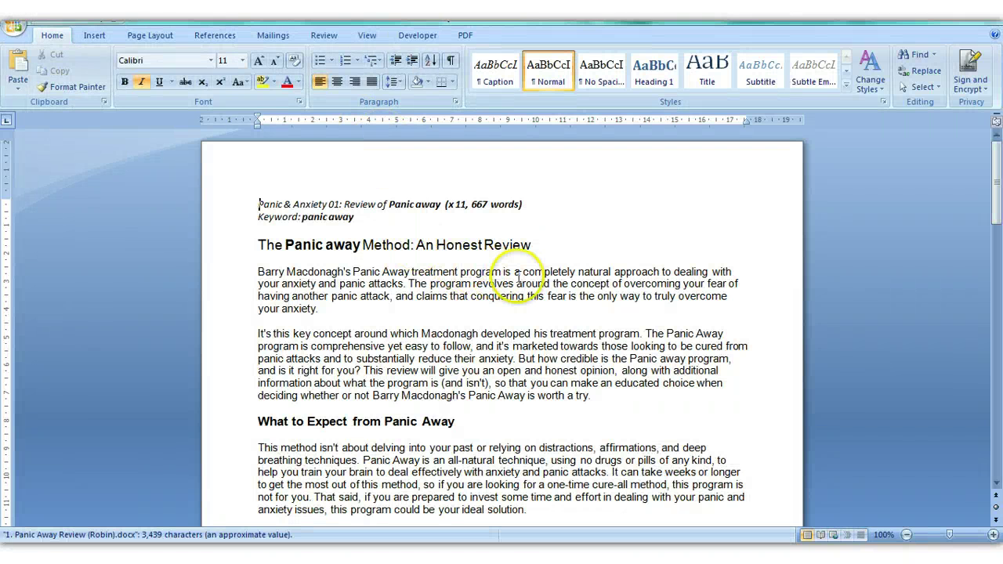
scroll(529, 276, "down", 1)
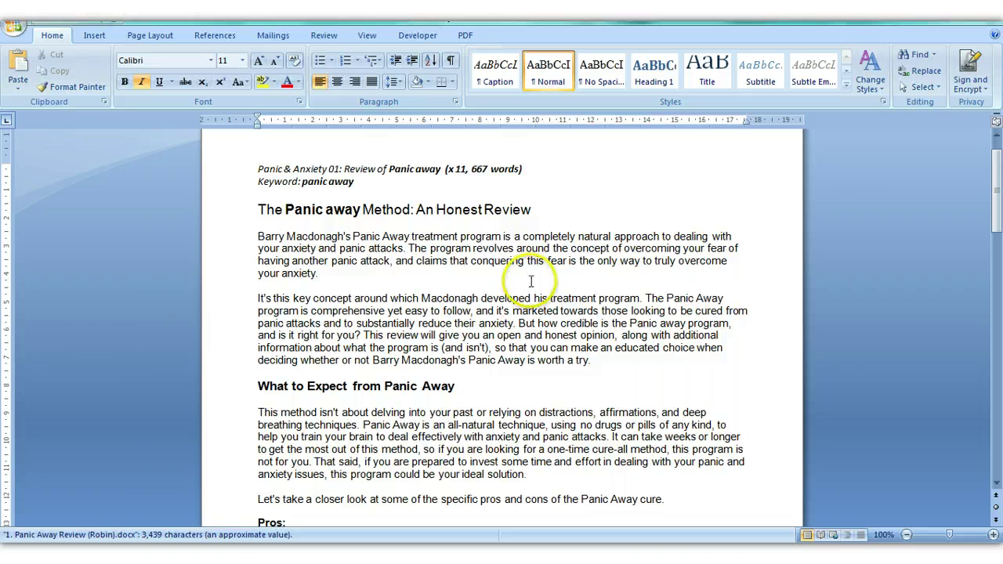
scroll(534, 280, "down", 1)
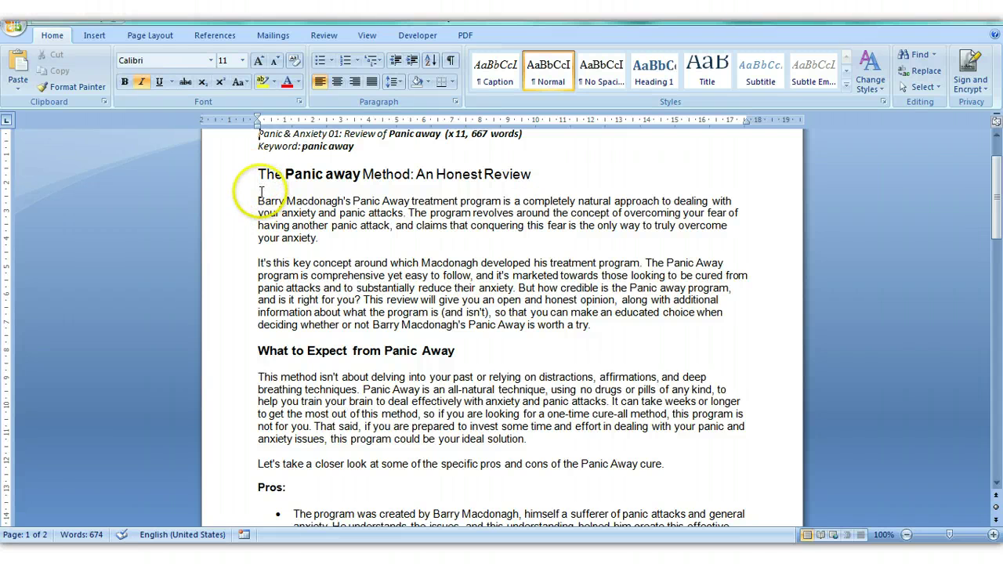
Step: Copy the article body below the title in Word and paste it into the content of Post 1 in WordPress
left_click_drag(260, 199, 416, 252)
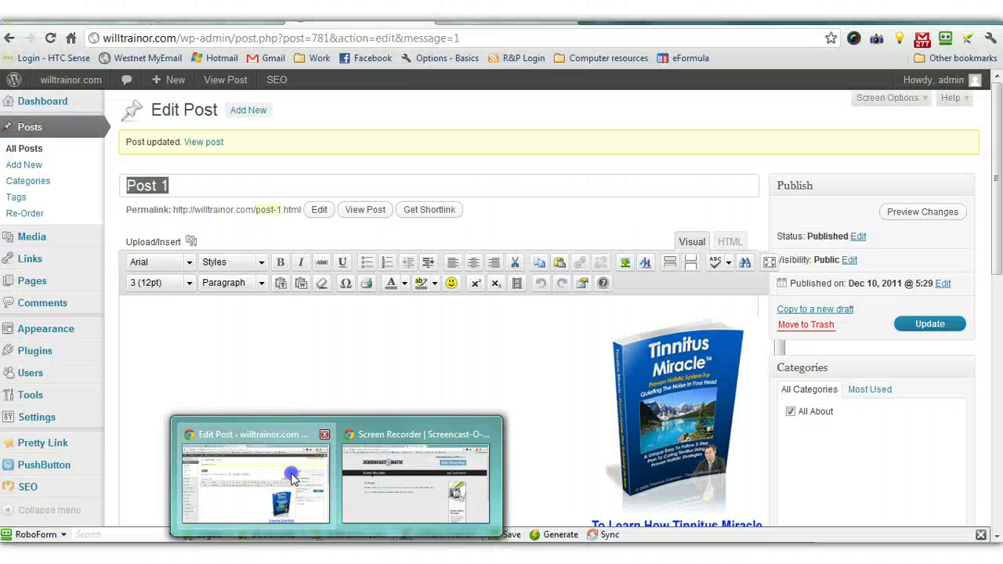
left_click(290, 472)
left_click(146, 308)
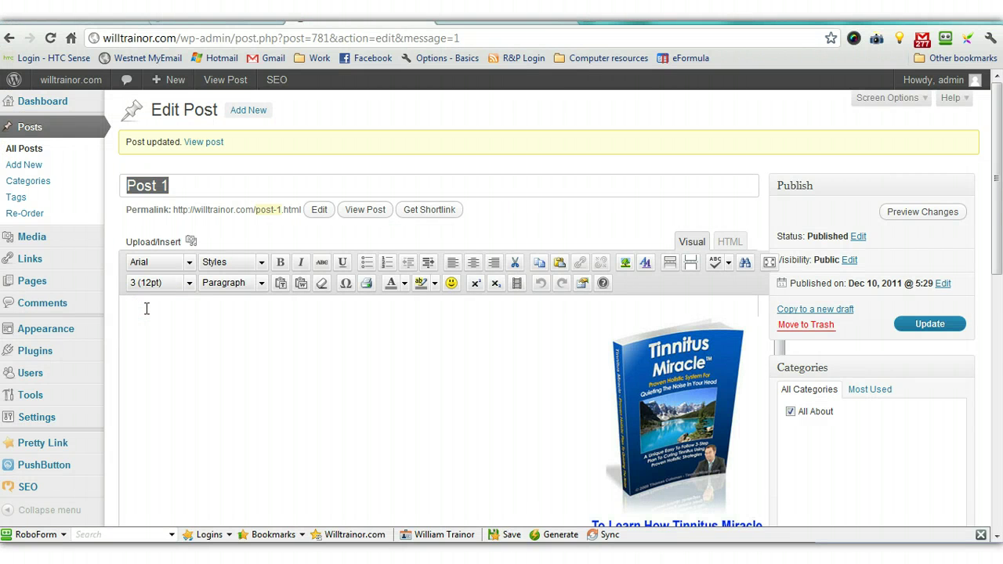
key("ctrl+v")
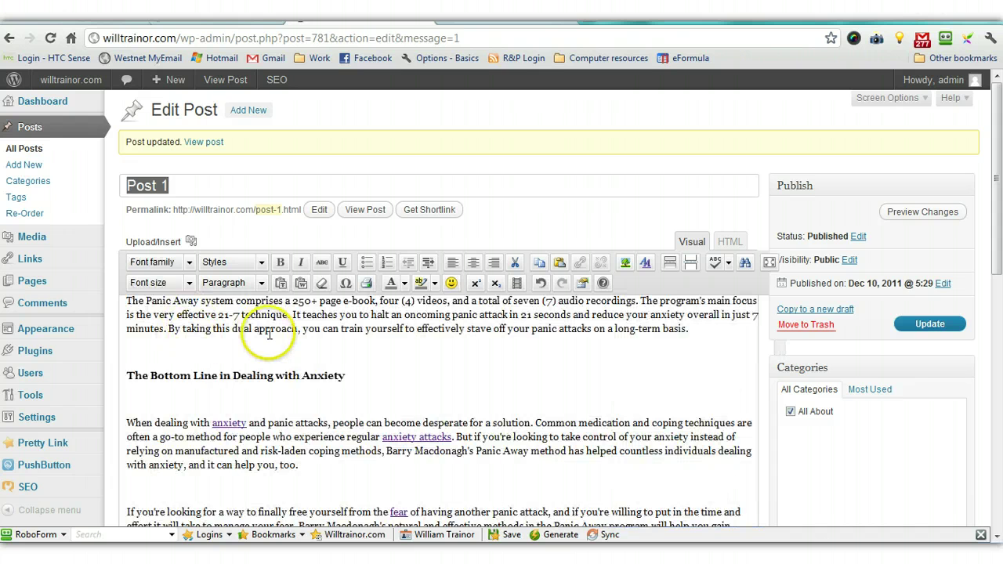
Step: Set the whole pasted article in Post 1 to the Arial font at size 3 (12pt)
scroll(291, 408, "down", 10)
left_click_drag(414, 320, 77, 224)
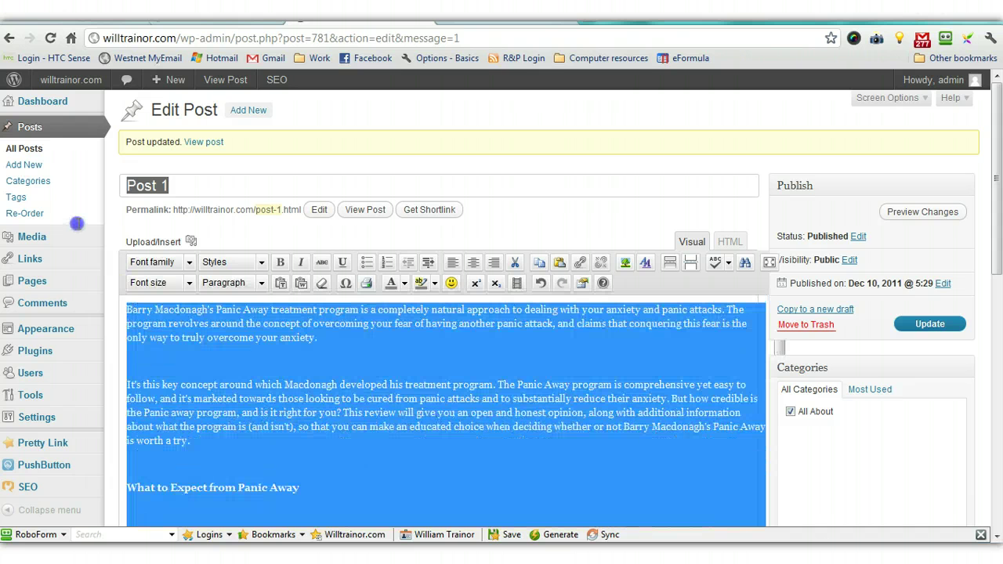
left_click(190, 262)
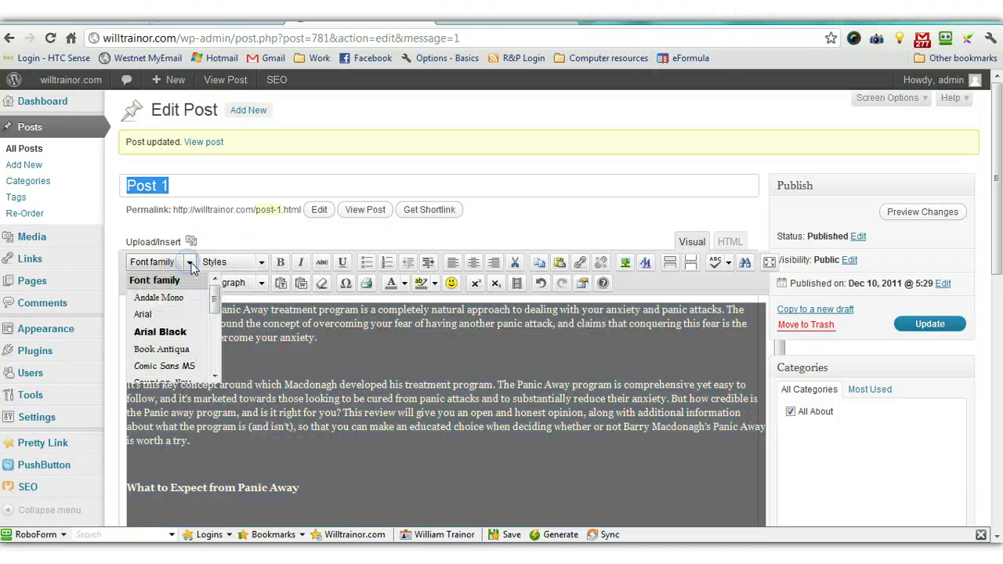
left_click(149, 314)
left_click(188, 284)
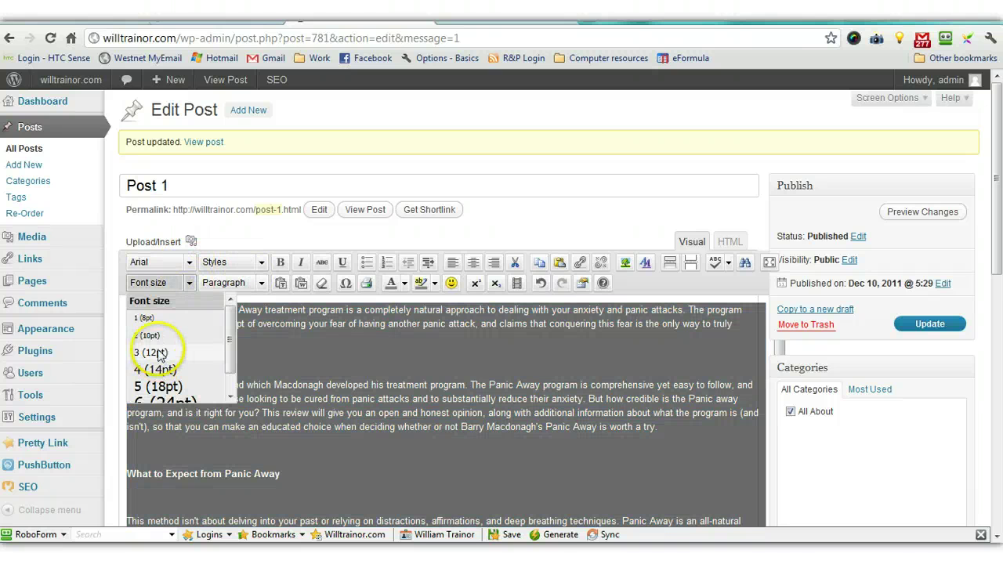
left_click(145, 351)
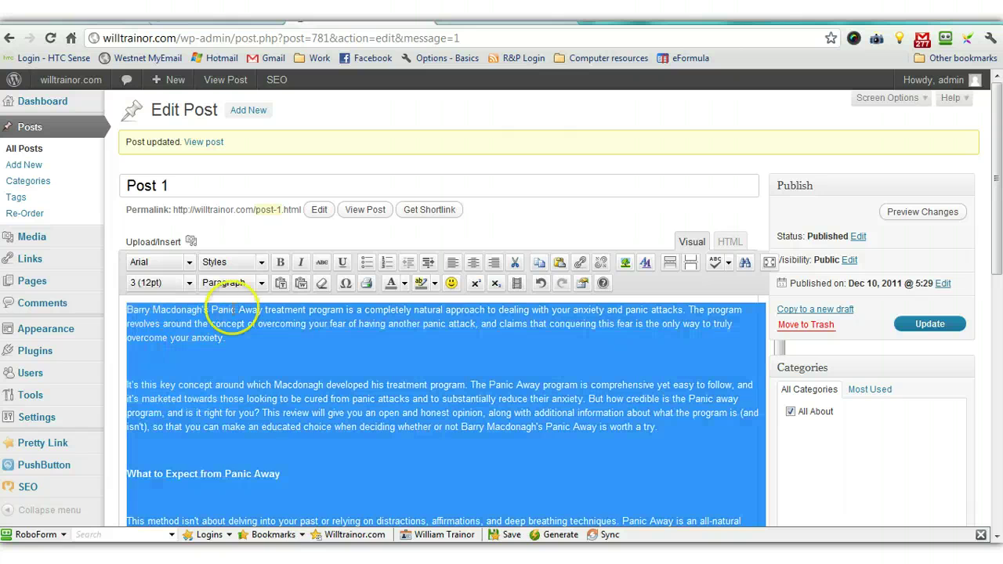
Step: Make the text of the pasted article black and check the formatting further down the post
left_click(402, 285)
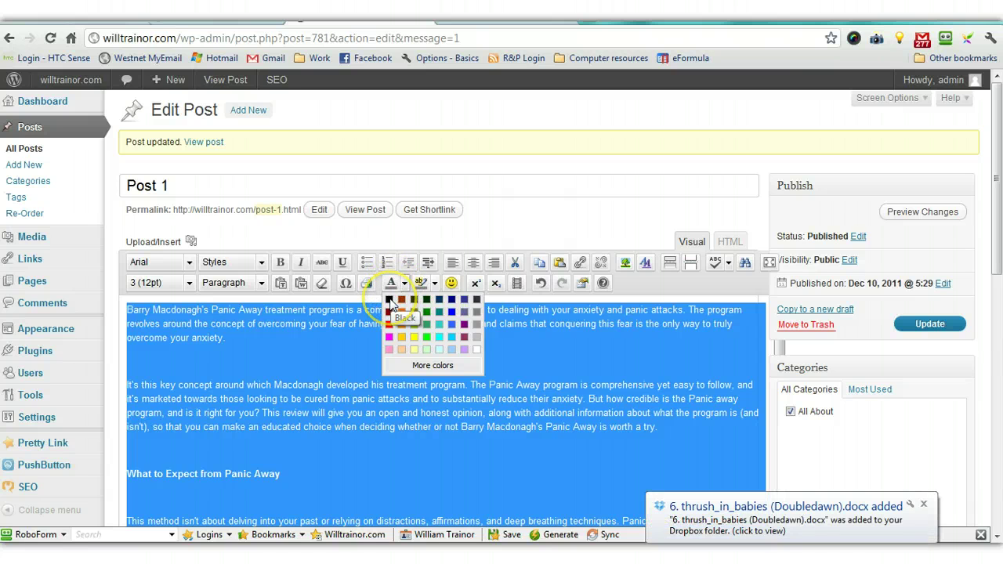
left_click(389, 300)
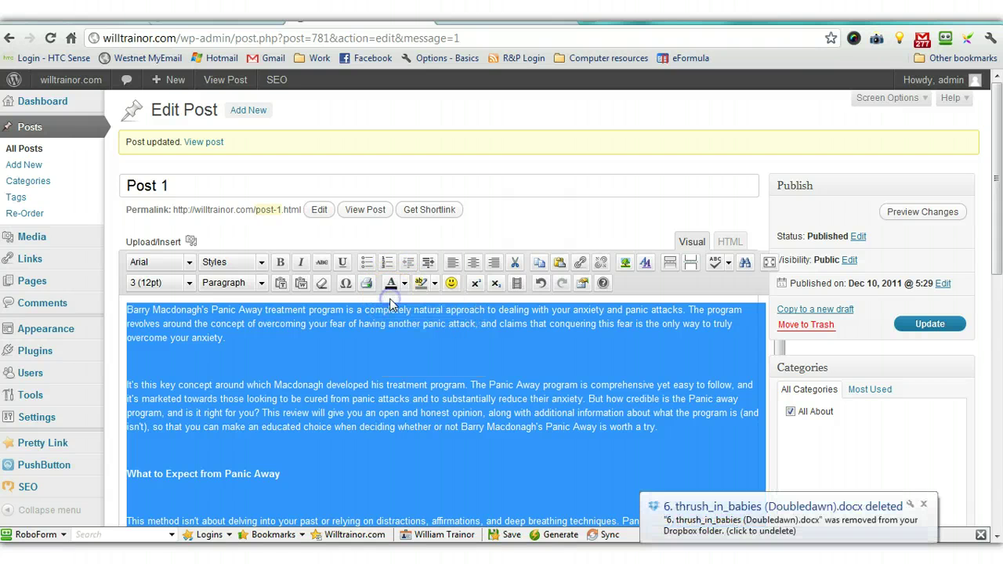
left_click(385, 322)
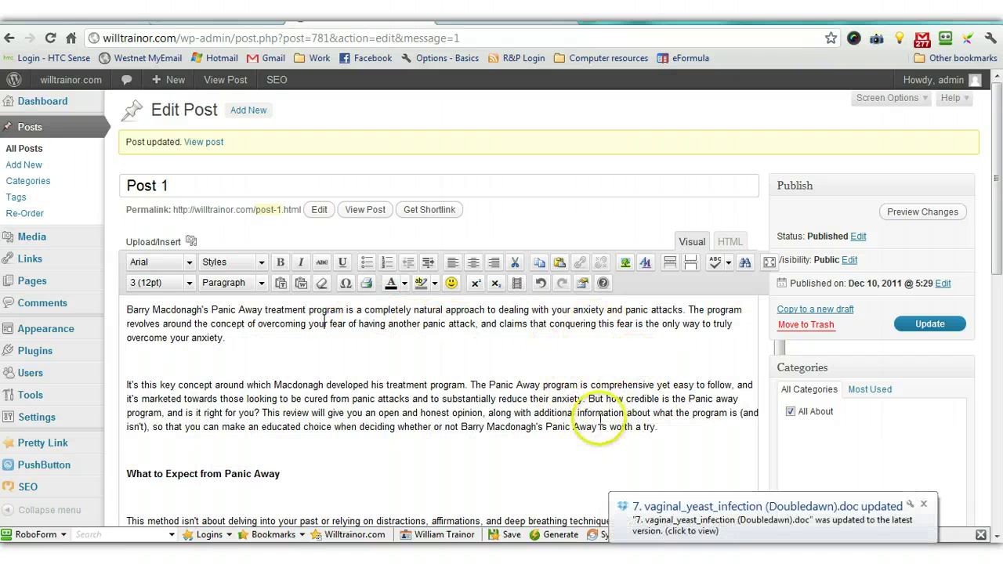
scroll(491, 368, "down", 15)
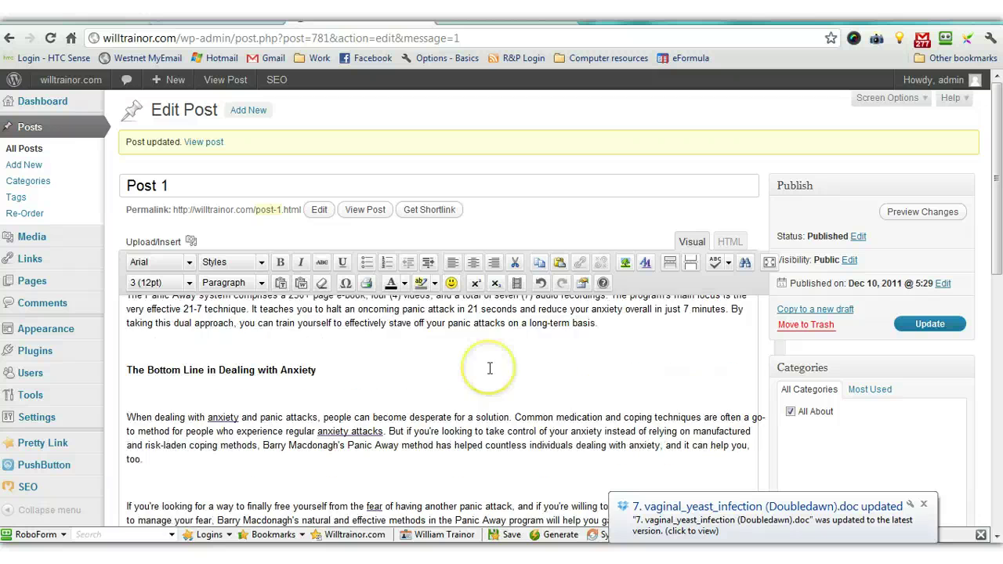
Step: Delete the Tinnitus Miracle book image from the content of Post 1
scroll(490, 368, "down", 1)
left_click(626, 404)
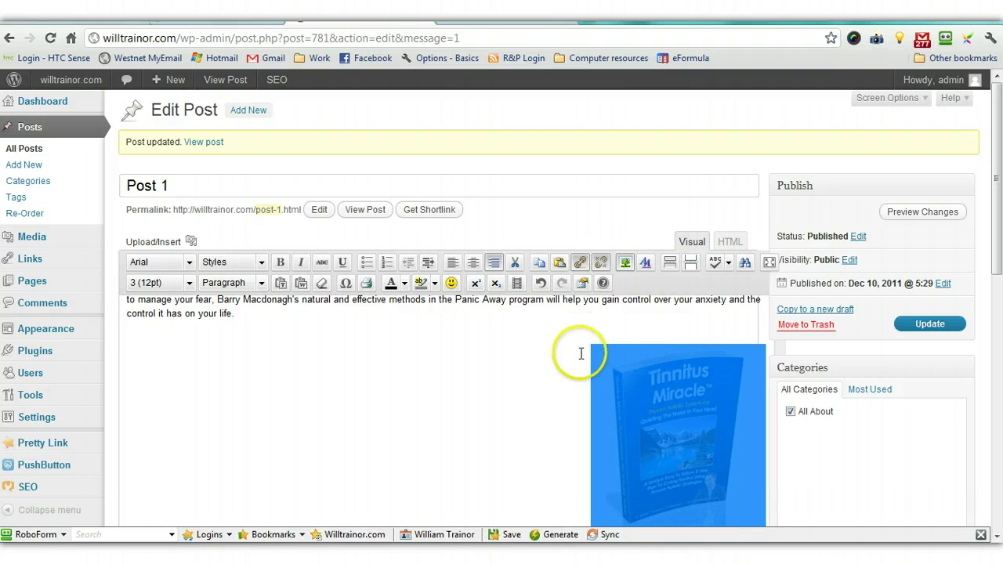
left_click(627, 359)
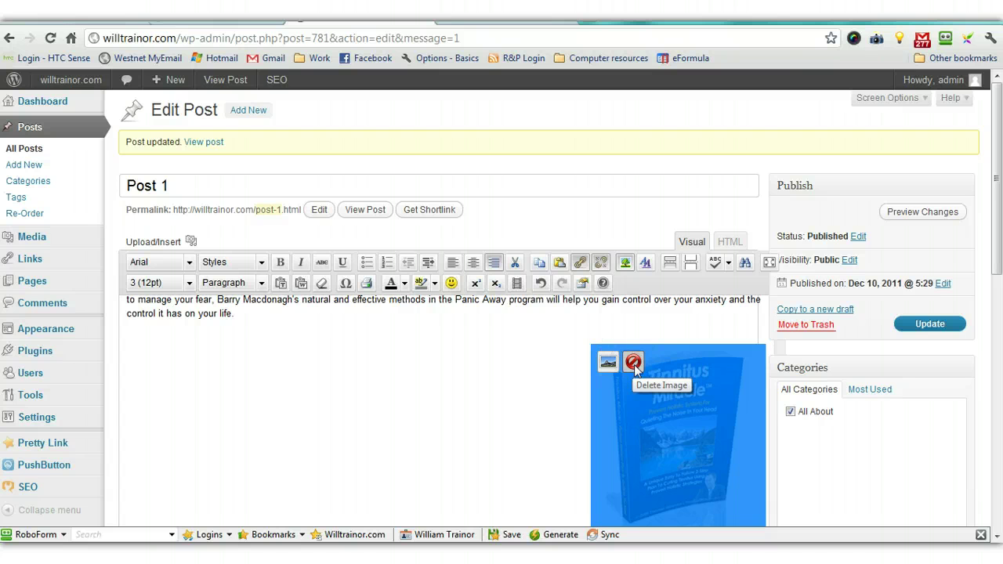
left_click(633, 364)
scroll(632, 364, "up", 5)
left_click(631, 359)
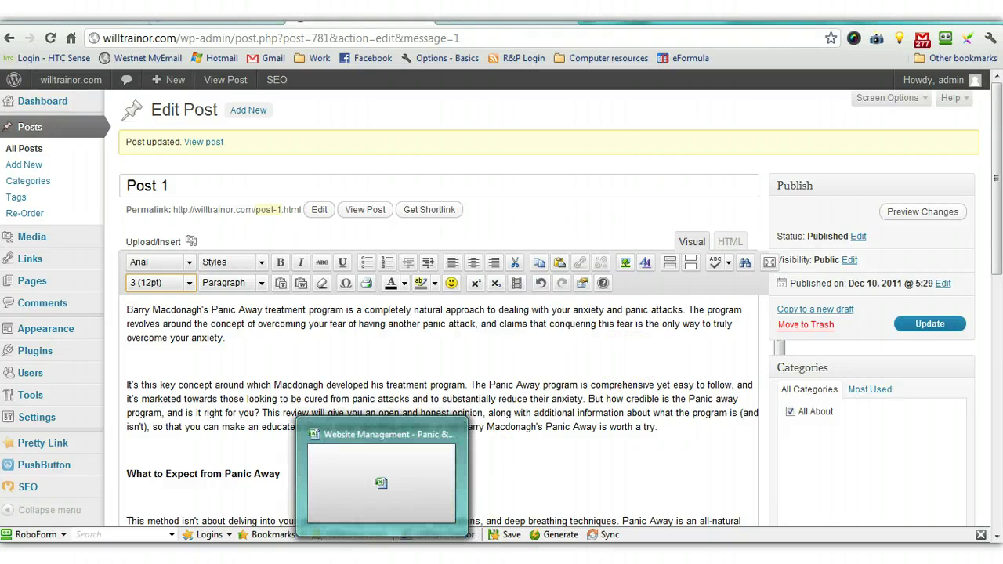
Step: Switch to the Excel workbook, look up the panic away image number on the Image Details sheet, and return to Post 1 in WordPress
left_click(382, 553)
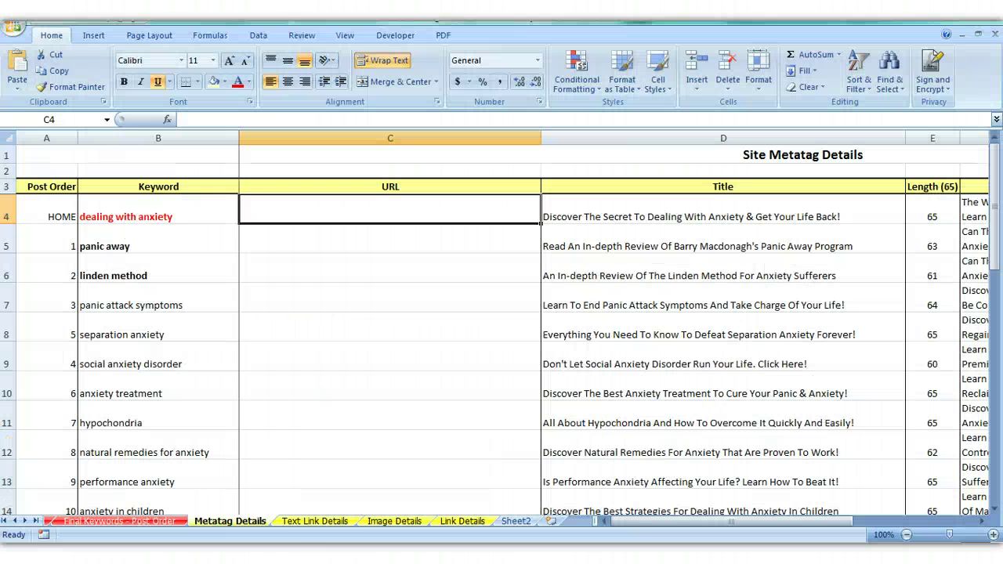
left_click(396, 521)
left_click(292, 222)
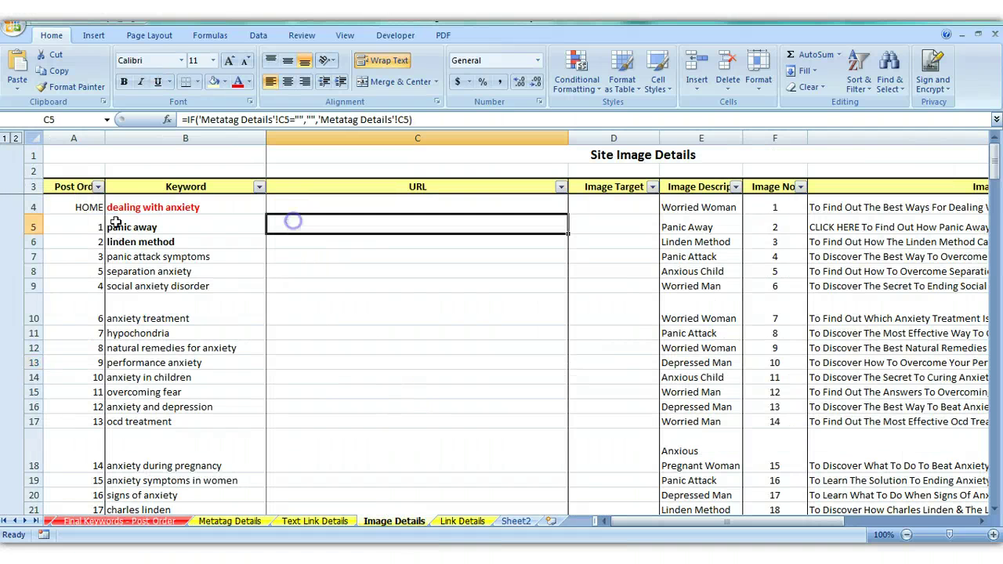
left_click(765, 225)
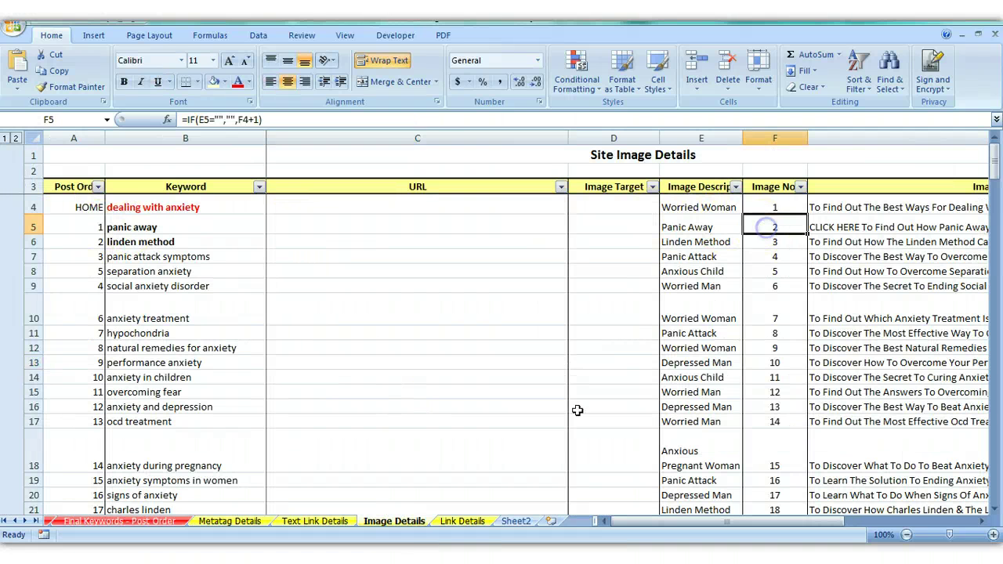
mouse_move(428, 553)
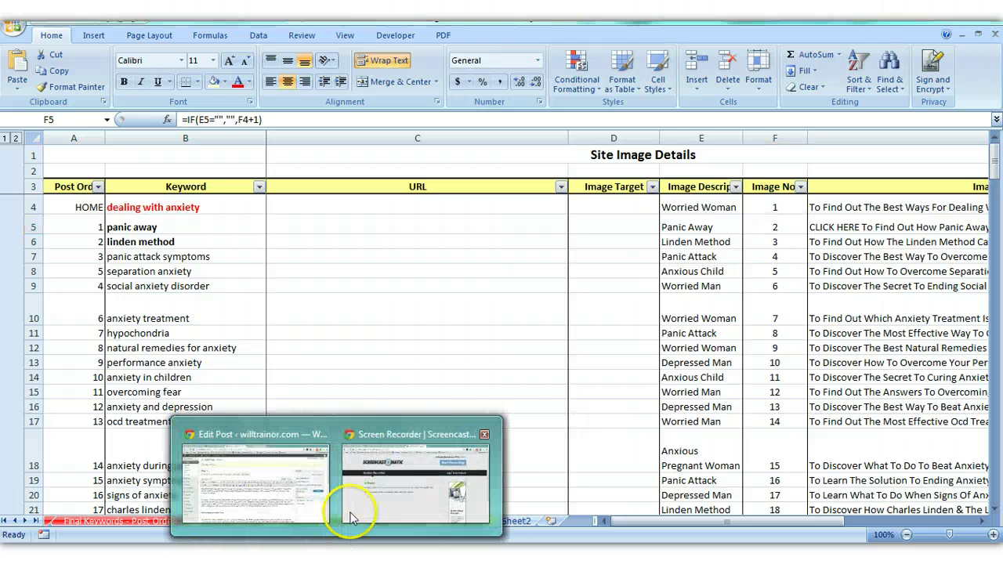
left_click(280, 498)
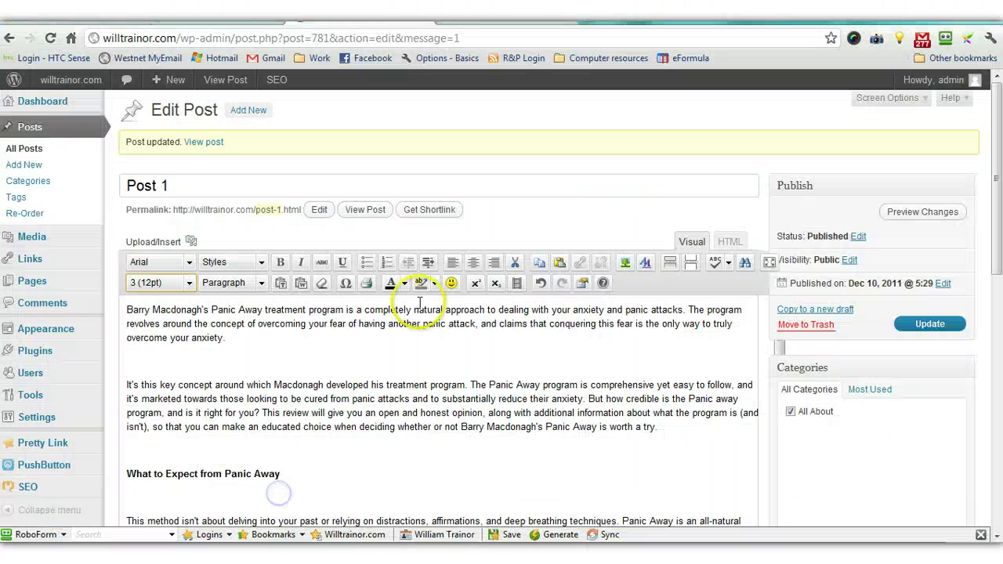
left_click(189, 243)
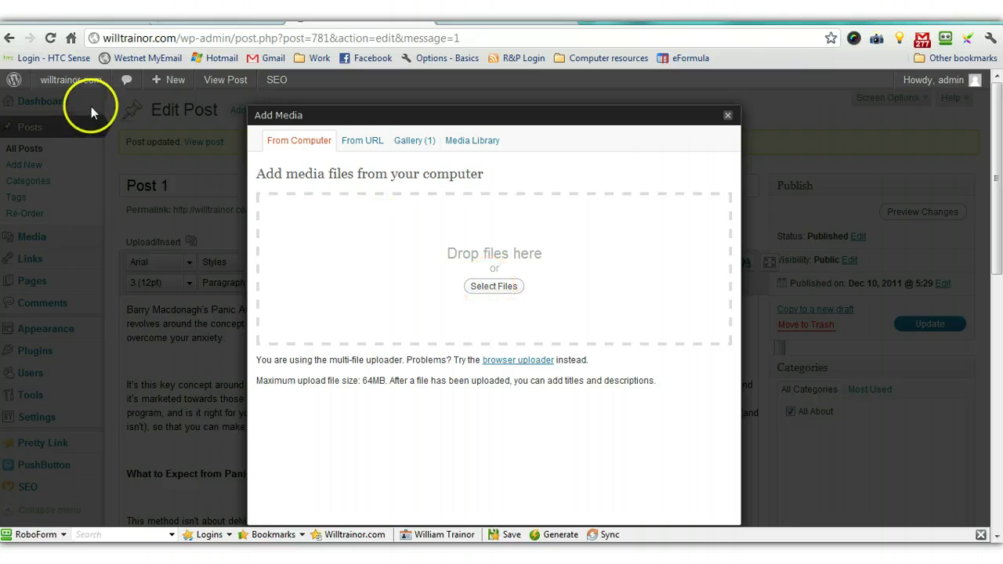
left_click(10, 40)
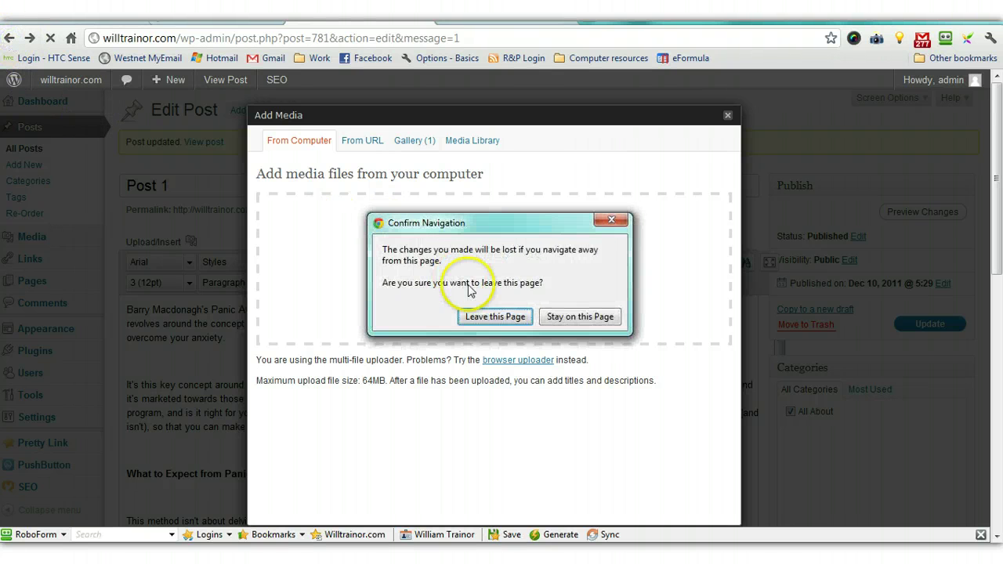
left_click(499, 316)
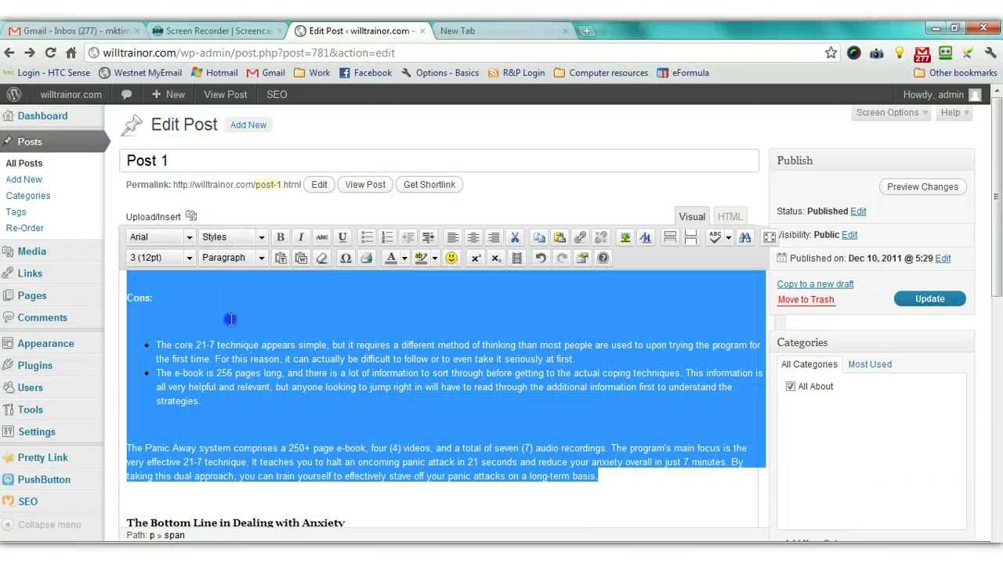
Step: Select the whole article in Post 1, from the opening paragraph to the closing one, and set its font to Arial
left_click(231, 319)
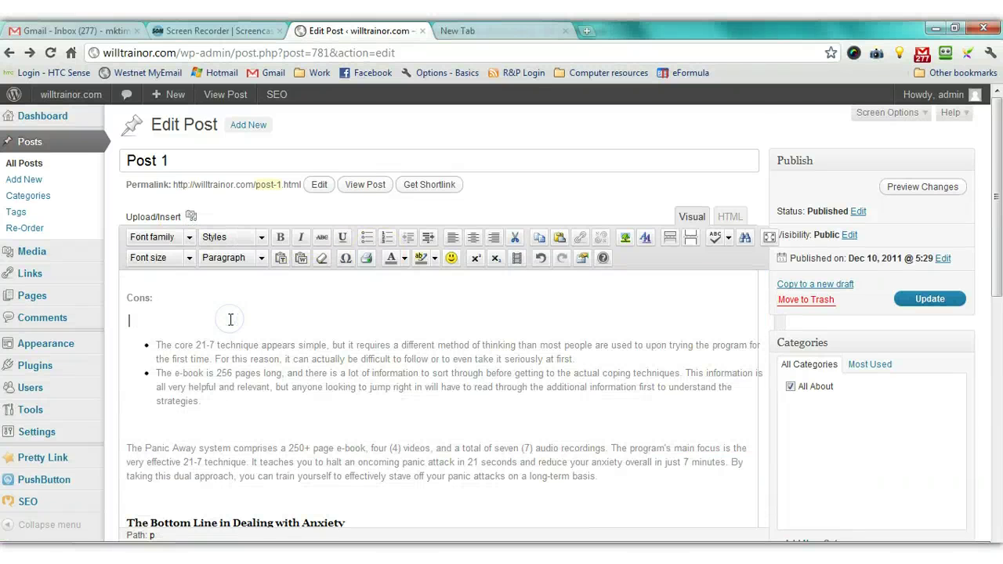
scroll(230, 319, "up", 10)
scroll(229, 318, "down", 3)
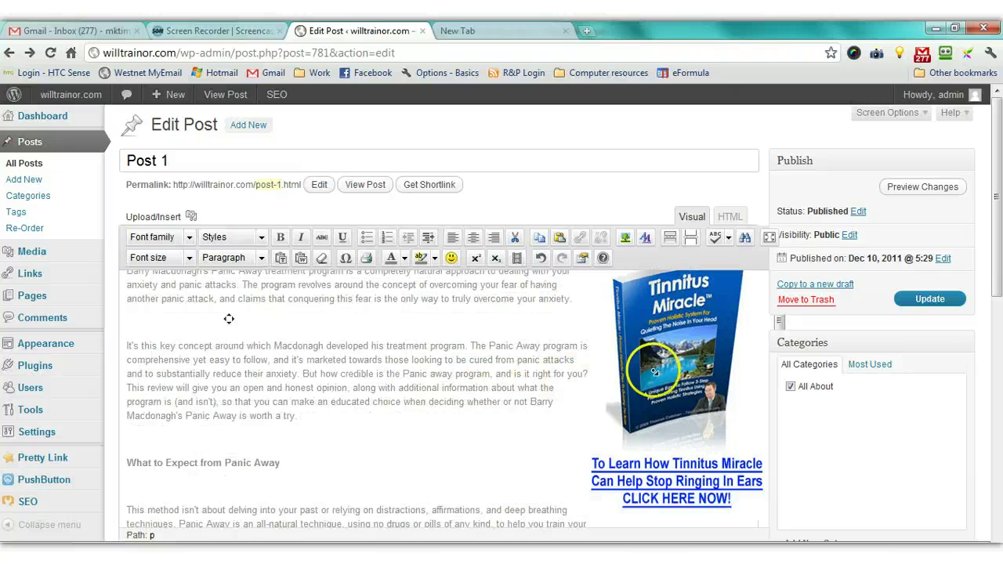
left_click(606, 362)
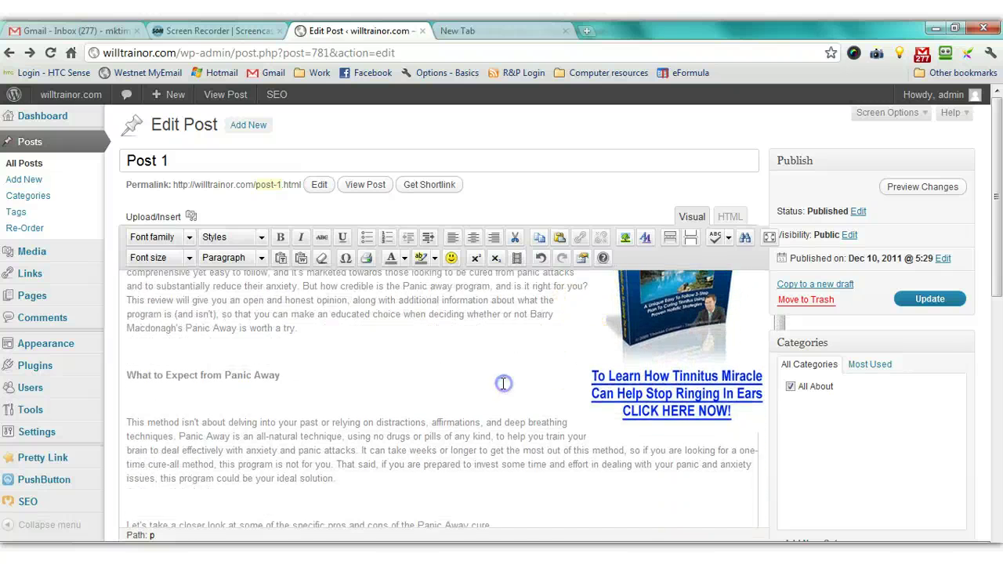
scroll(494, 377, "up", 1)
left_click(238, 322)
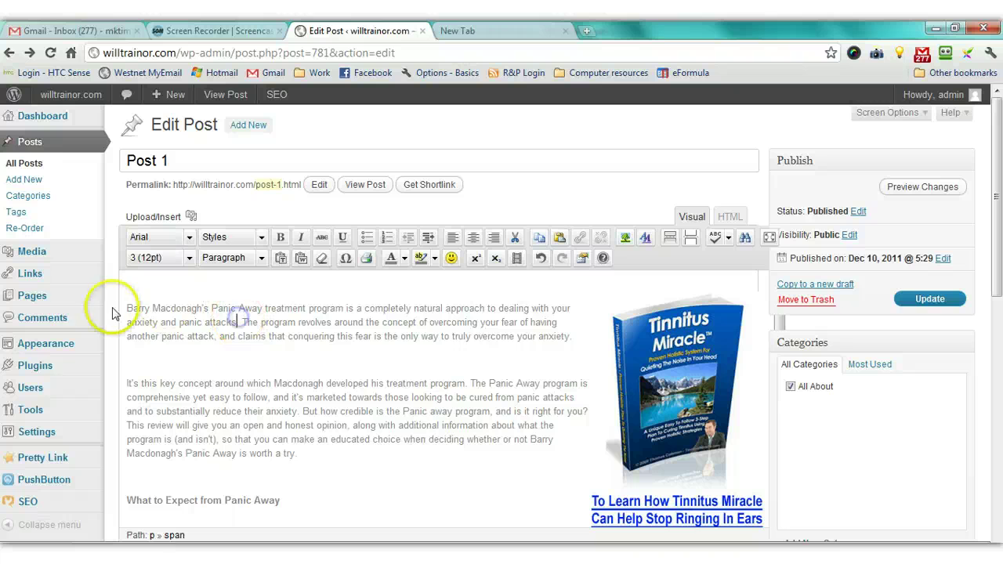
left_click_drag(129, 309, 475, 462)
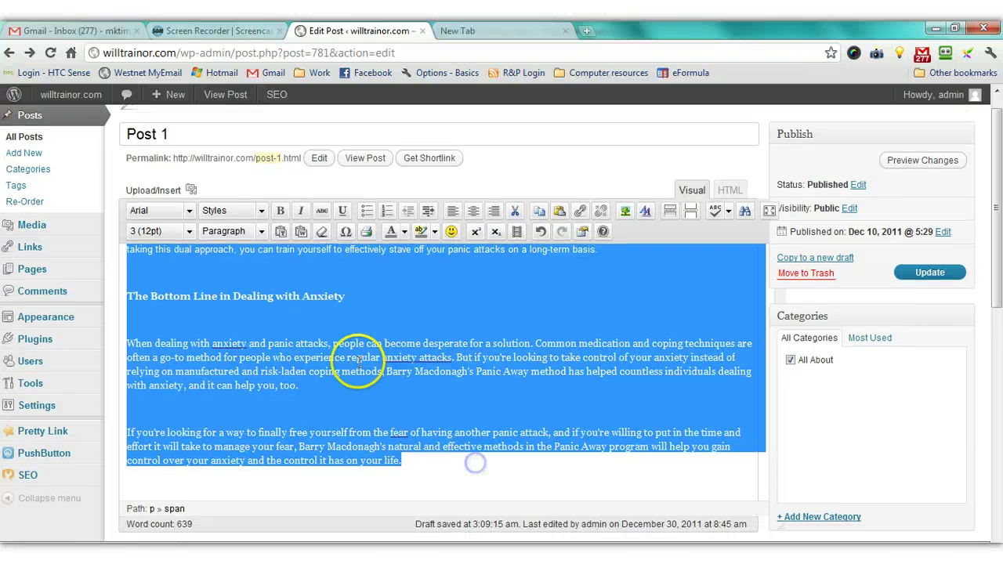
left_click(189, 210)
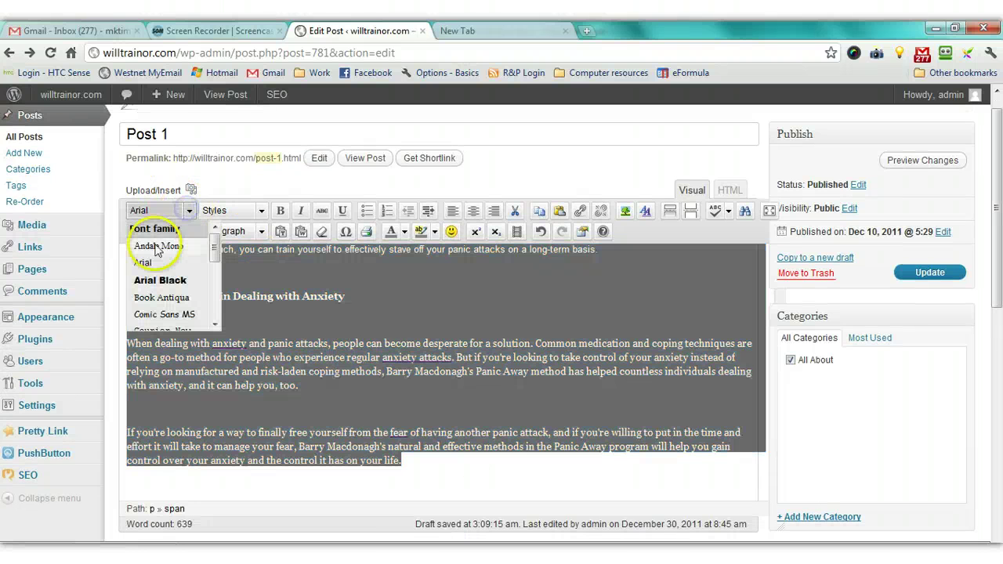
left_click(144, 263)
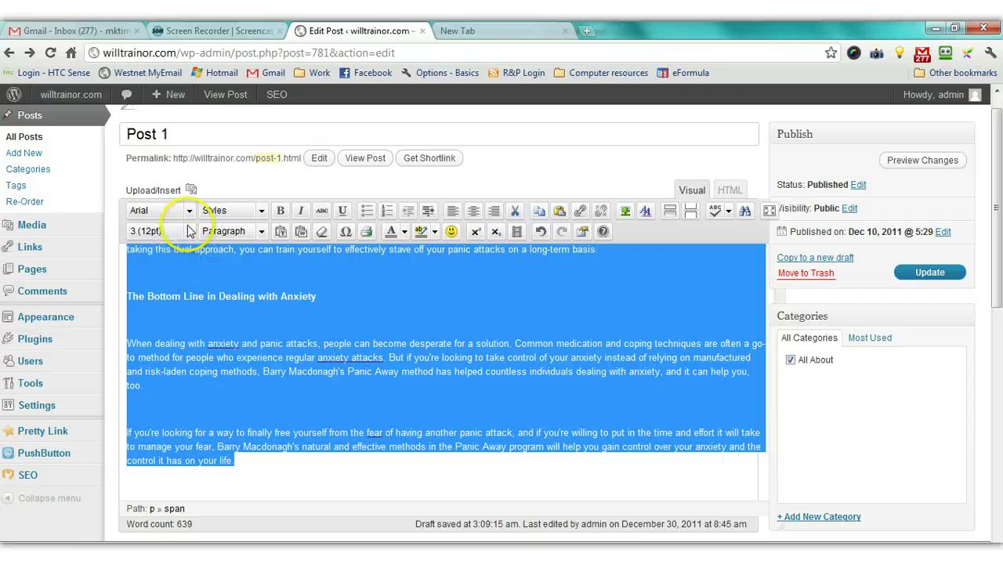
Step: Make the text of the selected article black
left_click(405, 233)
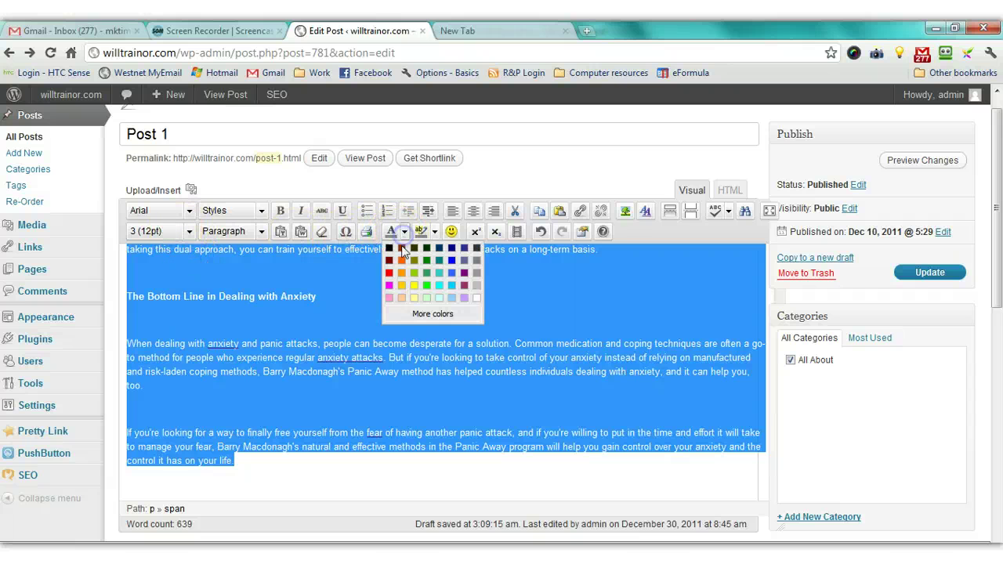
left_click(390, 250)
left_click(335, 293)
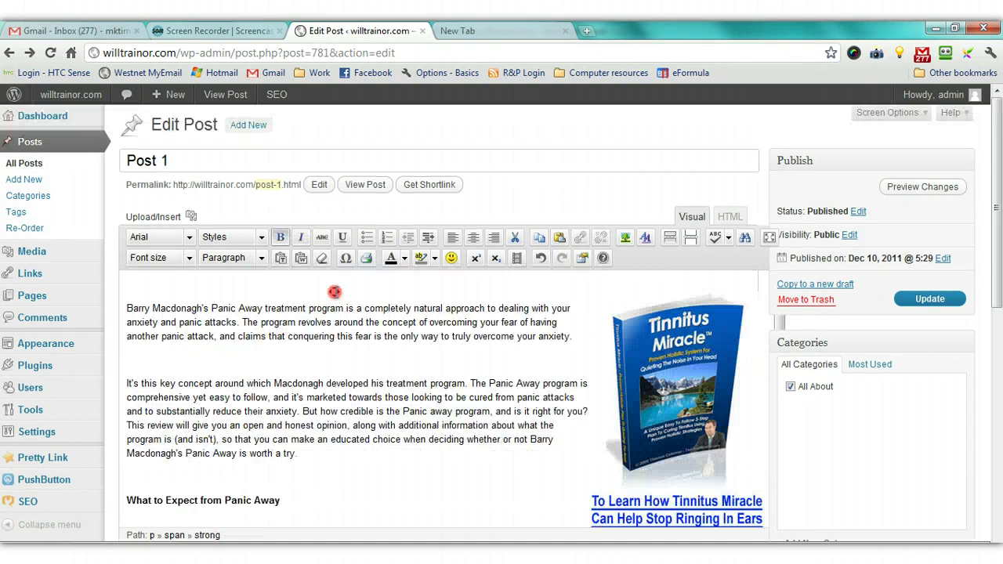
Step: Remove the extra blank lines after the opening paragraph, below the What to Expect from Panic Away heading, and after the paragraph ending "your ideal solution."
scroll(459, 332, "down", 1)
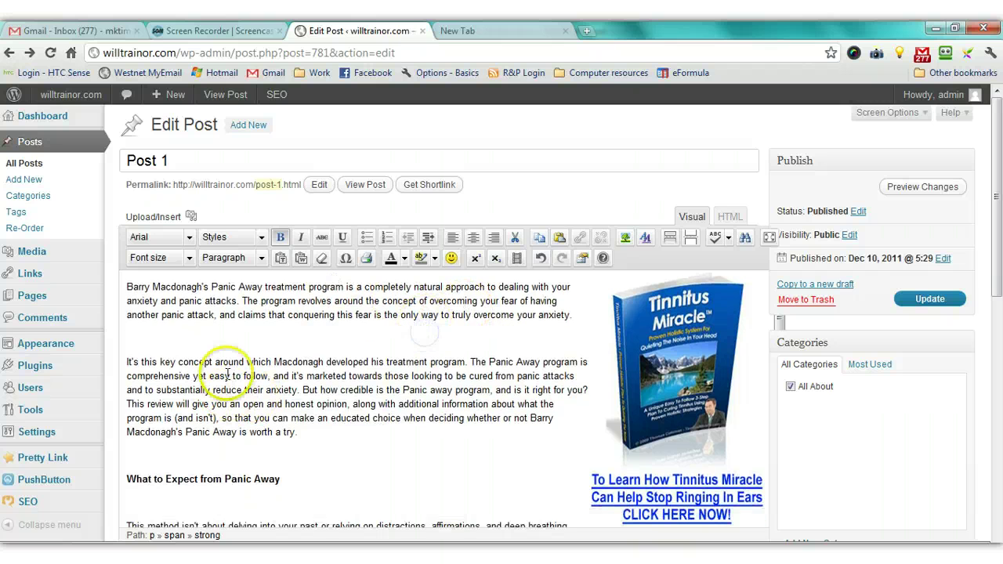
left_click(167, 337)
key("Delete")
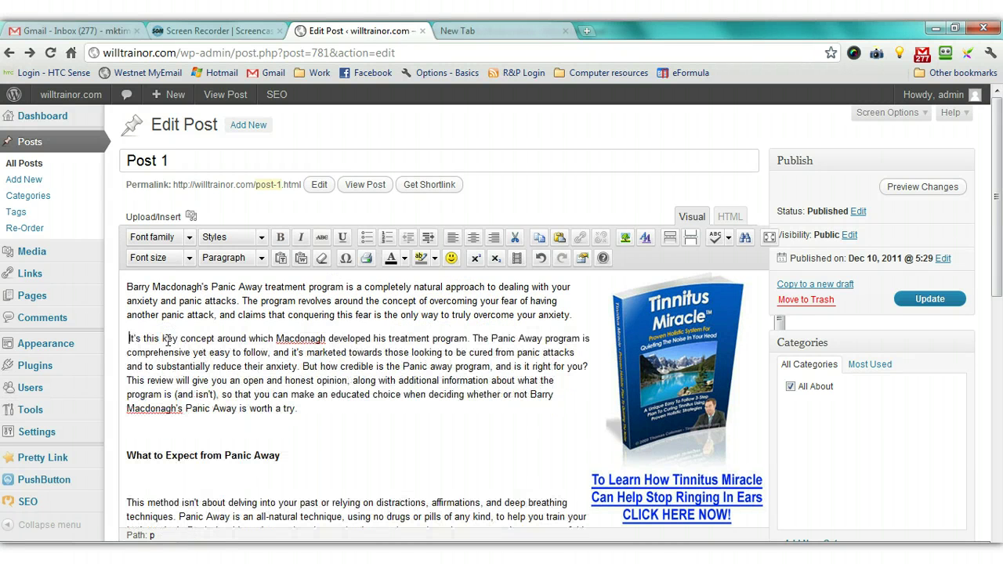
left_click(290, 456)
scroll(278, 450, "down", 3)
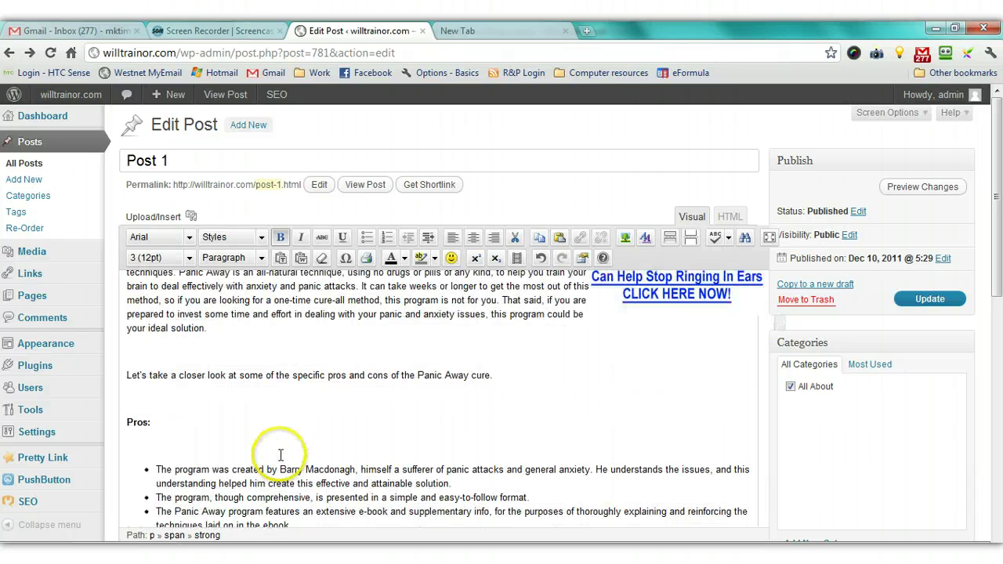
left_click(223, 331)
key("Delete")
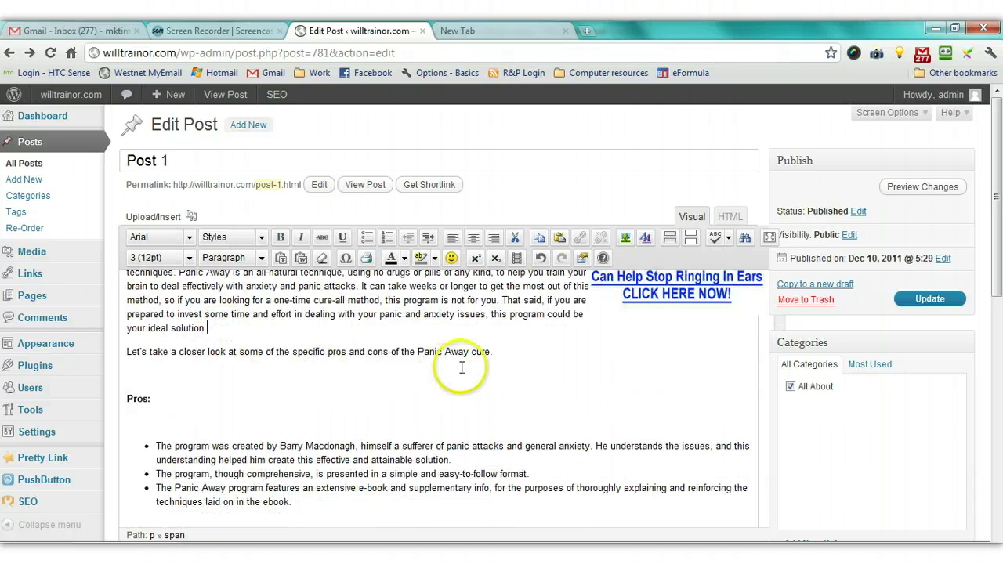
Step: Remove the extra blank lines above and below the Pros heading
left_click(501, 353)
key("Delete")
left_click(168, 376)
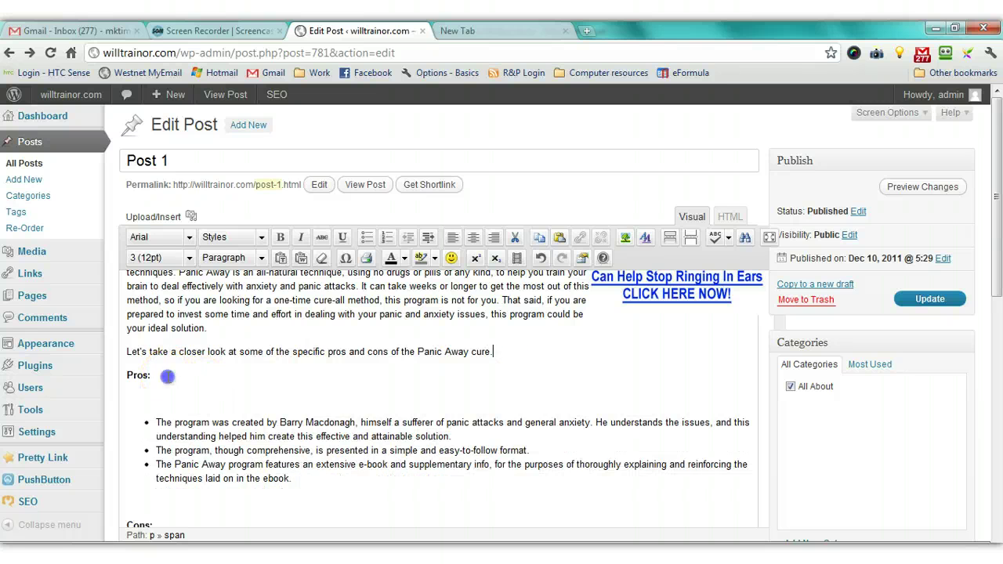
key("Delete")
Step: Remove the extra blank lines below the Cons heading and after the Cons bullet list
scroll(188, 389, "down", 3)
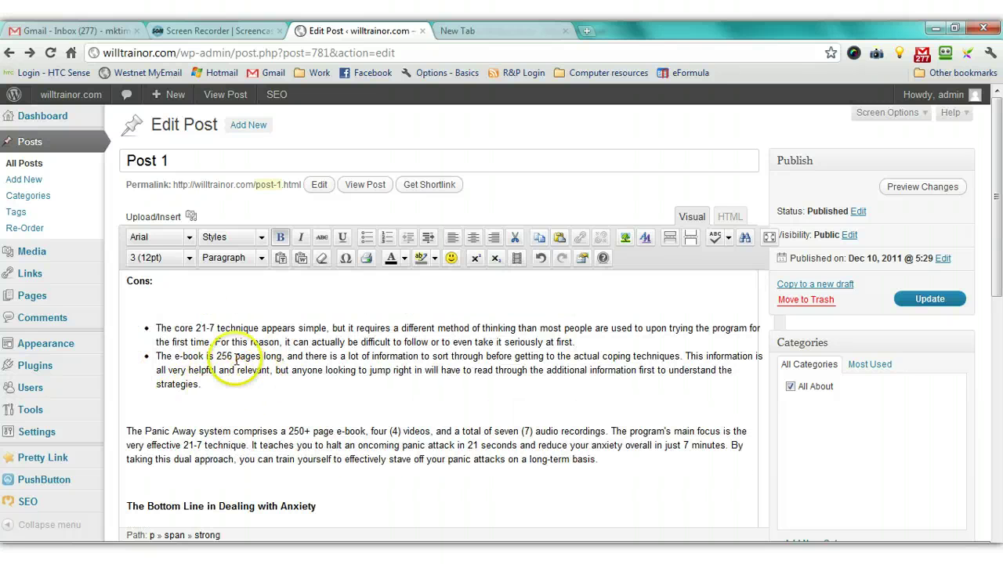
left_click(172, 289)
key("Delete")
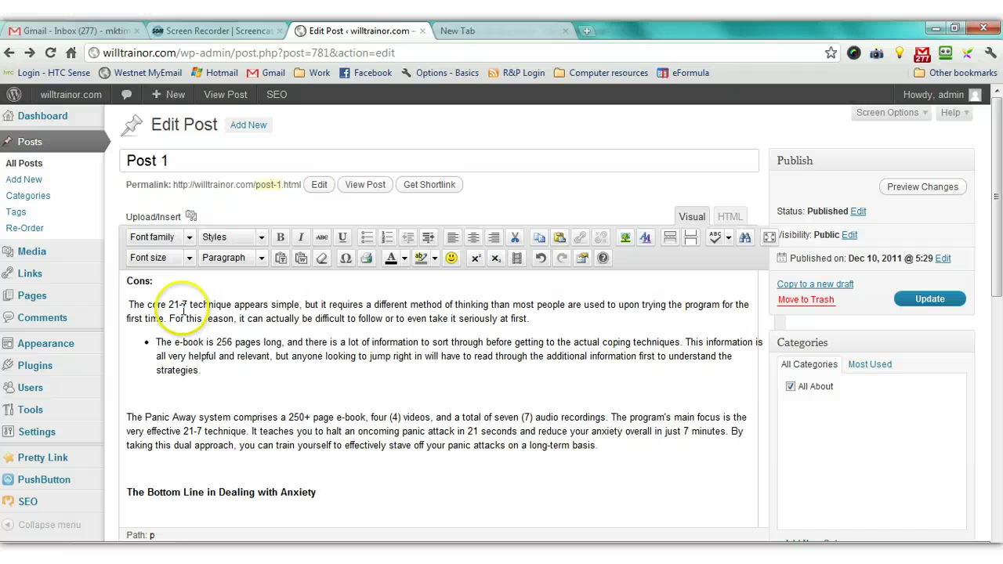
left_click(206, 370)
key("Delete")
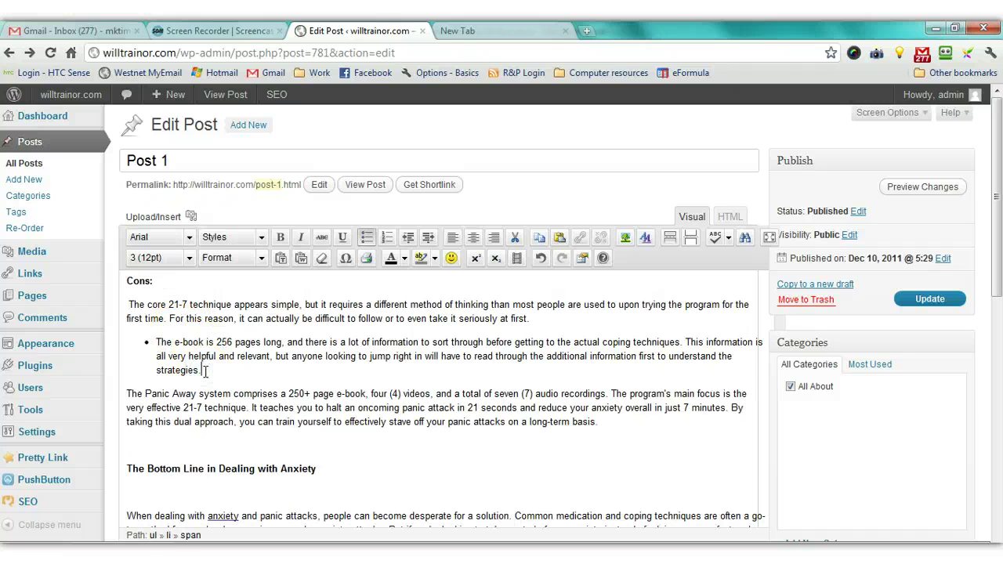
Step: Remove the extra blank lines below The Bottom Line in Dealing with Anxiety heading and above the closing paragraph
scroll(206, 371, "down", 3)
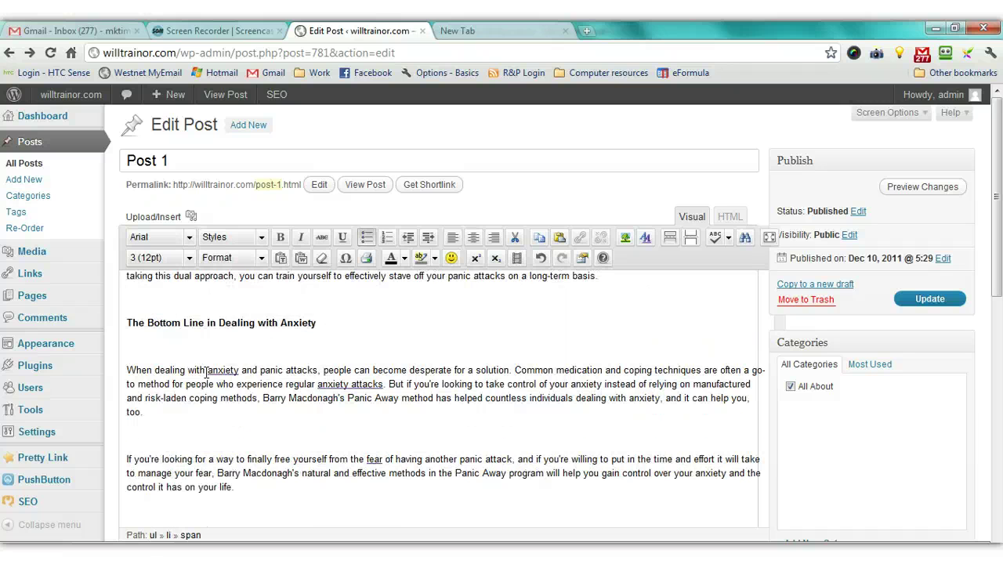
left_click(331, 325)
key("Delete")
left_click(143, 411)
key("Delete")
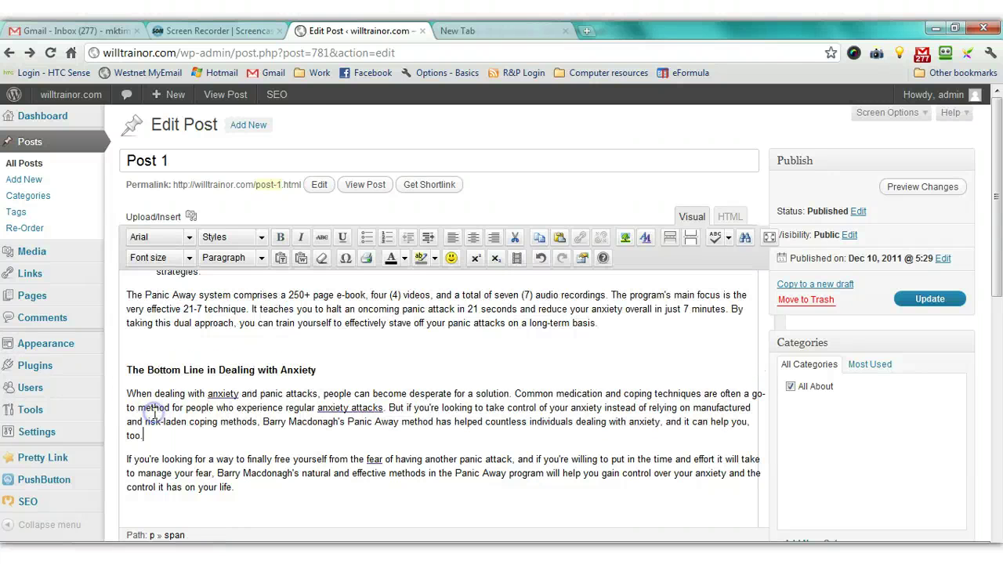
scroll(164, 384, "down", 2)
Step: Delete the Tinnitus Miracle book image beside the opening paragraphs of Post 1
scroll(300, 330, "up", 10)
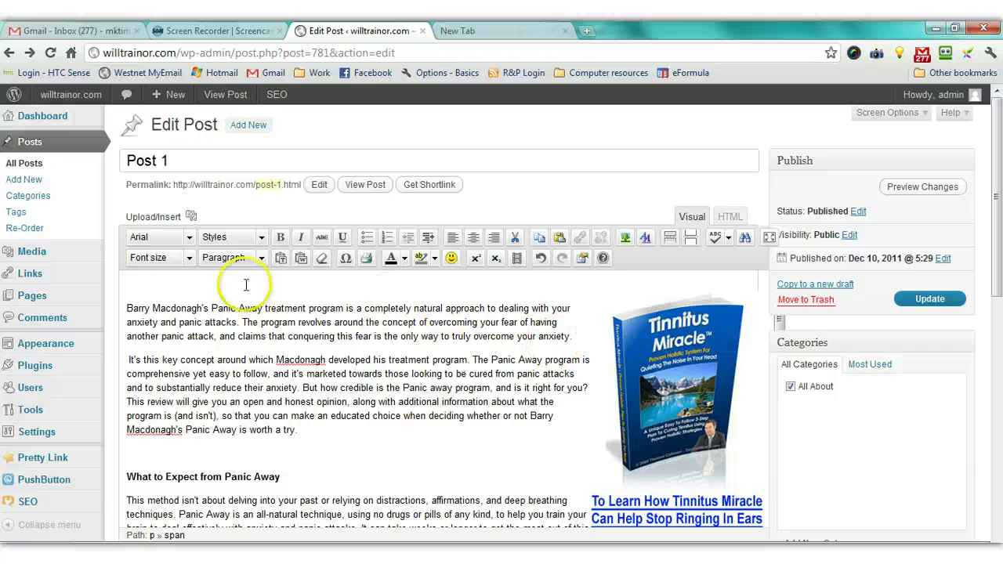
left_click(643, 333)
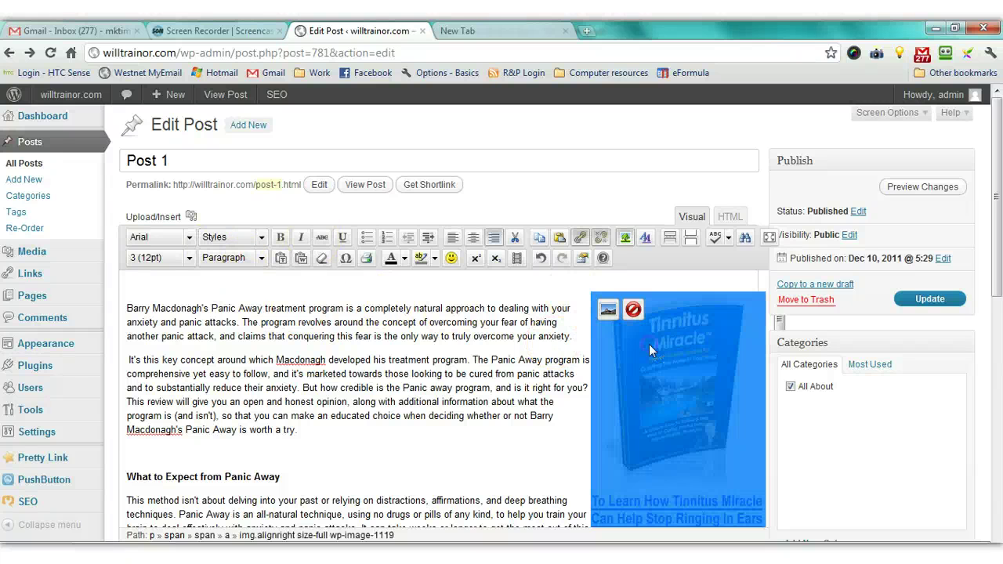
left_click(633, 307)
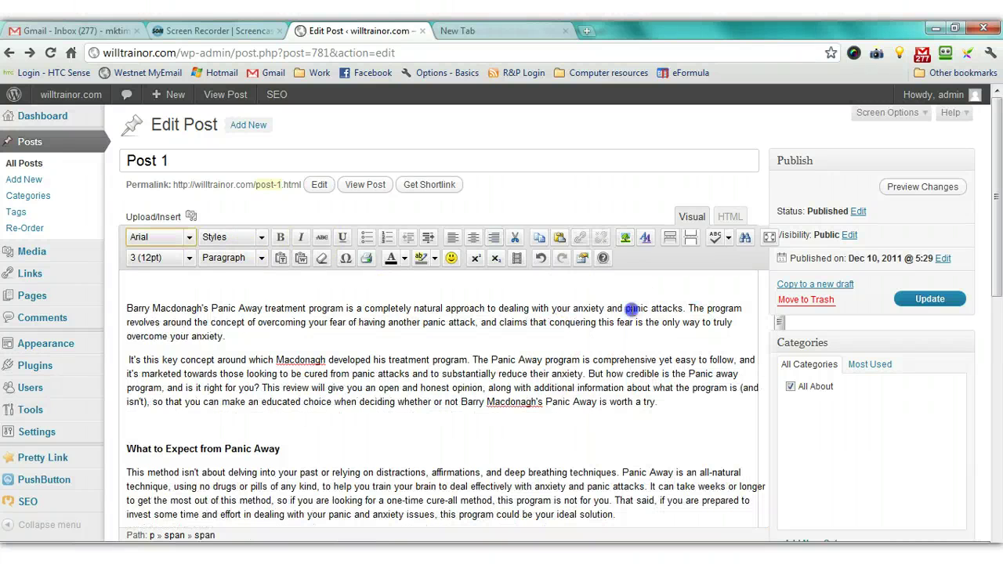
Step: Start a media upload for the post and browse Dropbox to the Panic and Anxiety Images folder inside Dad Work
left_click(191, 218)
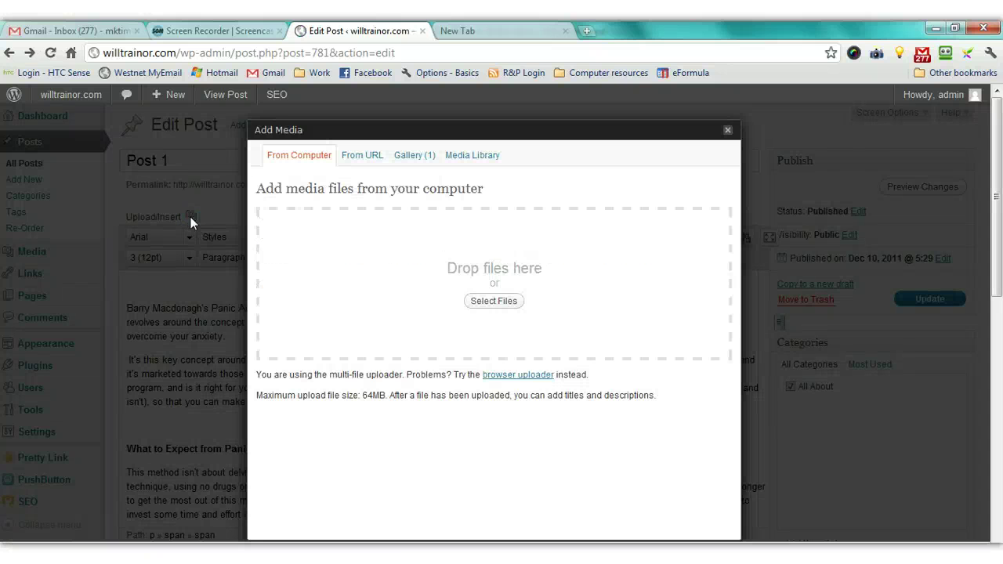
left_click(484, 305)
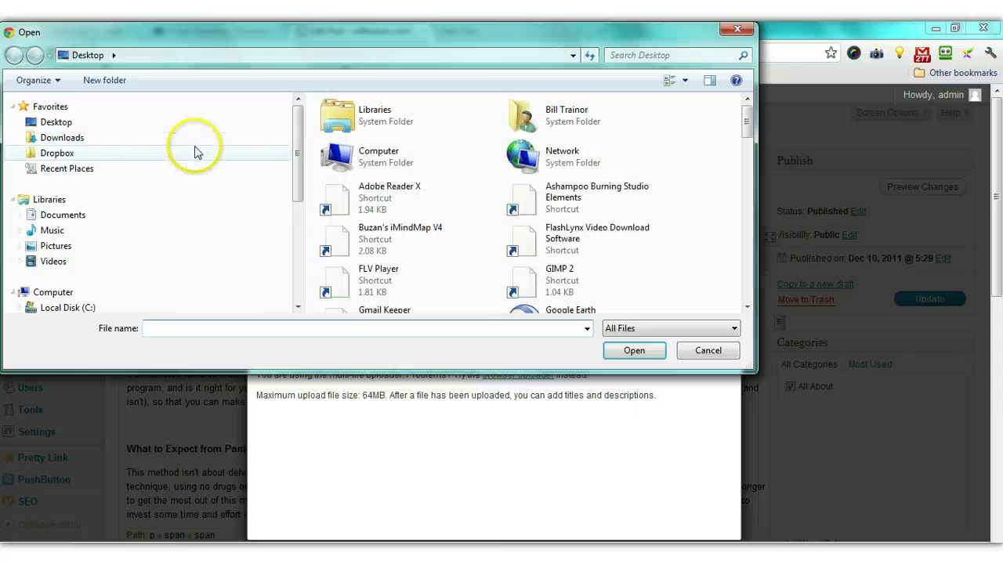
left_click(63, 154)
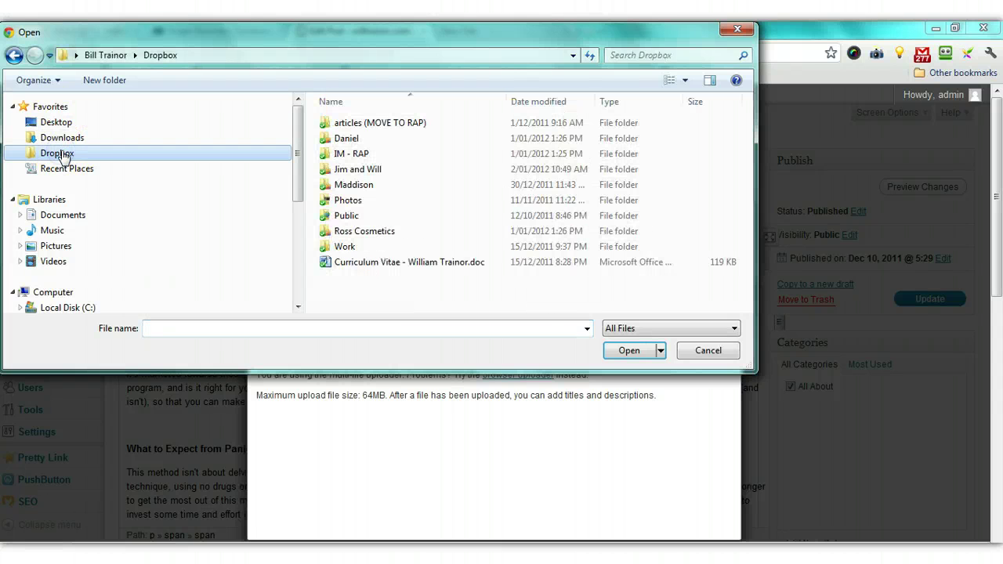
double_click(348, 139)
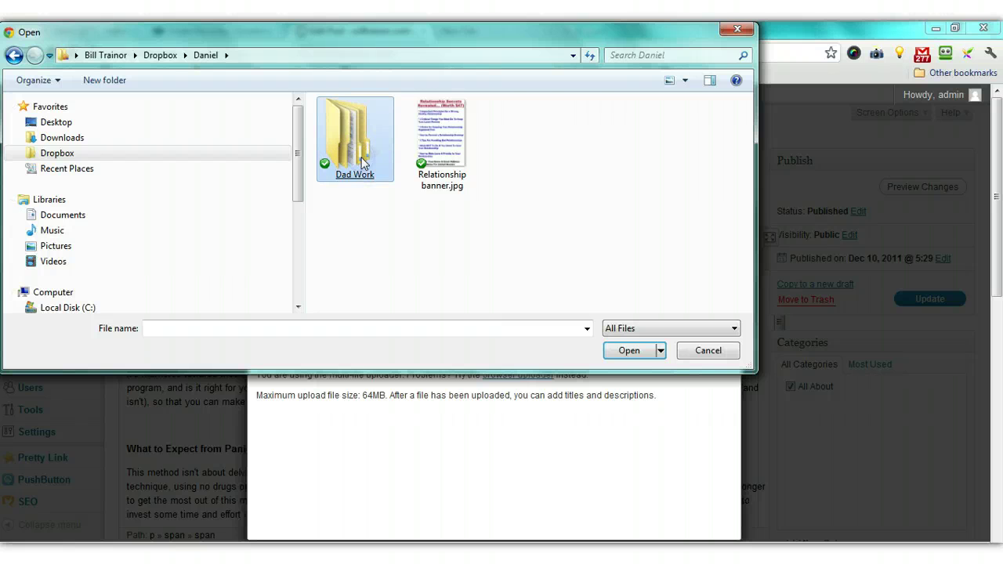
double_click(363, 162)
left_click(385, 159)
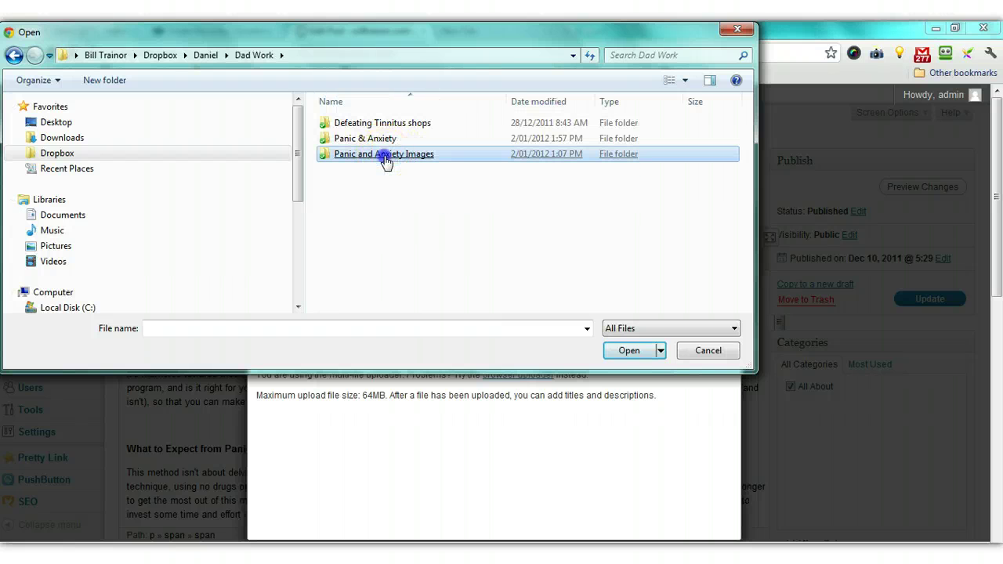
double_click(385, 156)
left_click(385, 157)
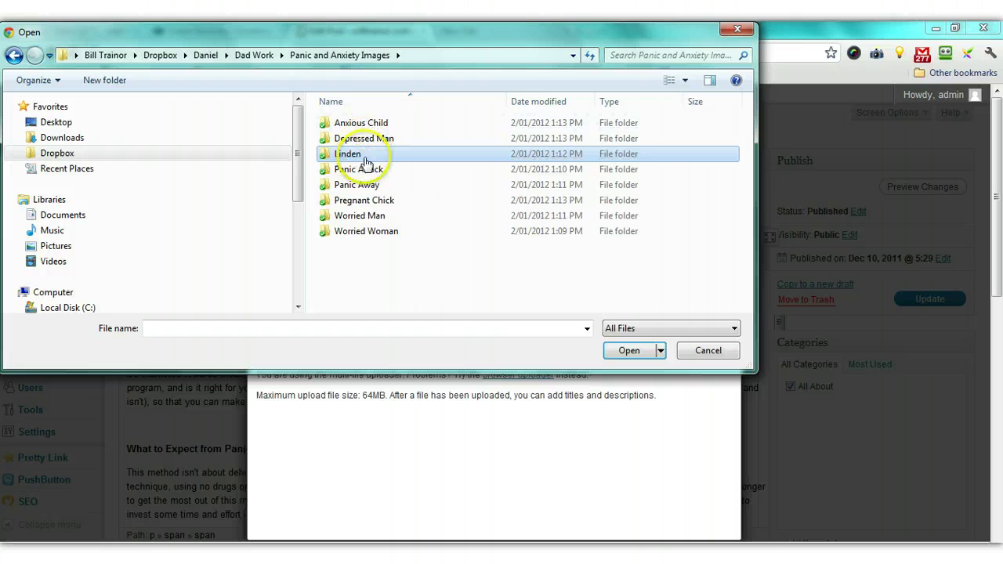
Step: Upload 2.jpg from the Panic Away image folder
left_click(366, 190)
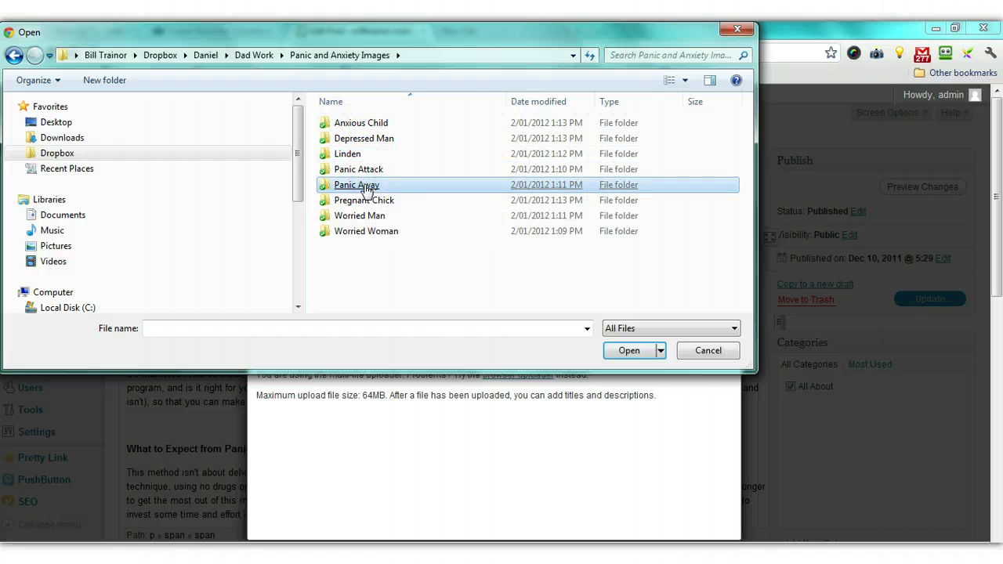
double_click(365, 188)
left_click(342, 160)
left_click(342, 158)
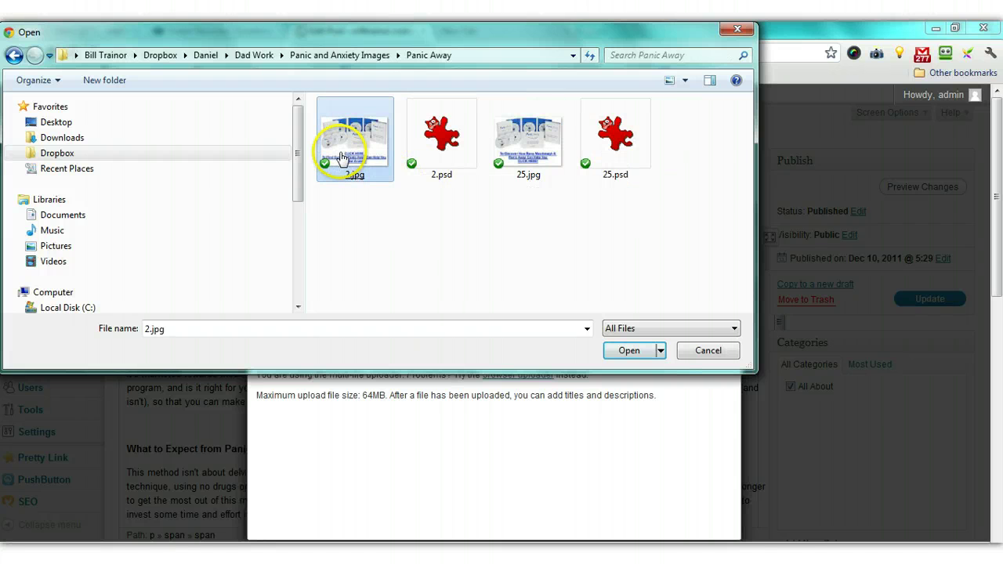
double_click(343, 158)
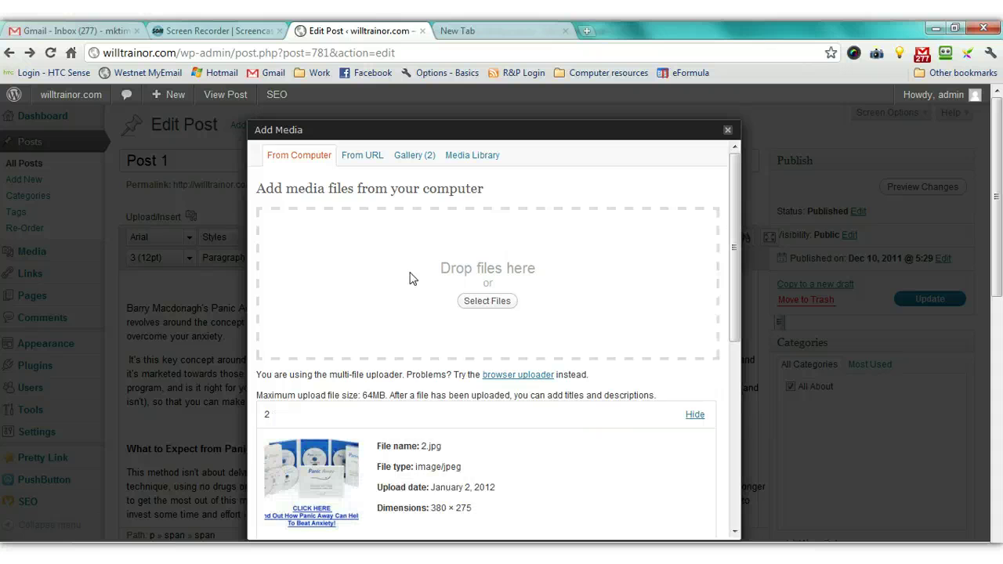
Step: Title the uploaded image Panic Away and insert it into the post at full size with right alignment
scroll(381, 298, "down", 2)
scroll(379, 326, "down", 6)
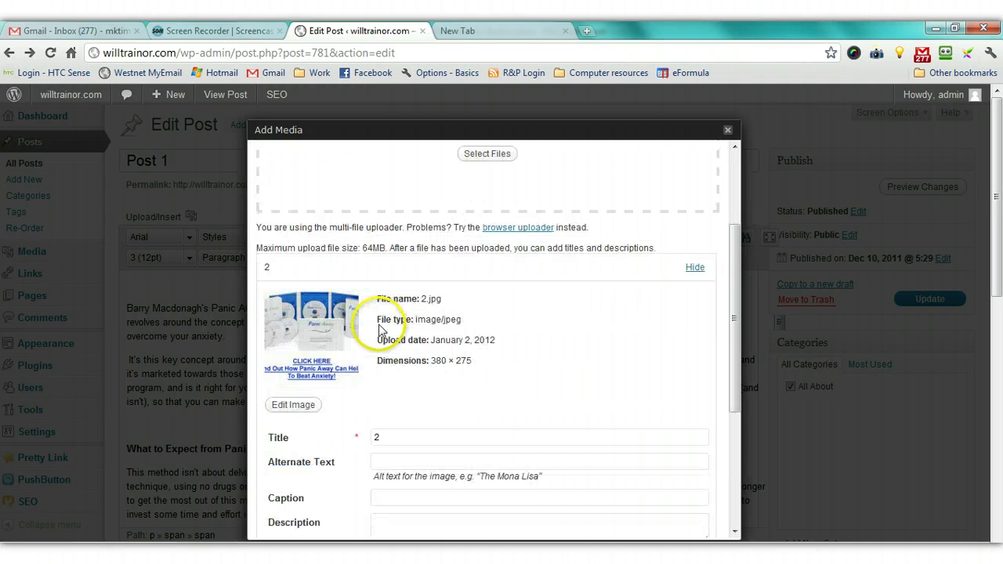
double_click(377, 290)
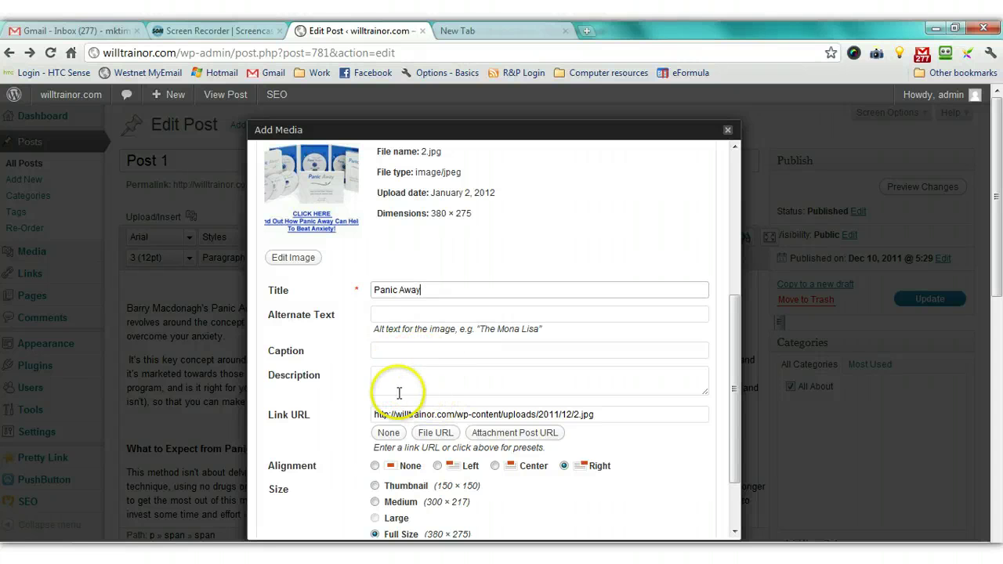
scroll(470, 428, "down", 2)
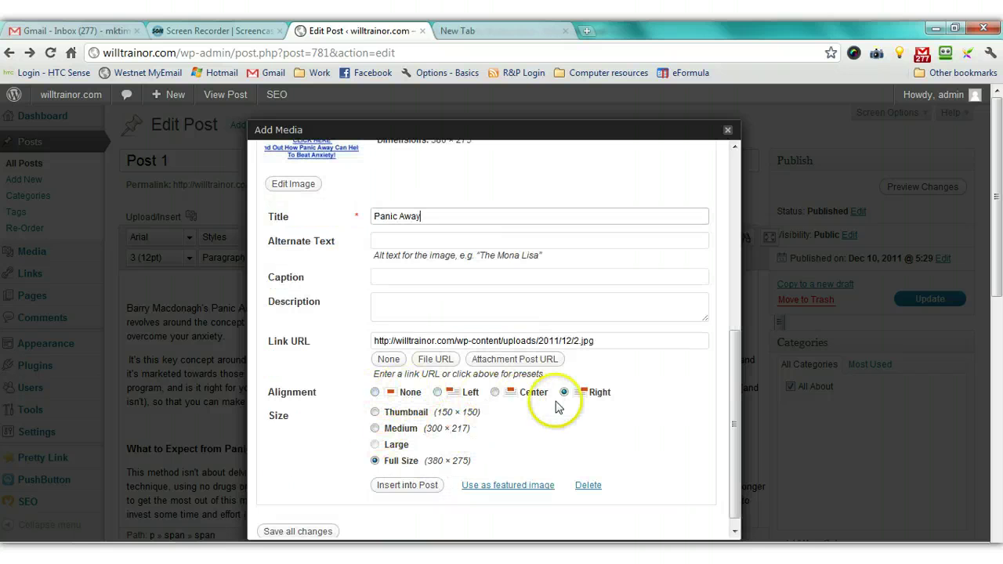
left_click(399, 486)
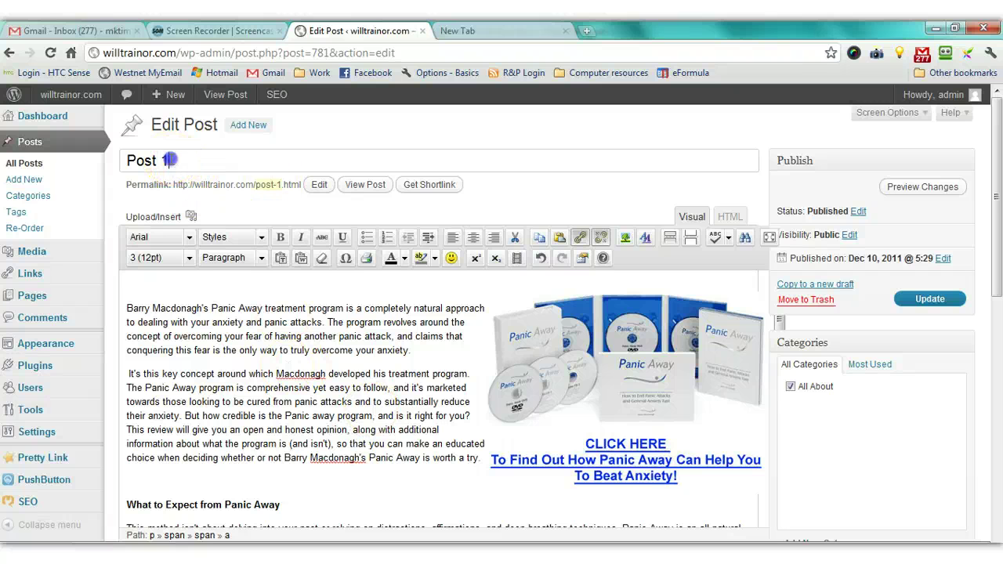
Step: Retitle the post Panic Away Review and change its permalink slug to Panic-Away-Review
left_click_drag(169, 160, 67, 155)
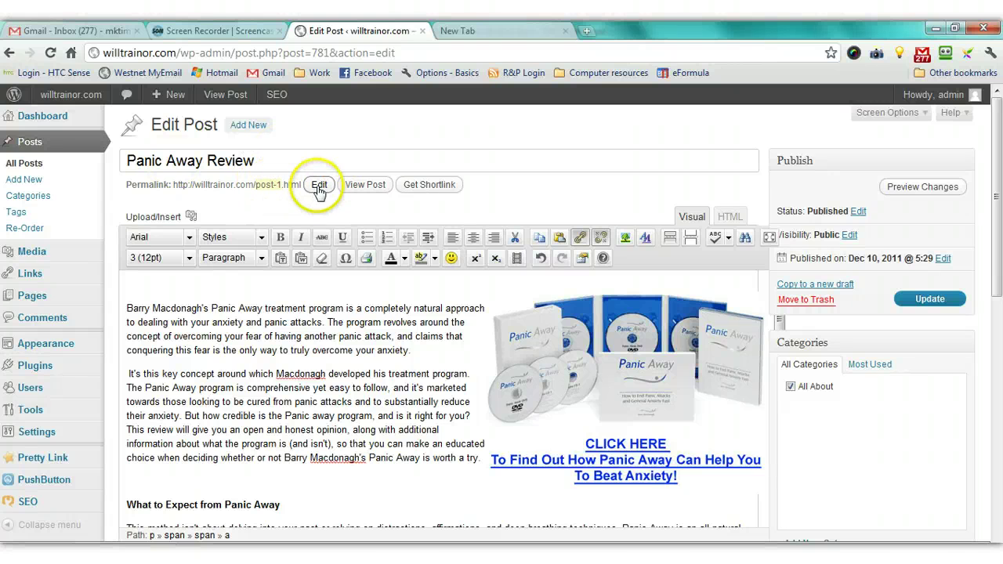
left_click(317, 184)
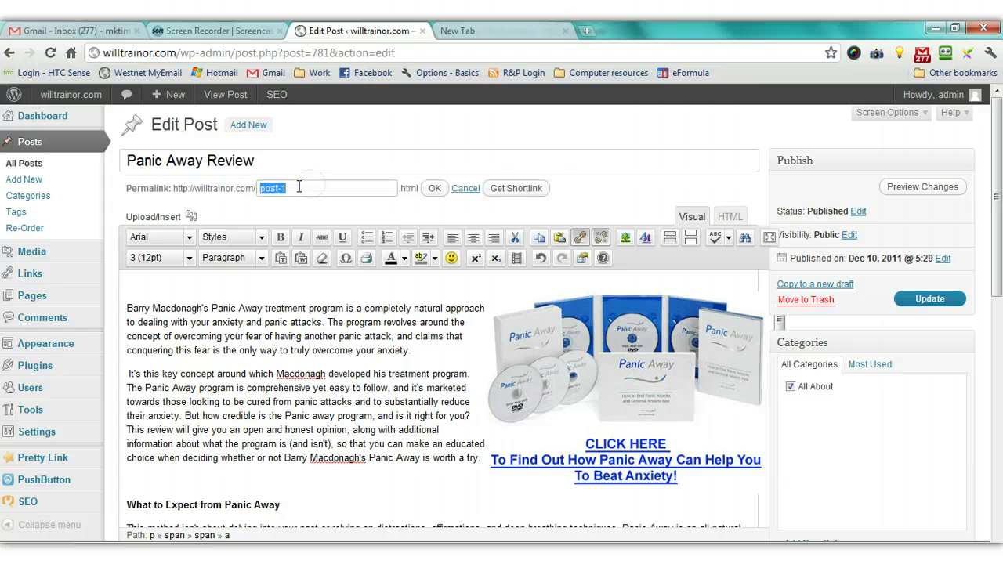
left_click(252, 189)
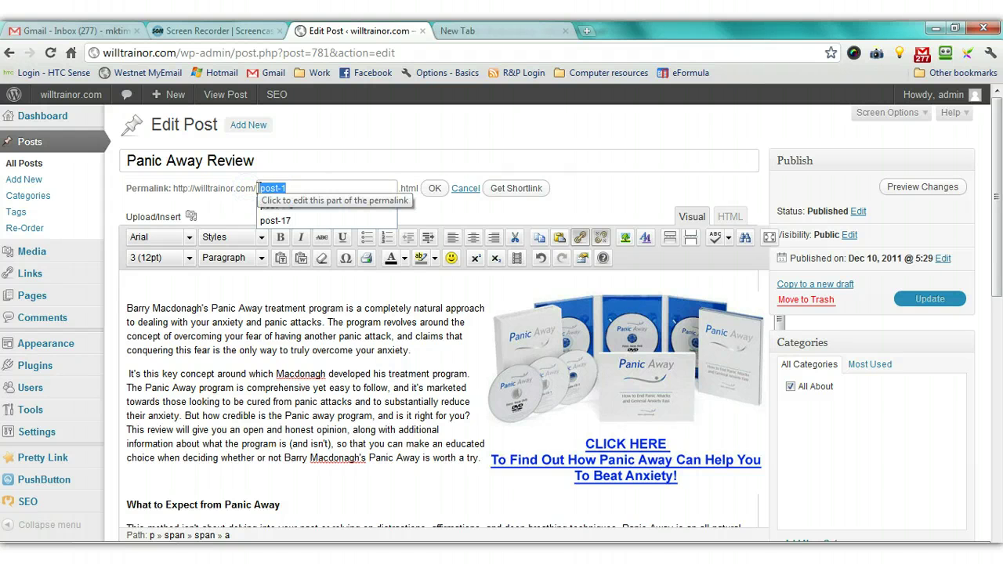
type("Panic-Away-Review")
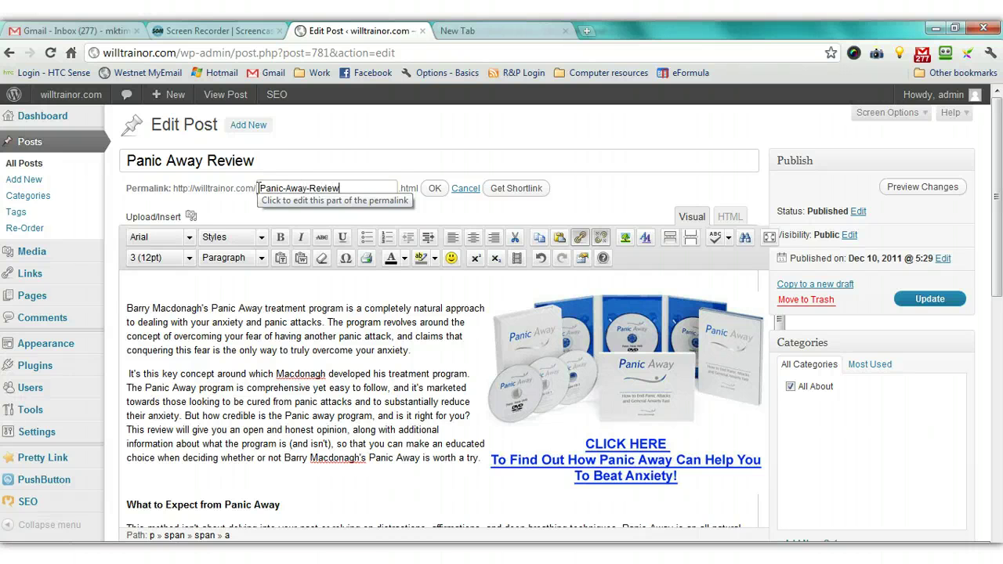
left_click(434, 189)
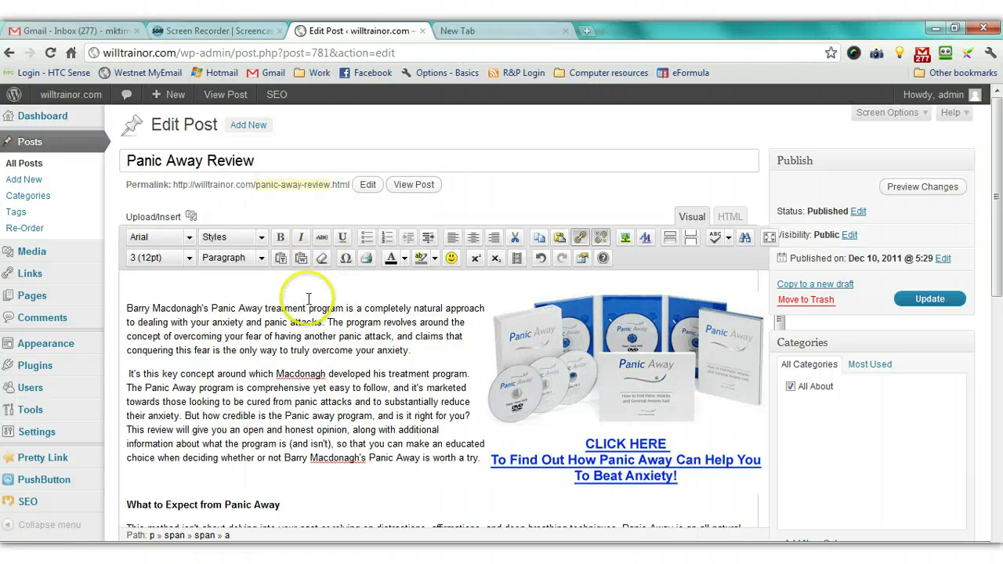
Step: Remove the extra blank lines between the end of the Pros bullet list and the Cons heading
scroll(308, 301, "down", 2)
scroll(308, 302, "down", 3)
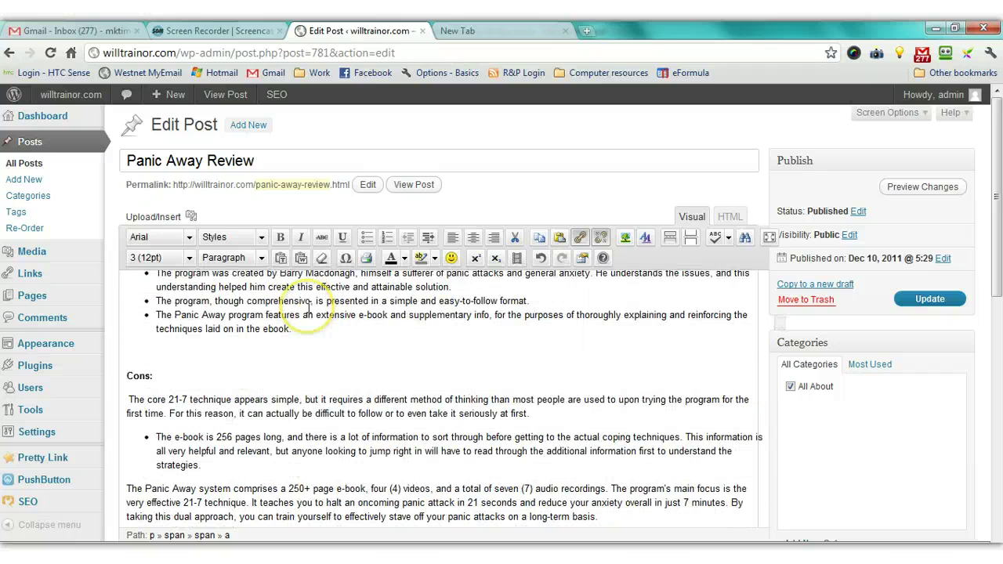
left_click(307, 330)
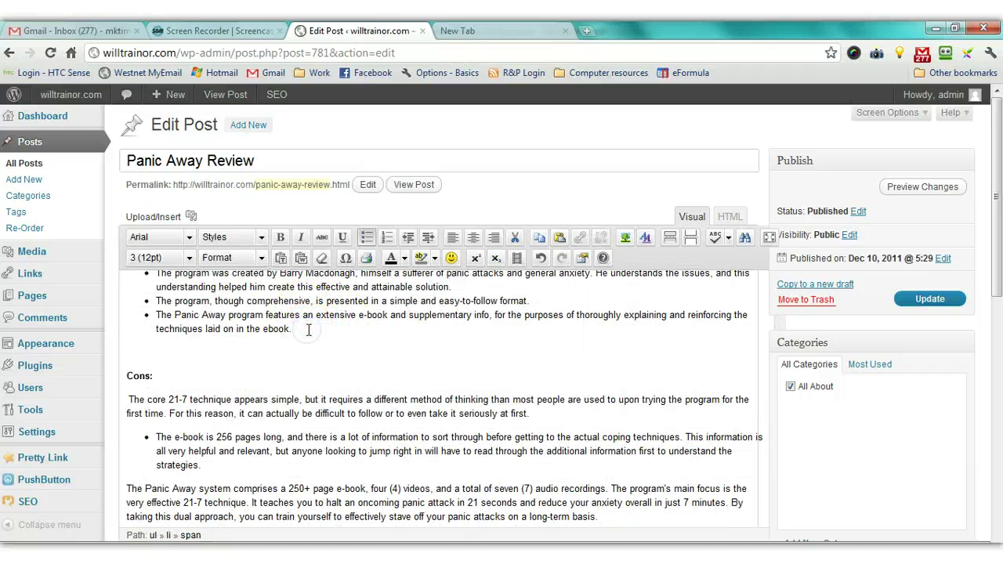
key("Delete")
left_click(304, 333)
scroll(303, 338, "down", 3)
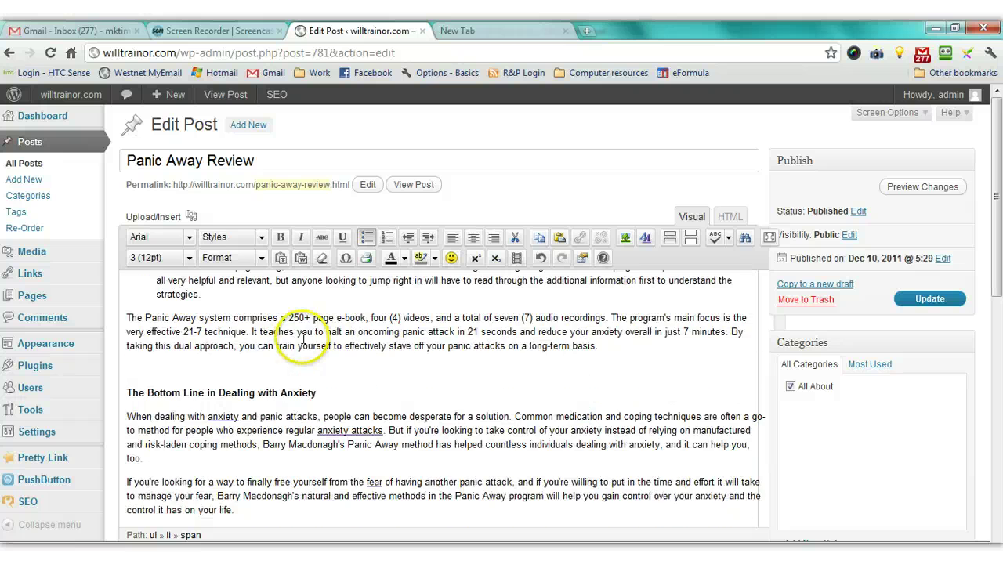
scroll(303, 341, "up", 3)
scroll(303, 343, "up", 2)
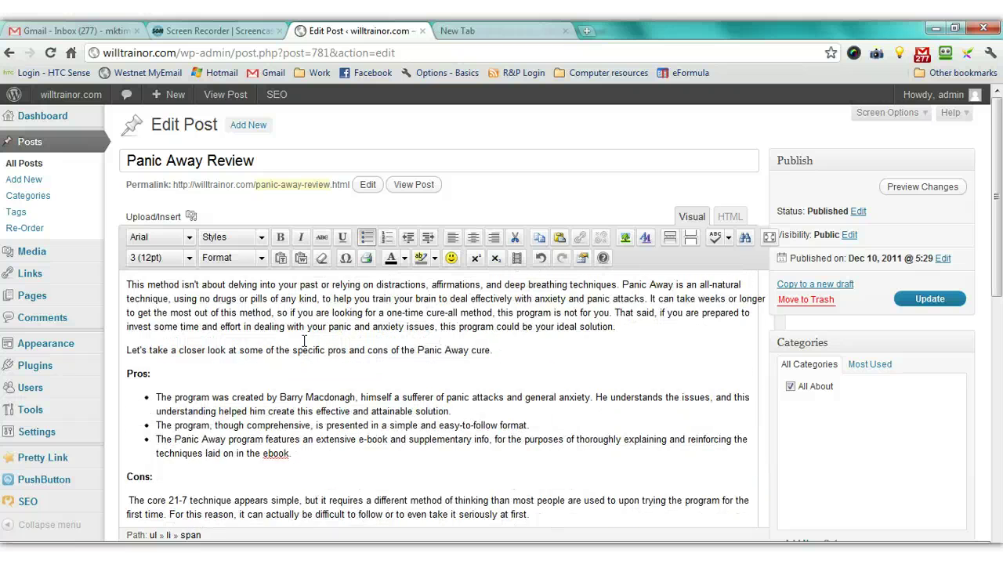
Step: Try to remove the blank line above The Bottom Line in Dealing with Anxiety heading
scroll(304, 340, "down", 6)
left_click(156, 272)
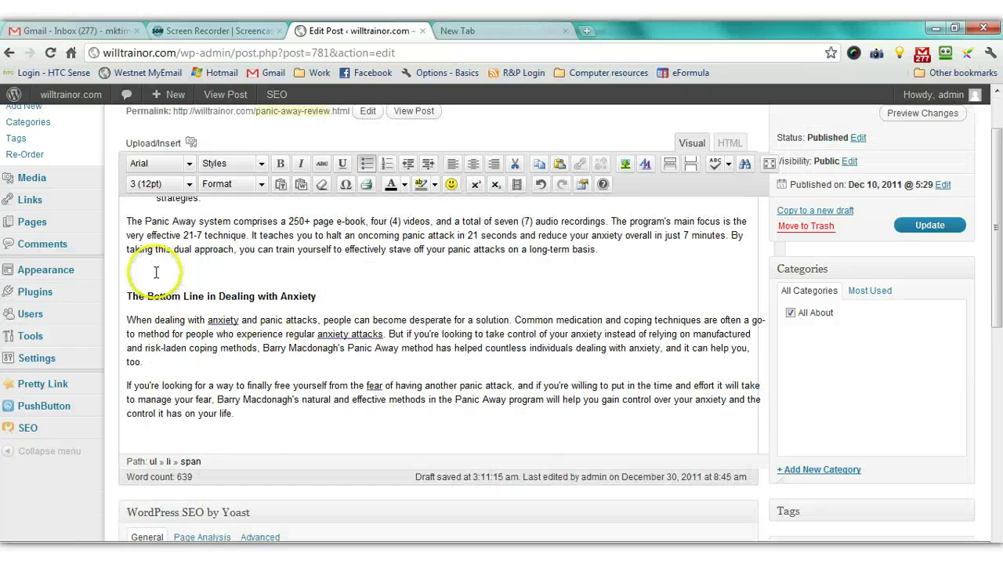
key("Delete")
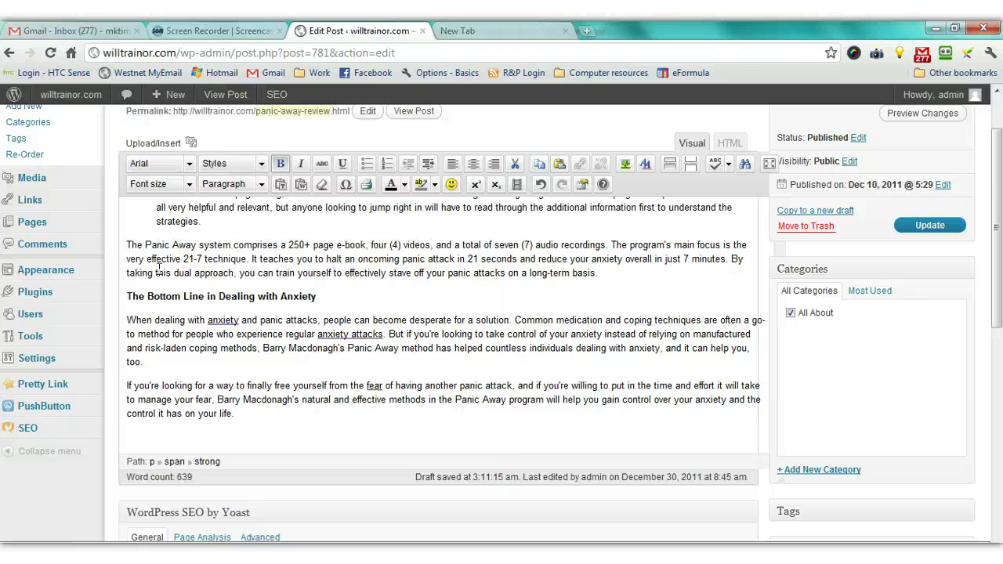
Step: Enter panic away as the post's focus keyword in the WordPress SEO by Yoast settings
scroll(165, 267, "down", 5)
left_click(303, 294)
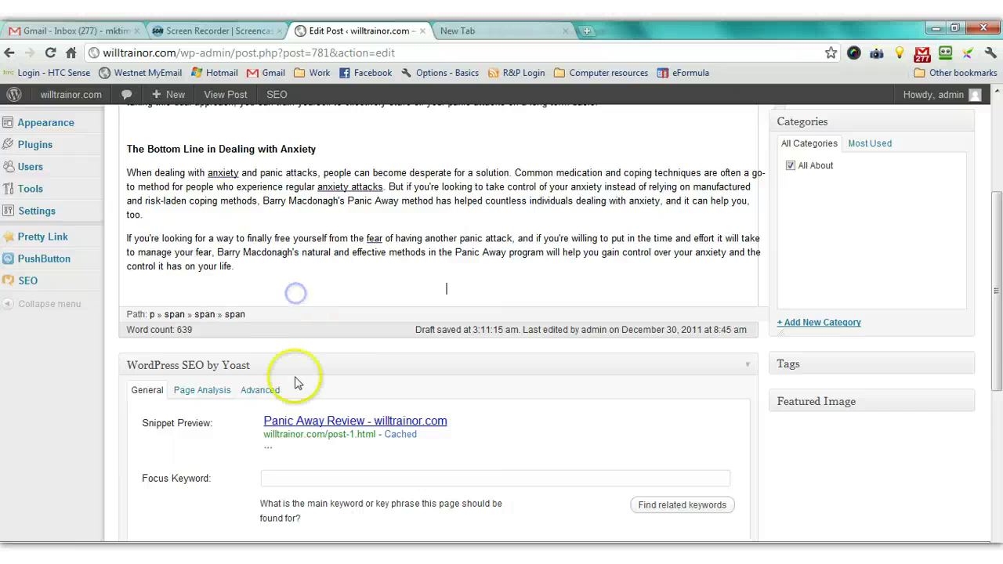
scroll(294, 368, "down", 4)
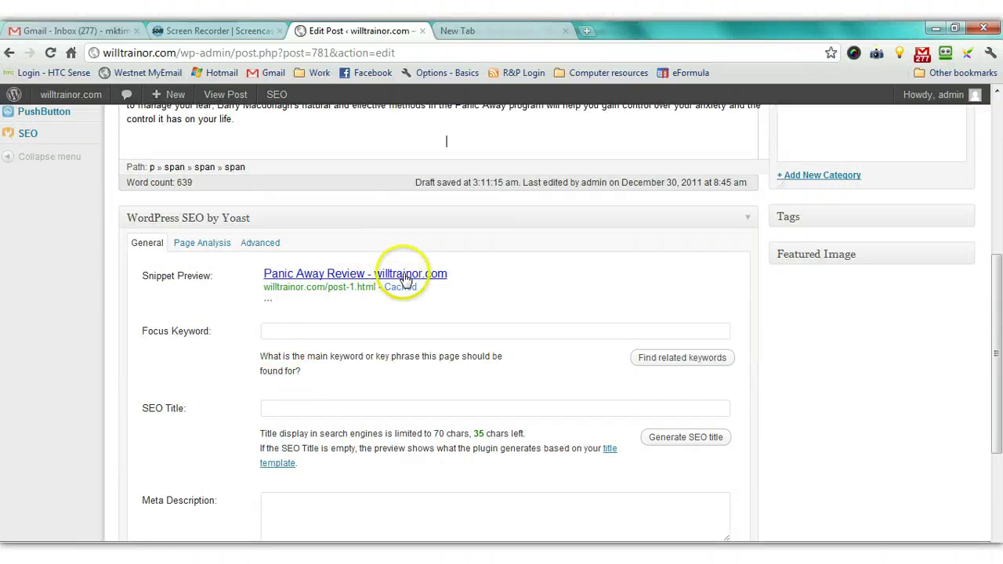
left_click(282, 331)
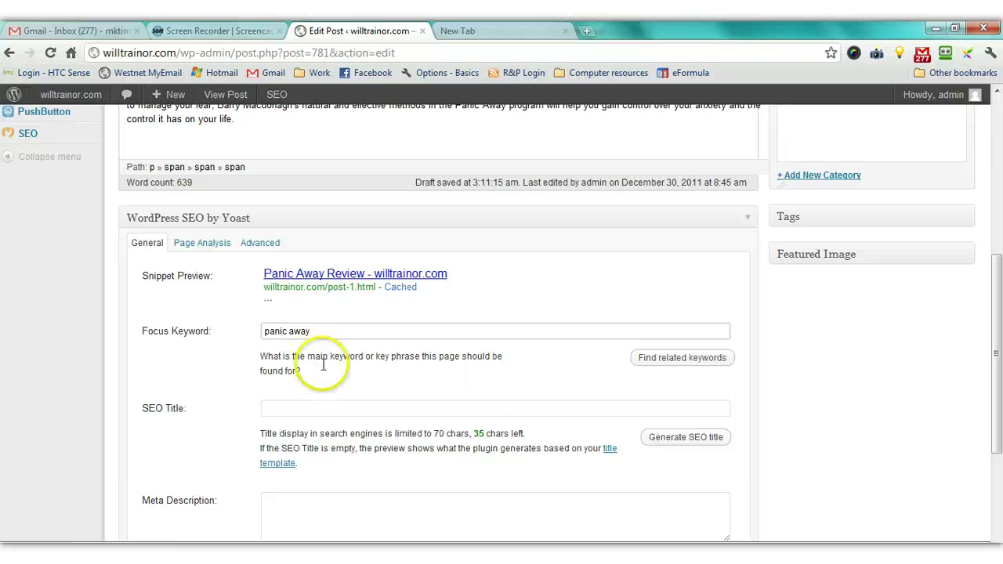
left_click(282, 350)
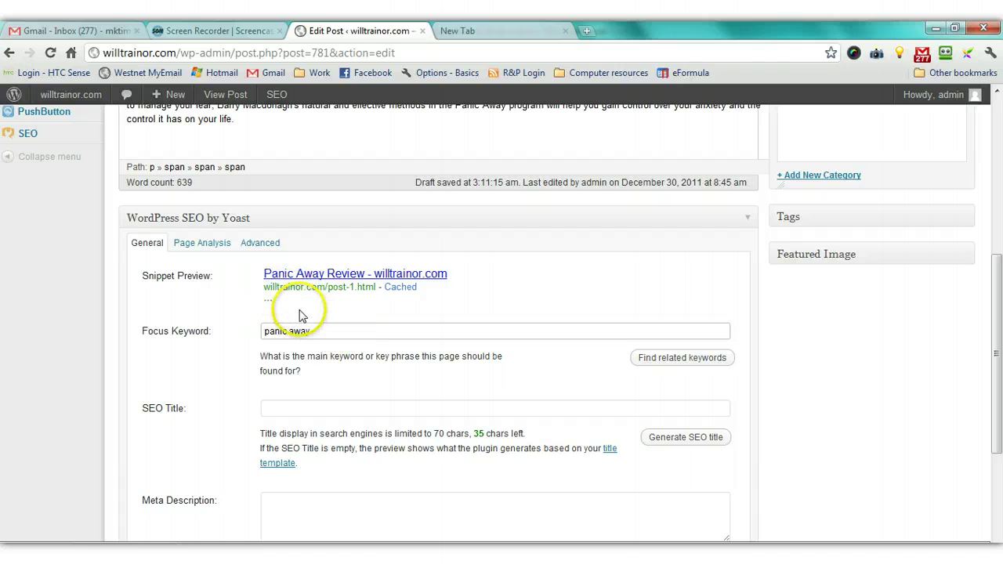
Step: Switch to the Excel website management workbook and copy the panic away title from the Metatag Details sheet
scroll(286, 351, "down", 1)
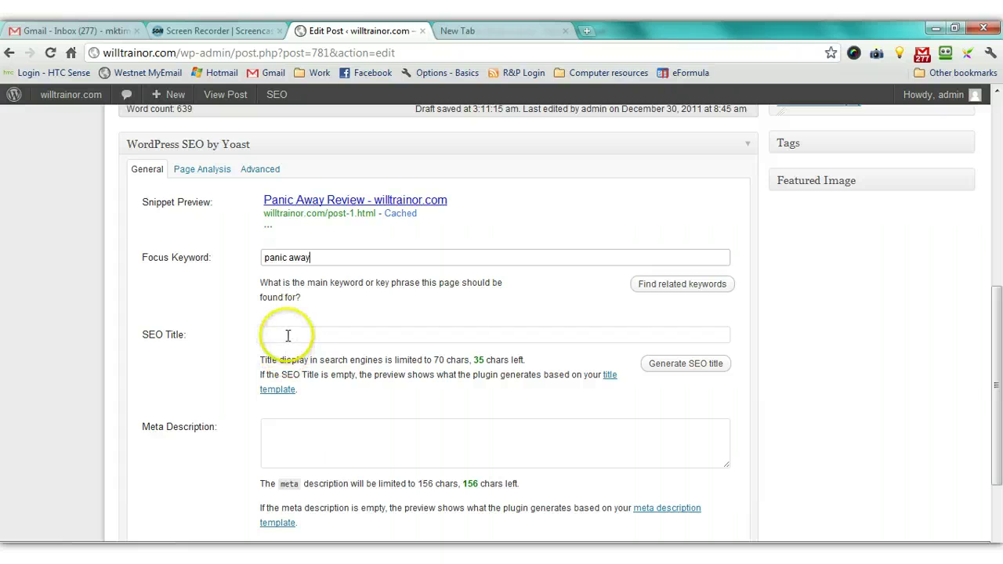
key("alt+Tab")
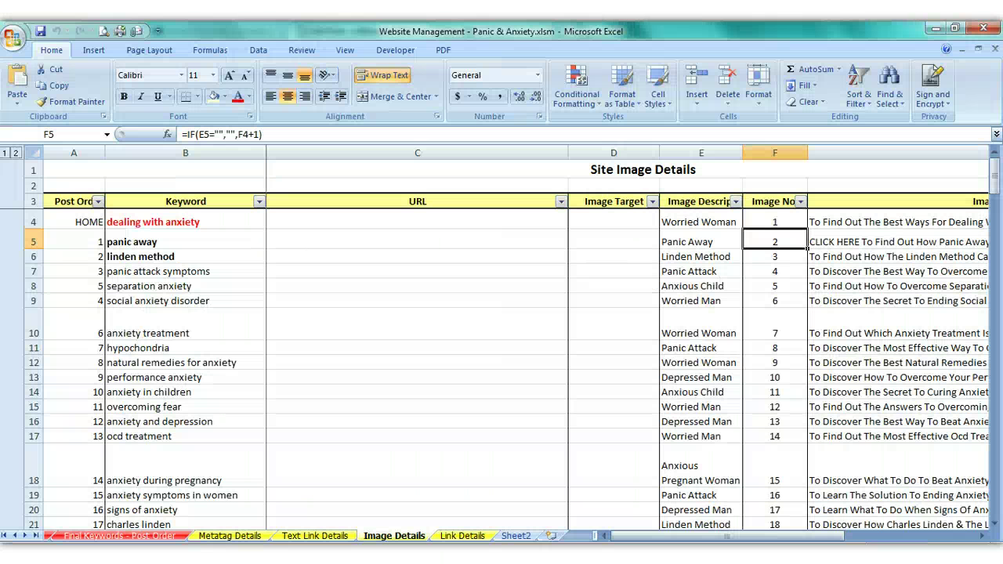
left_click(225, 538)
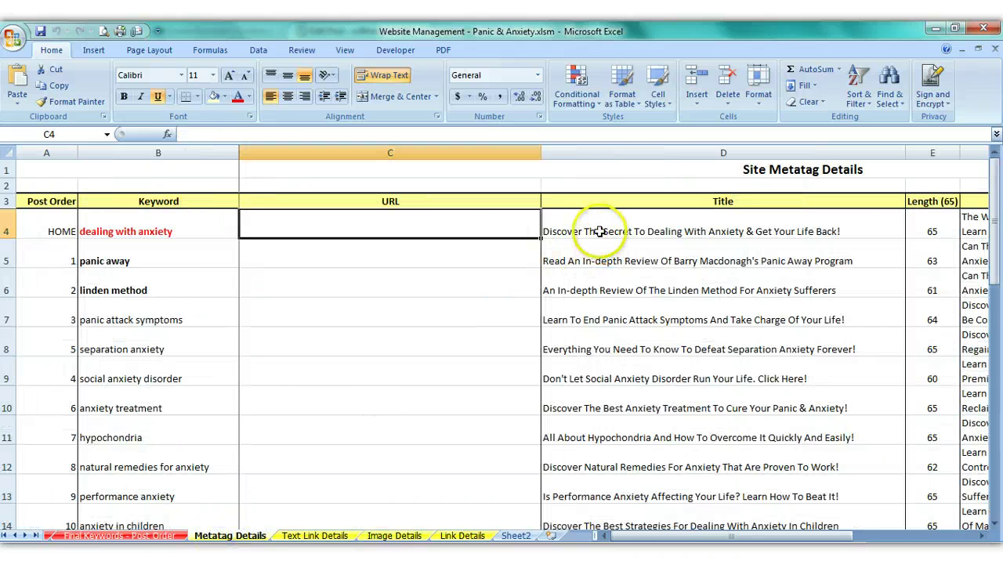
right_click(654, 262)
left_click(688, 286)
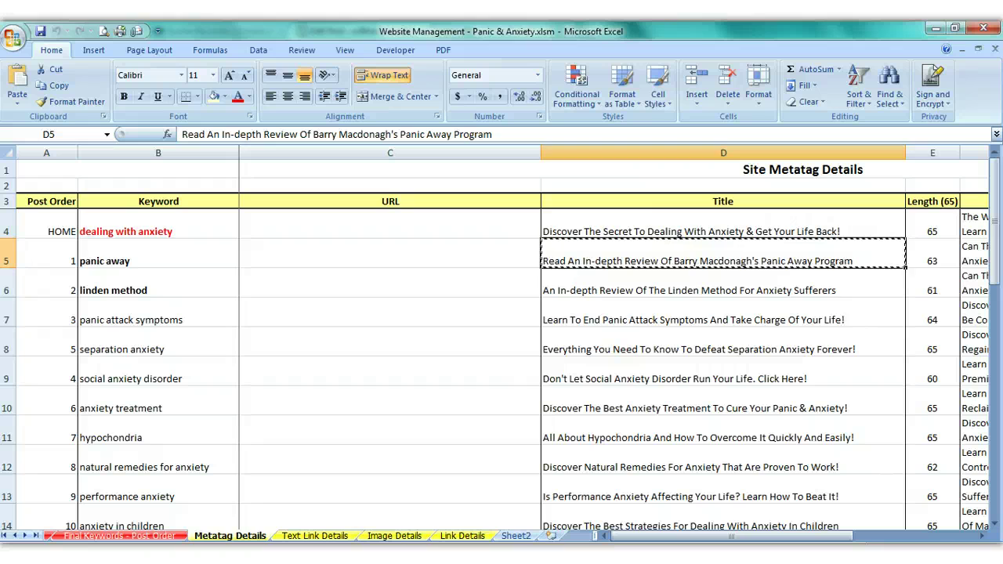
Step: Switch back to the WordPress post in Chrome and paste the copied panic away title as its SEO title
mouse_move(335, 555)
left_click(303, 498)
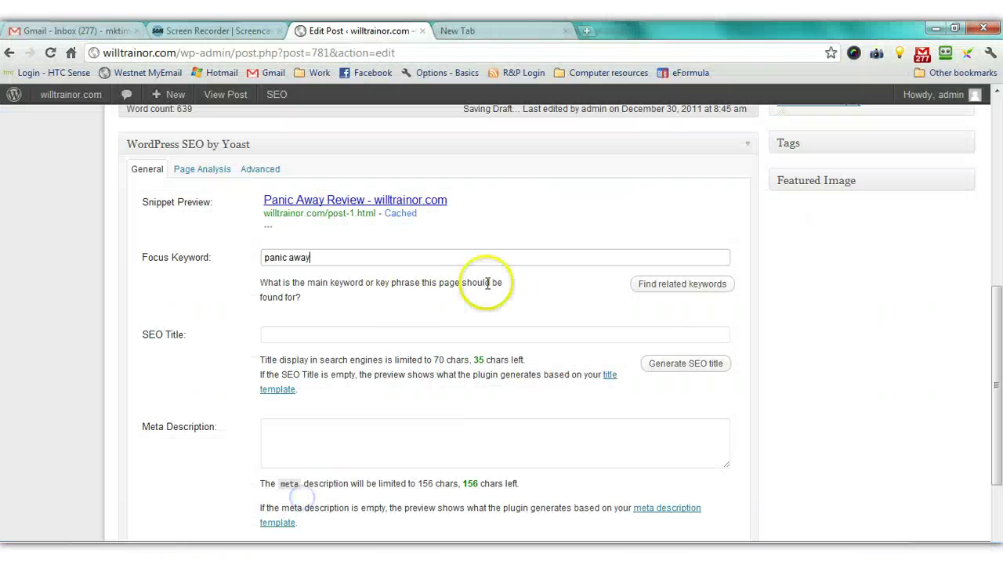
right_click(270, 335)
left_click(317, 412)
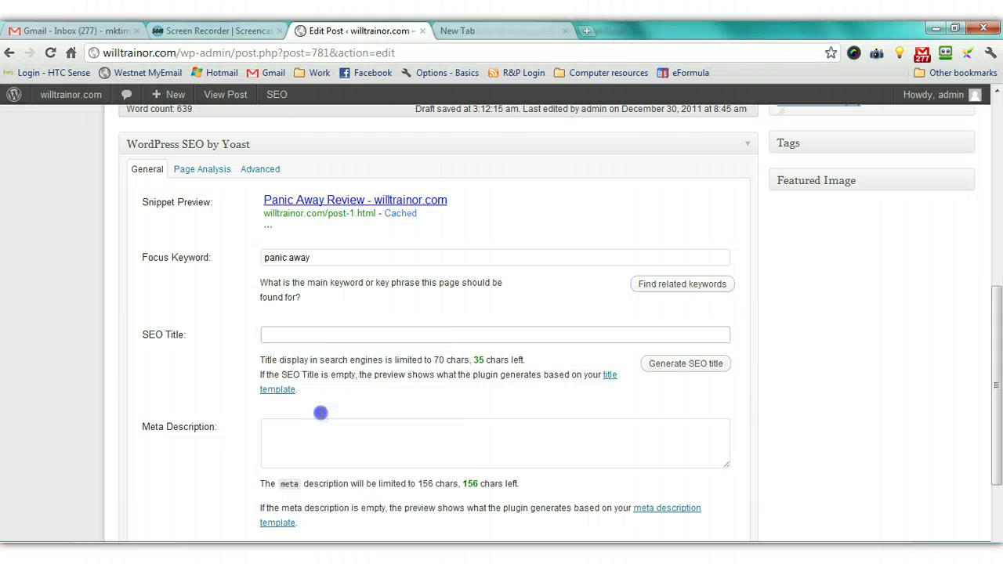
left_click(287, 426)
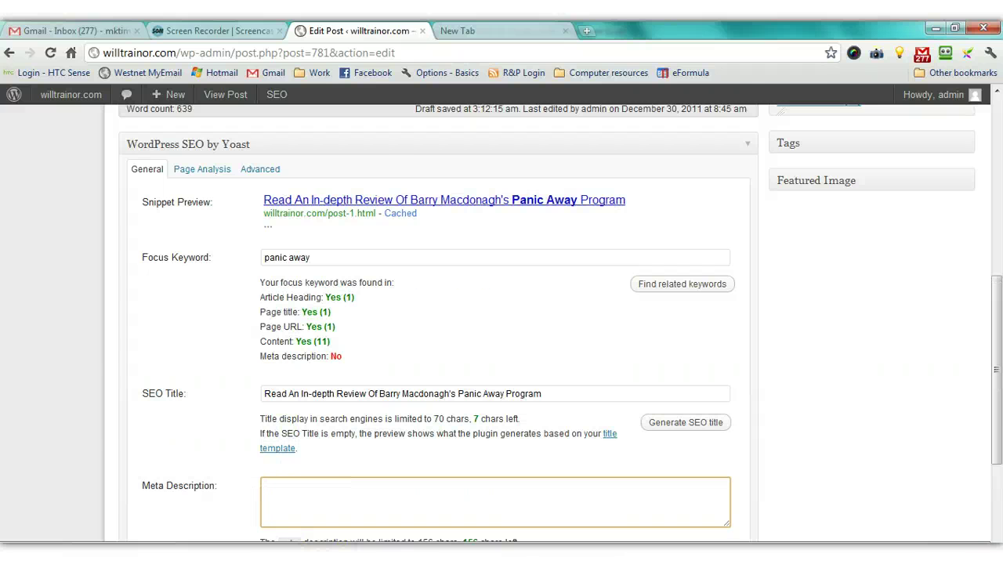
Step: Switch to the Excel website management workbook and copy the panic away description from the Metatag Details sheet
key("alt+Tab")
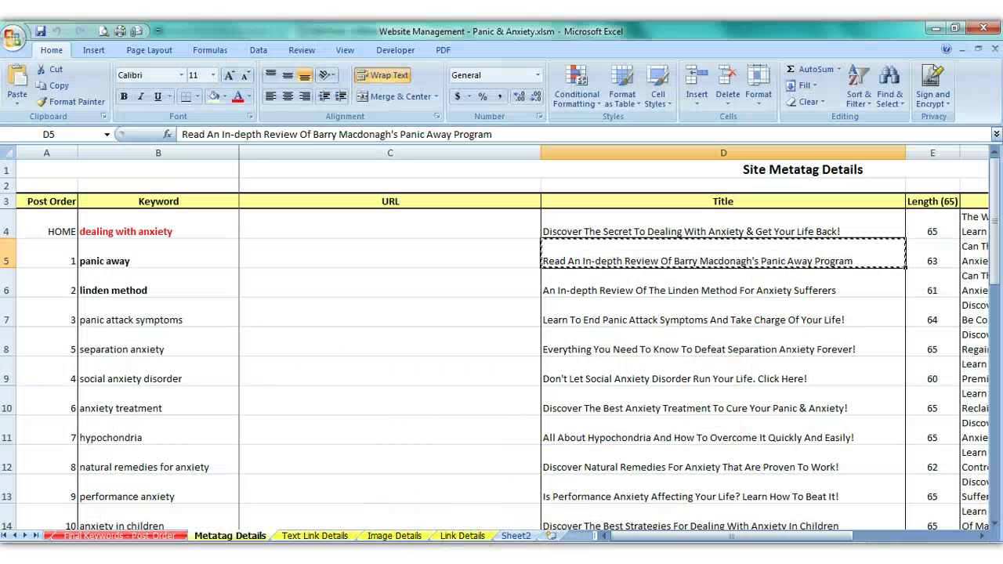
left_click(980, 536)
left_click(979, 536)
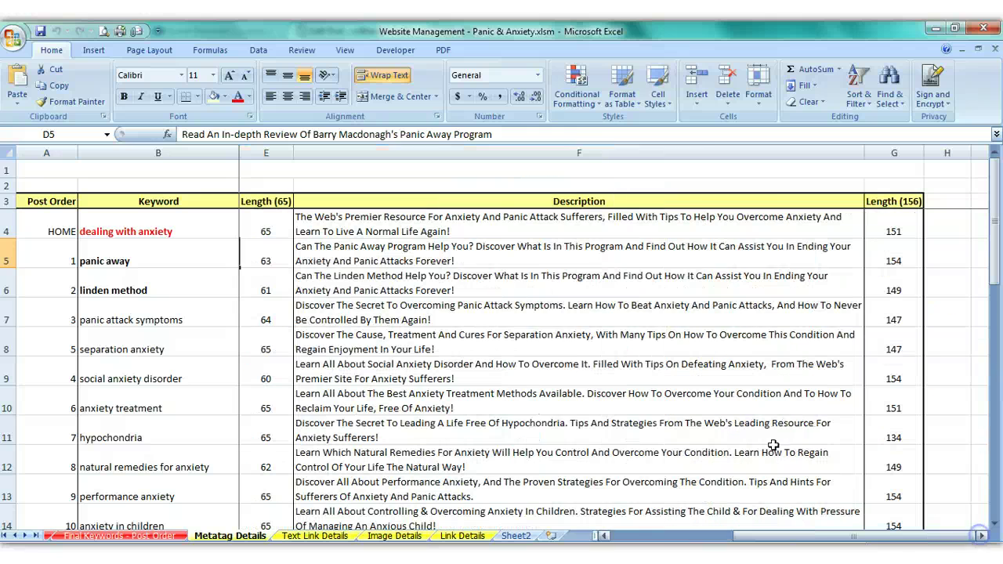
left_click(440, 244)
right_click(441, 244)
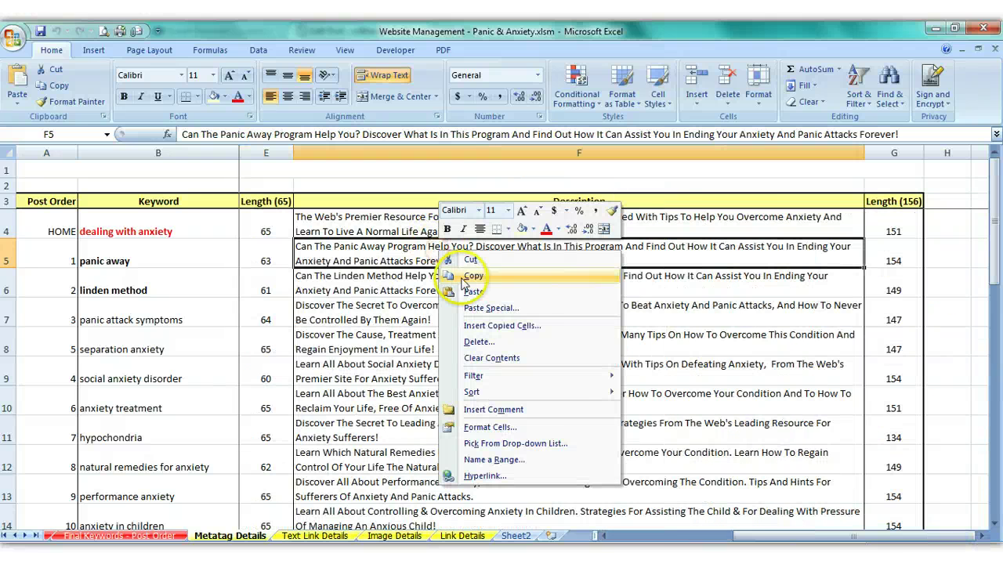
left_click(463, 278)
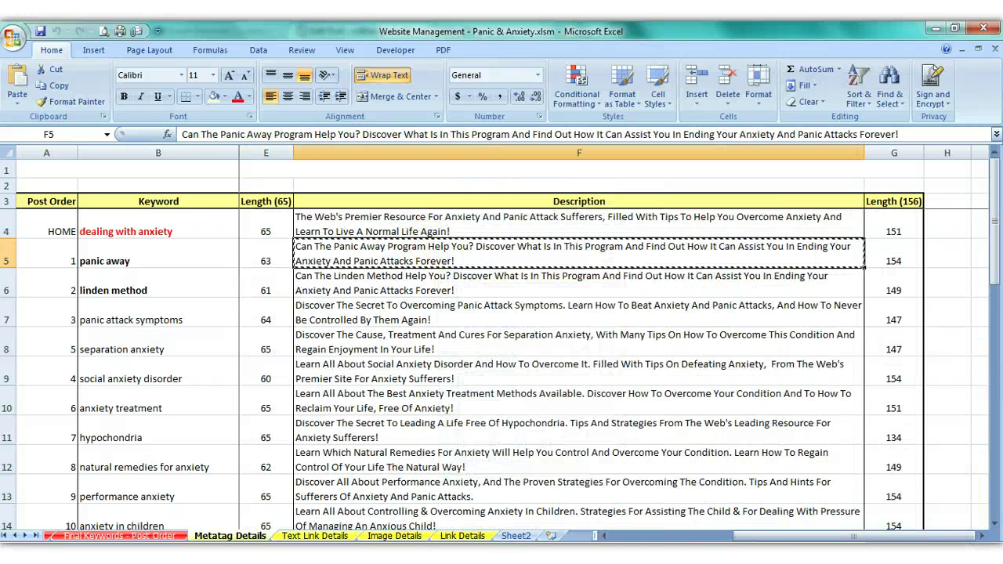
Step: Switch back to the WordPress post in Chrome and paste the copied description as its meta description, refreshing the remaining-character count
left_click(337, 555)
left_click(292, 510)
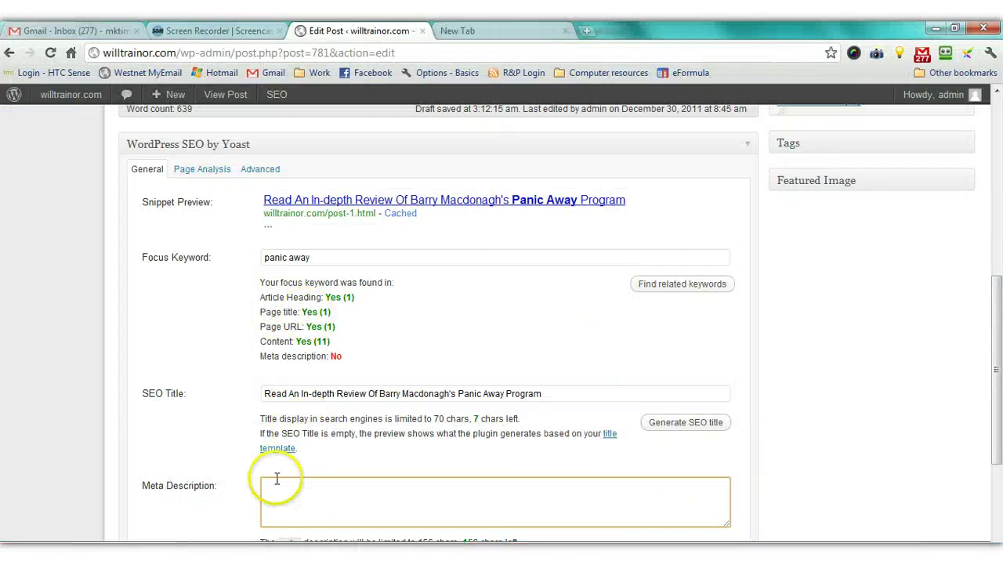
left_click(275, 488)
right_click(275, 489)
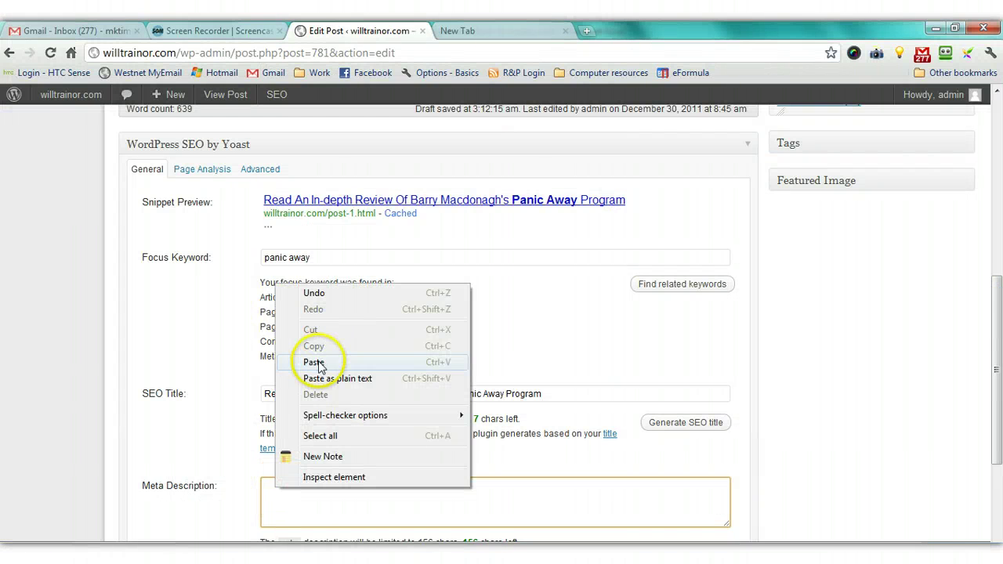
left_click(279, 357)
scroll(377, 381, "down", 2)
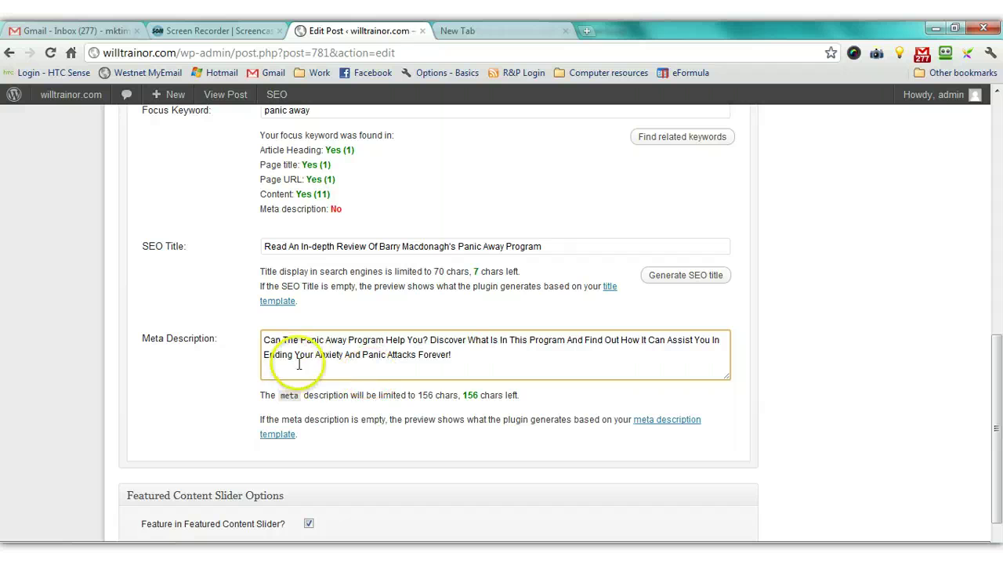
left_click(478, 365)
key("Return")
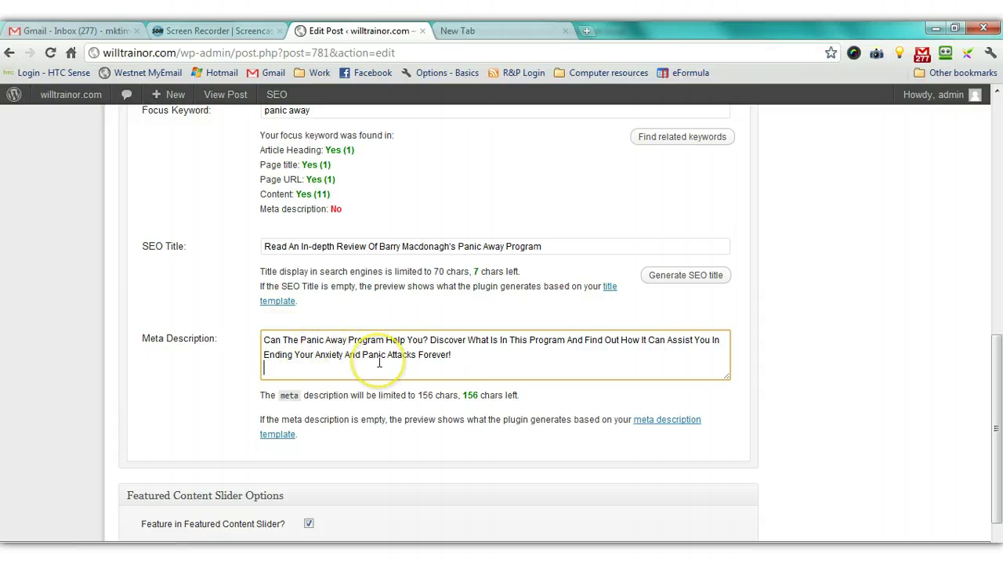
left_click(469, 395)
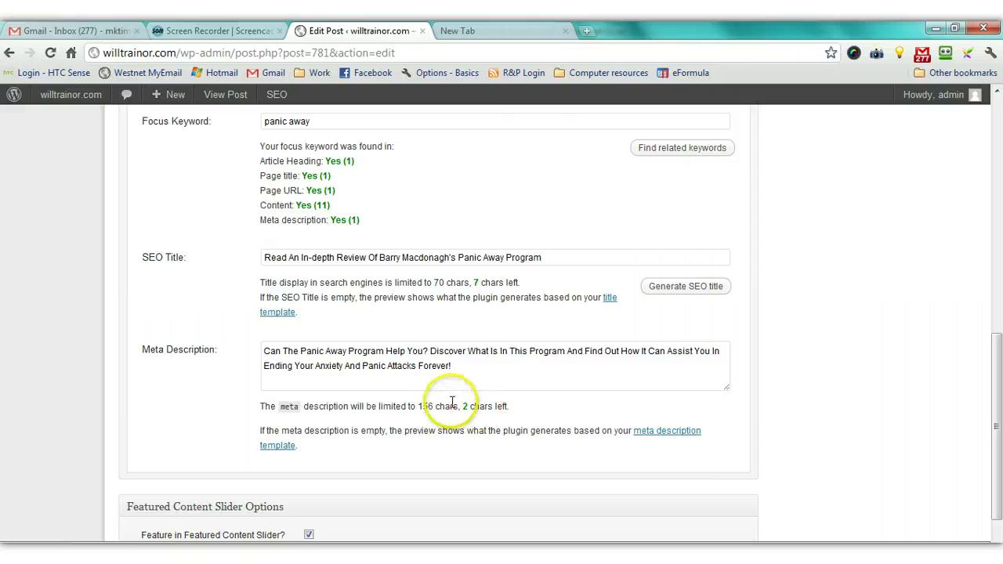
Step: Insert two blank lines above the What to Expect from Panic Away heading in the post body
scroll(450, 403, "up", 2)
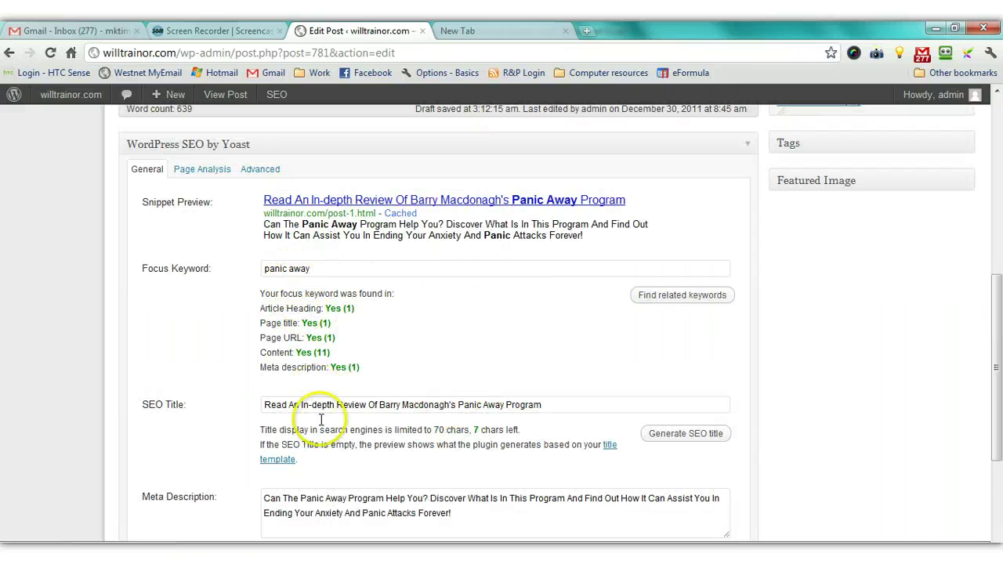
scroll(308, 505, "down", 1)
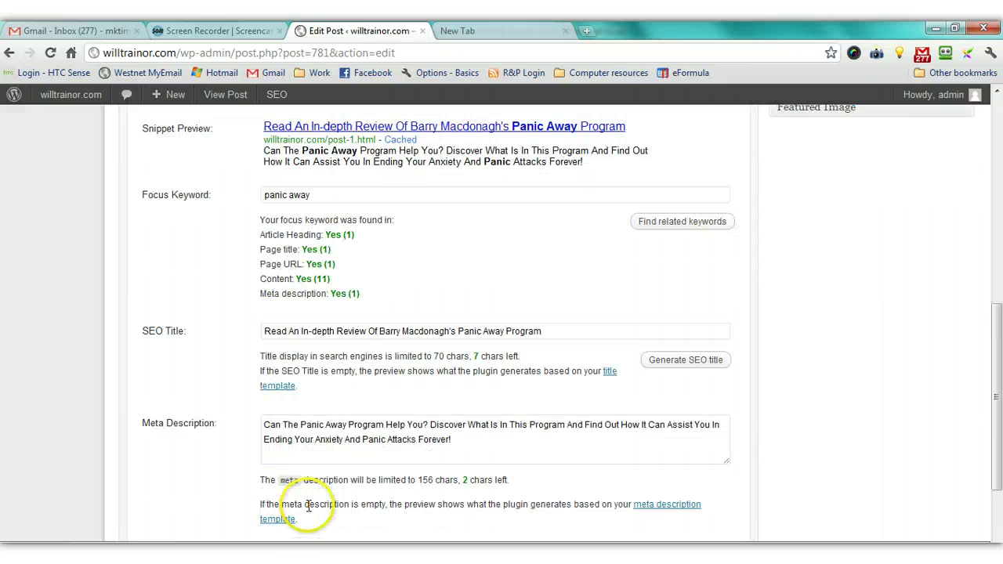
scroll(307, 505, "down", 2)
scroll(304, 497, "up", 10)
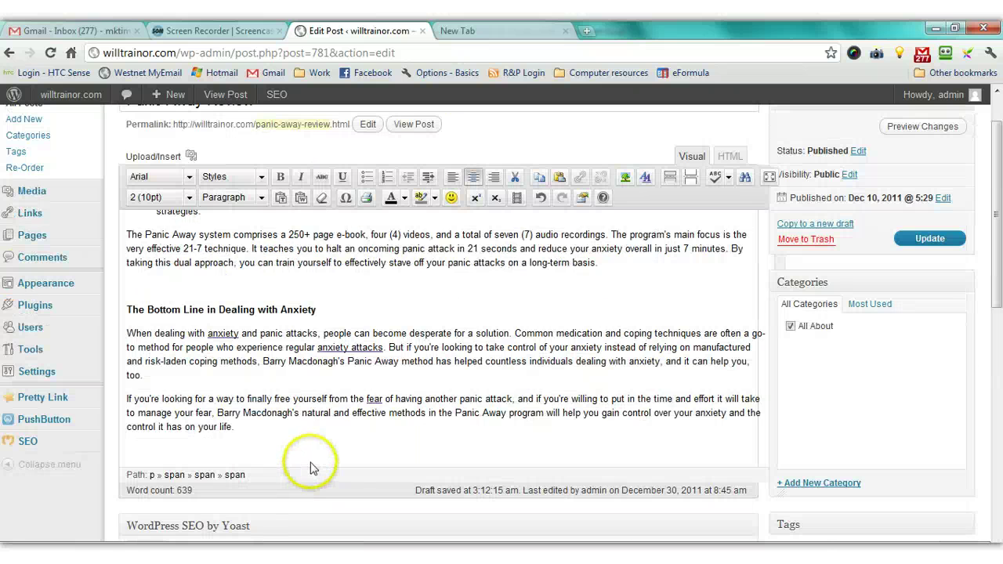
scroll(282, 368, "up", 1)
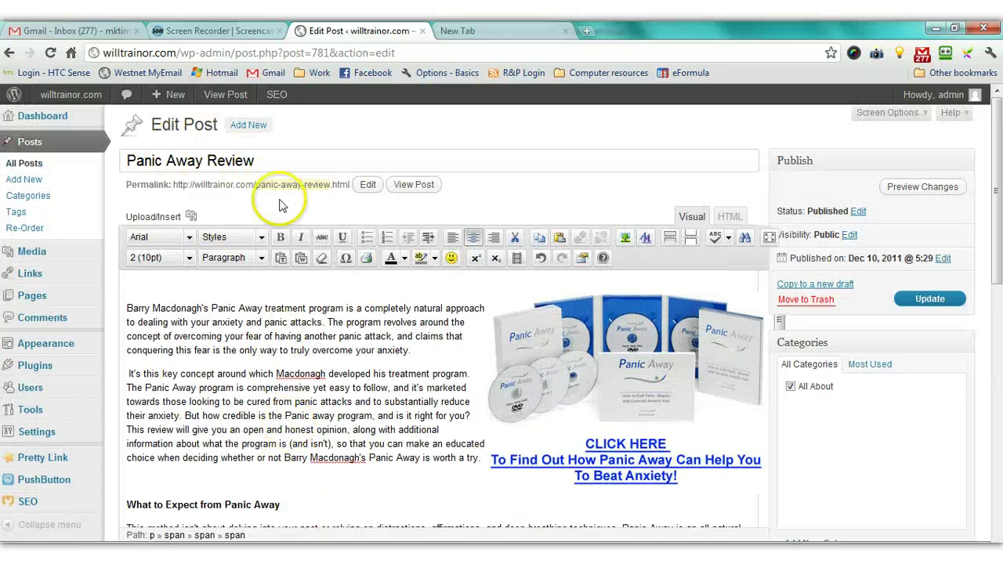
scroll(399, 406, "down", 1)
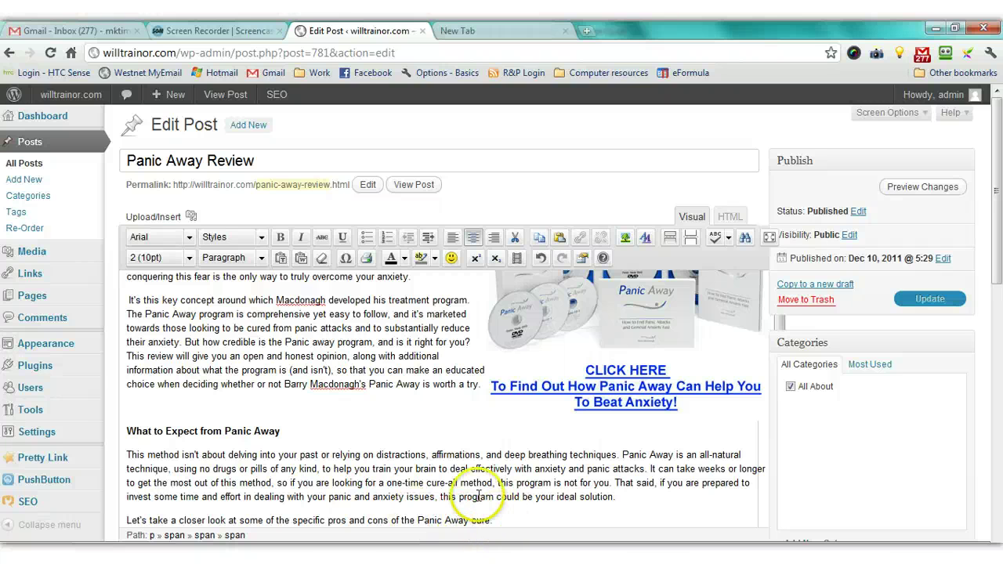
left_click(129, 430)
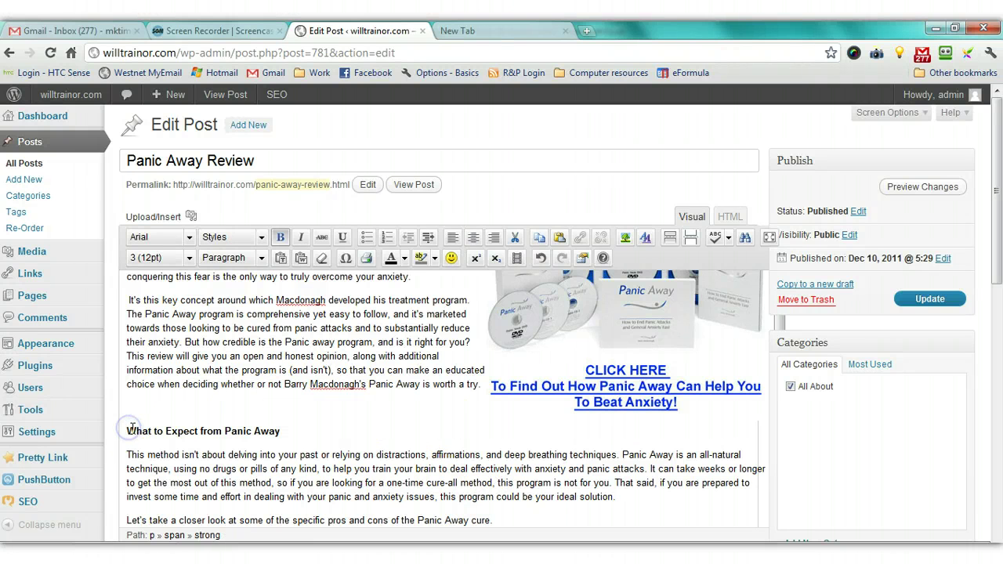
key("Return")
key("Return")
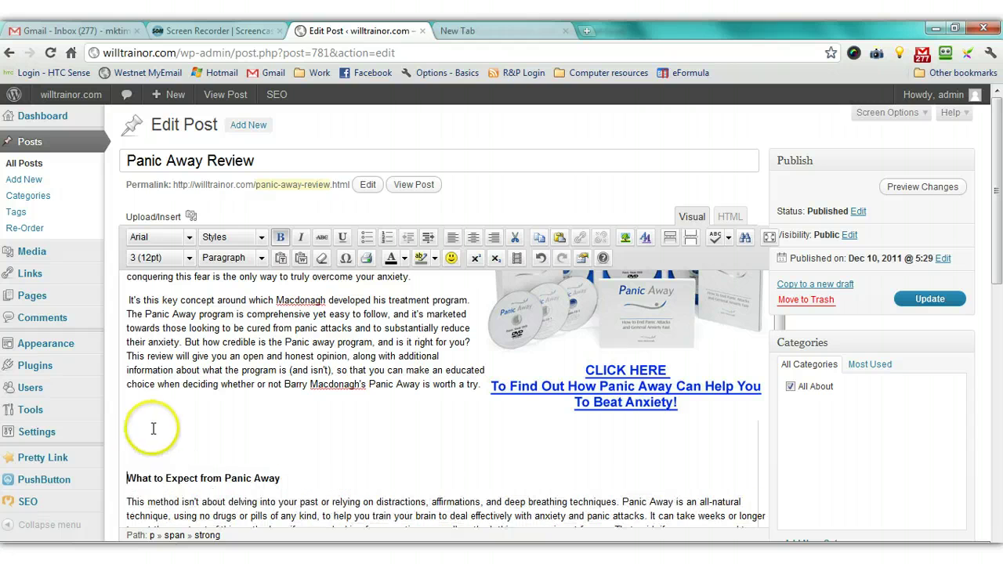
Step: Switch to the Excel workbook, clear the copy selection and go to the panic away row on the Text Link Details sheet
key("alt+Tab")
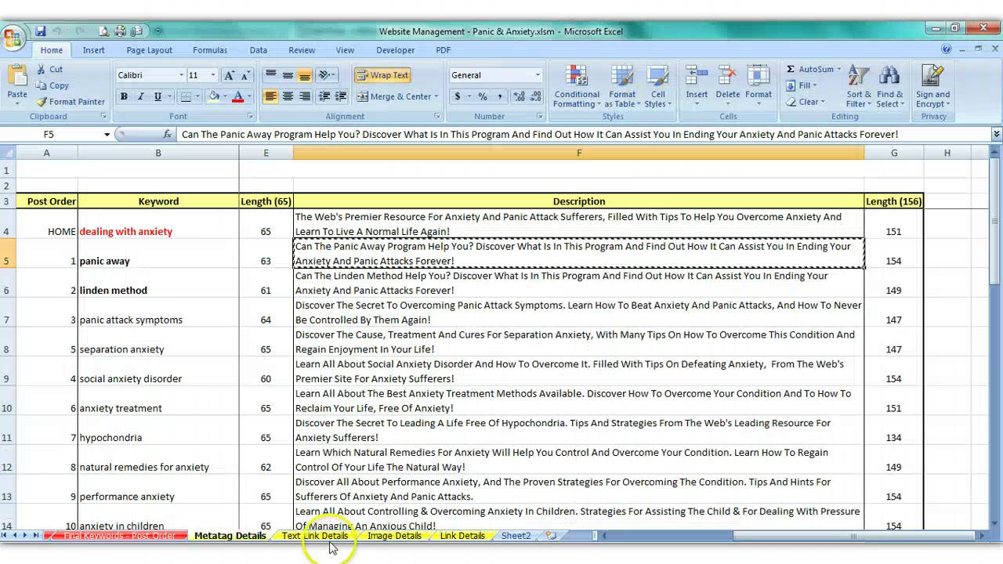
key("Escape")
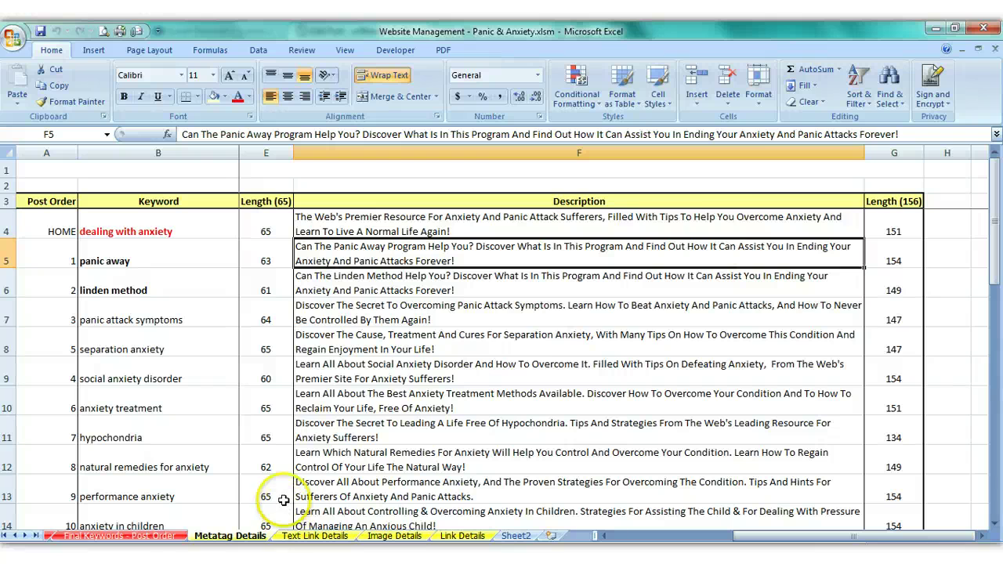
left_click(303, 536)
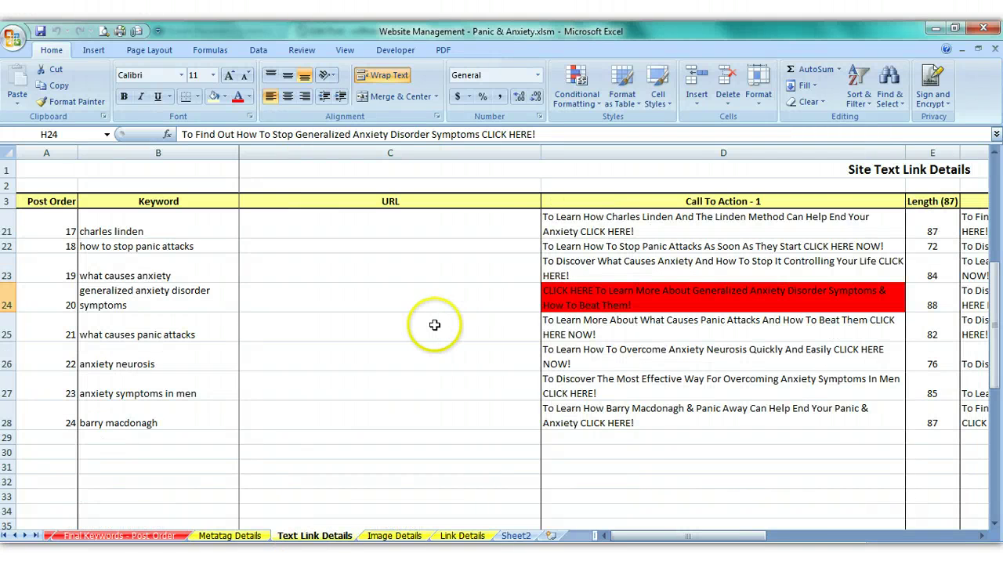
scroll(426, 312, "up", 6)
left_click(505, 259)
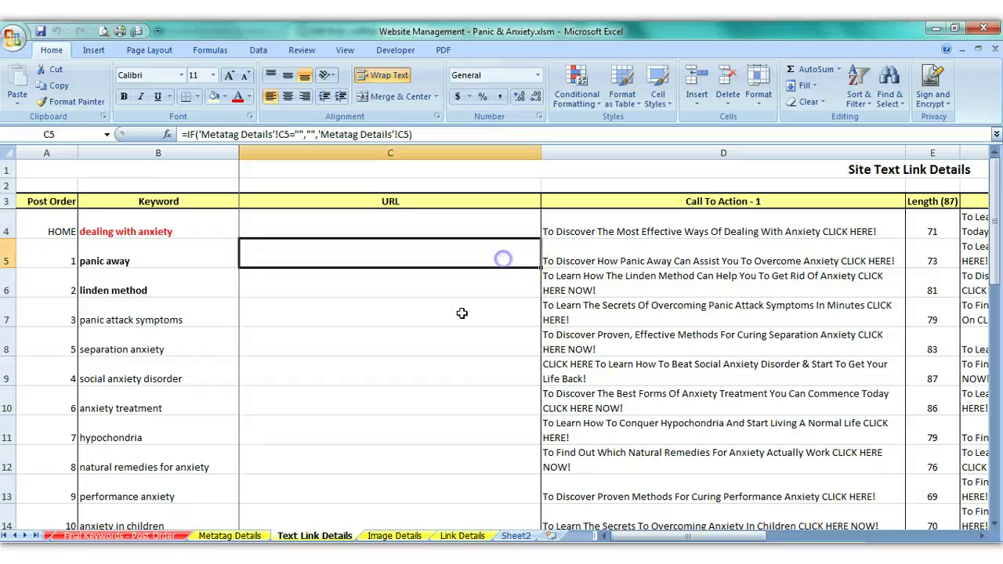
Step: Review the panic away row's two call-to-action texts and its image text
key("Right")
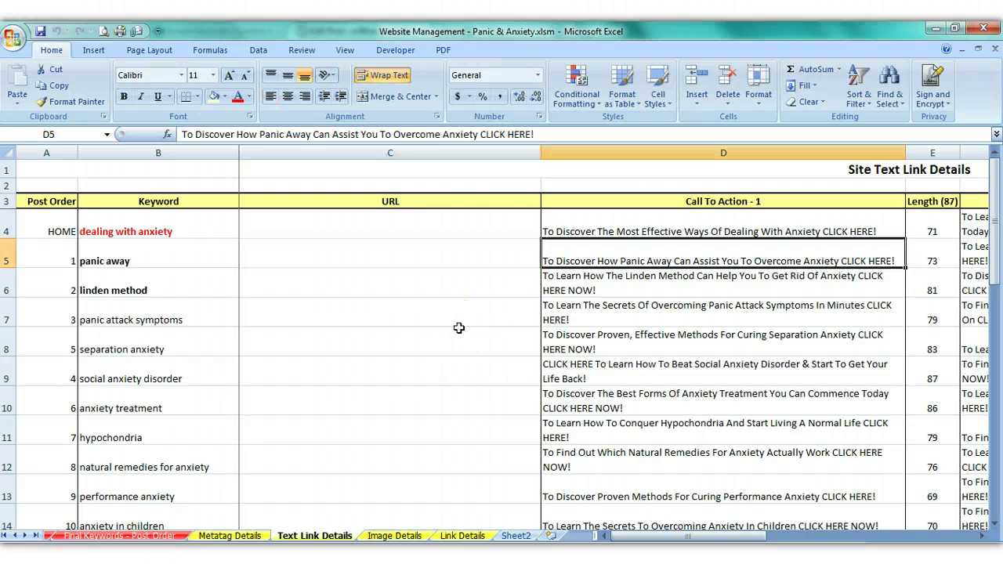
key("Right")
key("Right")
key("Right")
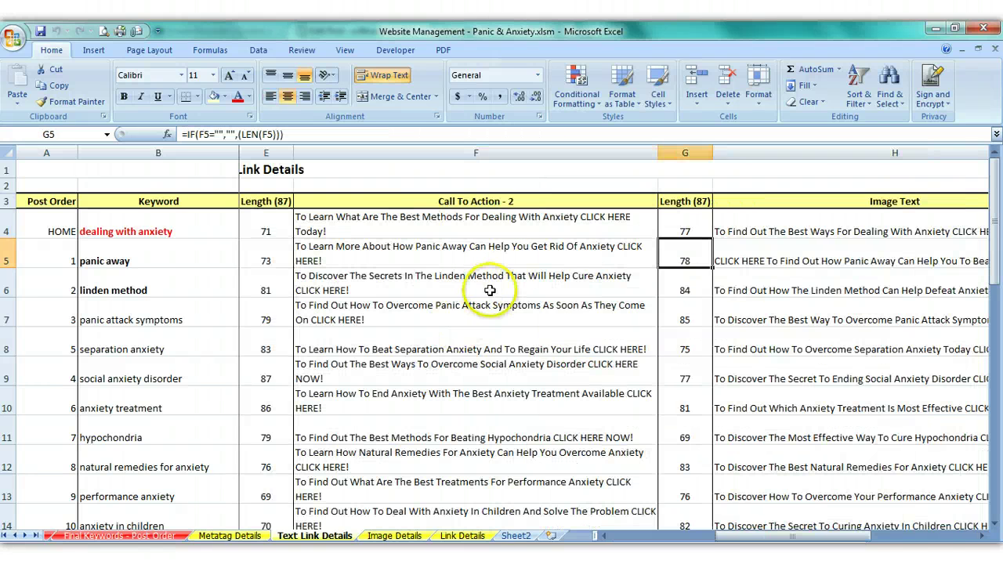
key("Right")
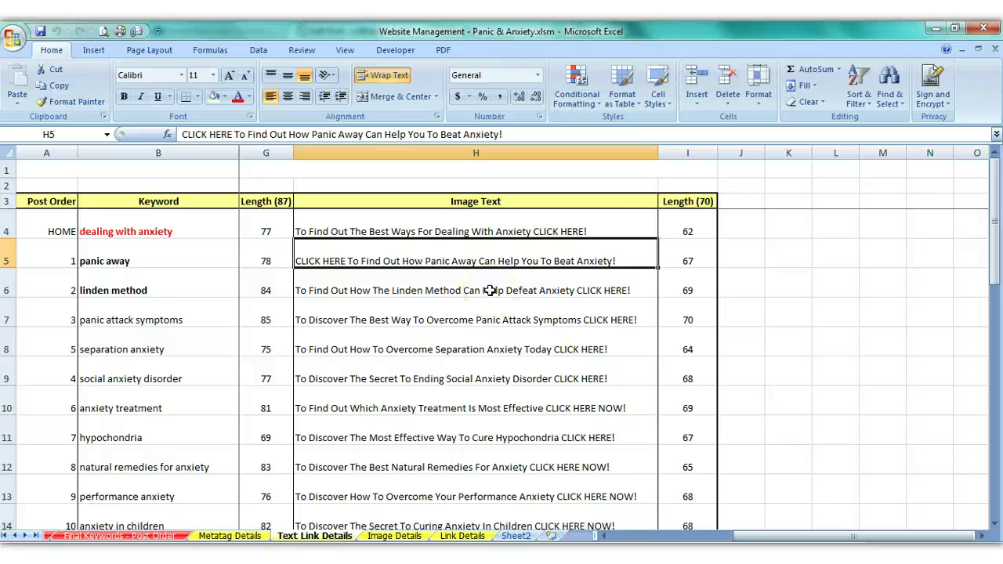
key("Left")
key("Left")
key("Left")
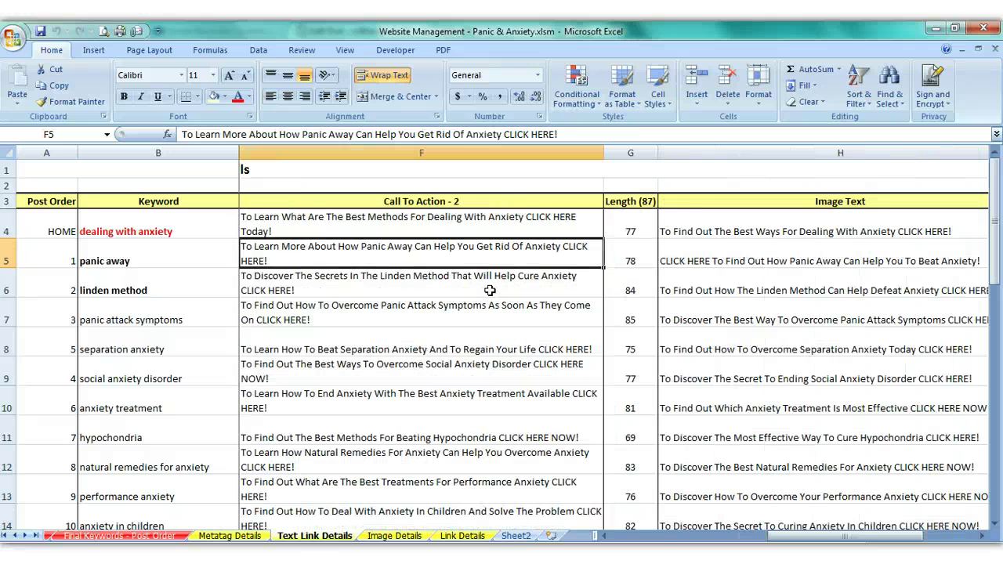
Step: Copy the panic away text from the Call To Action - 1 column
left_click(403, 260)
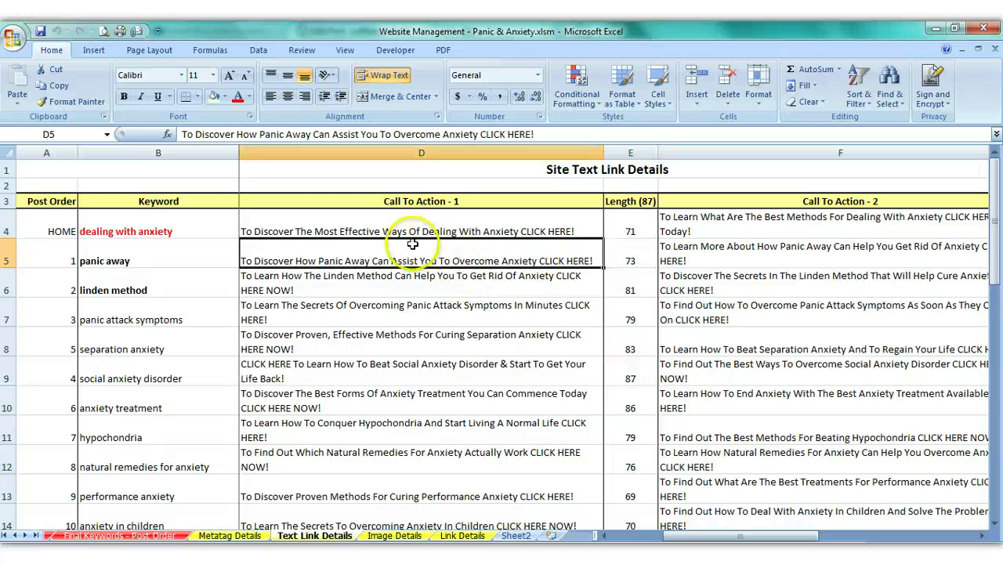
right_click(404, 258)
left_click(427, 284)
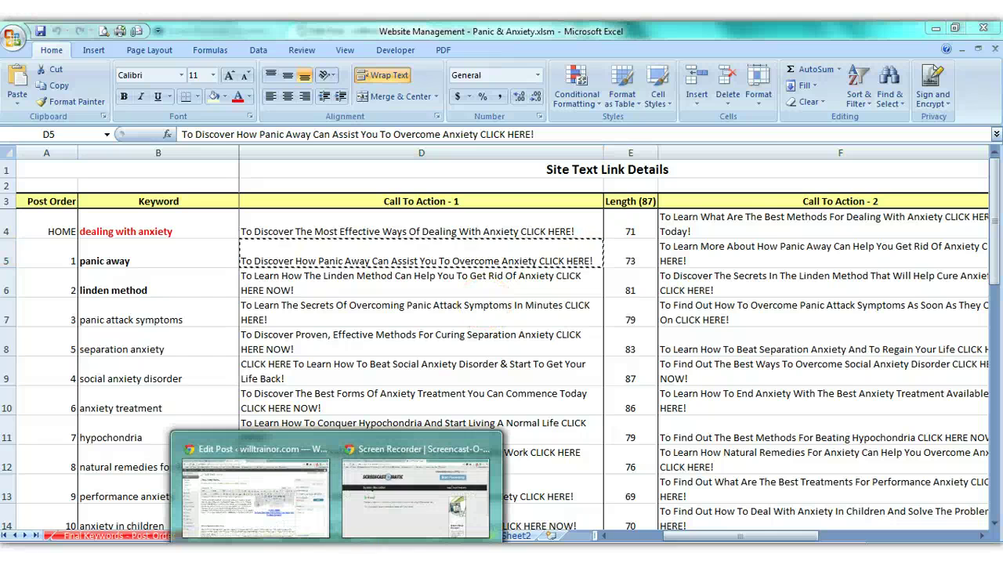
Step: Switch back to the WordPress post in Chrome and try a regular paste of the call to action above the What to Expect heading, deleting the pasted table
left_click(258, 508)
left_click(153, 421)
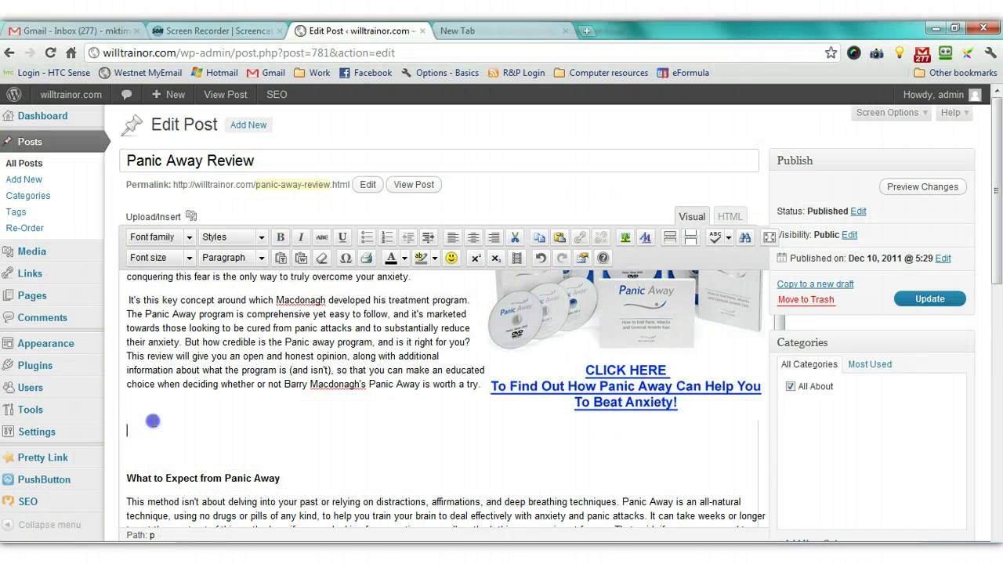
right_click(145, 426)
left_click(191, 297)
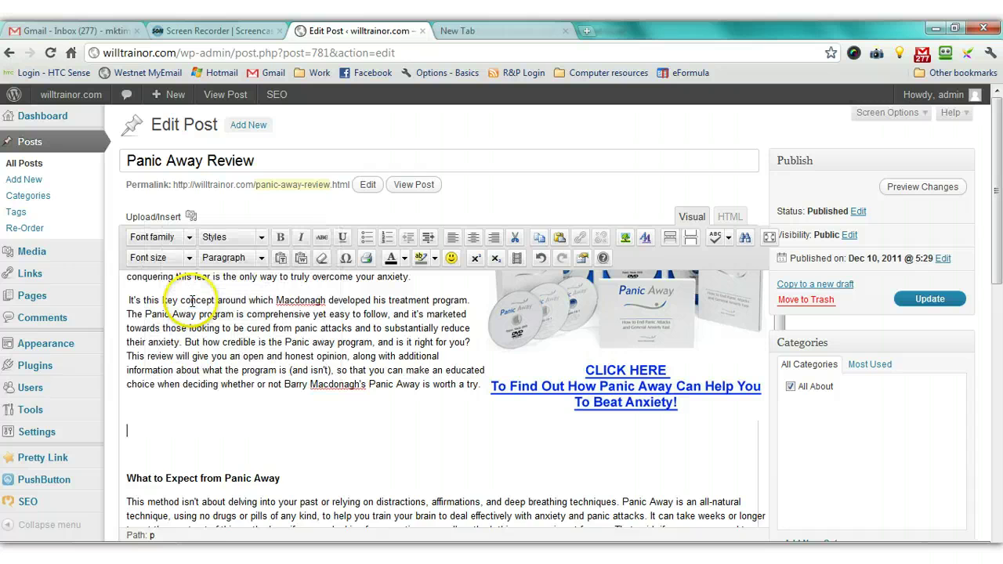
left_click_drag(470, 439, 125, 449)
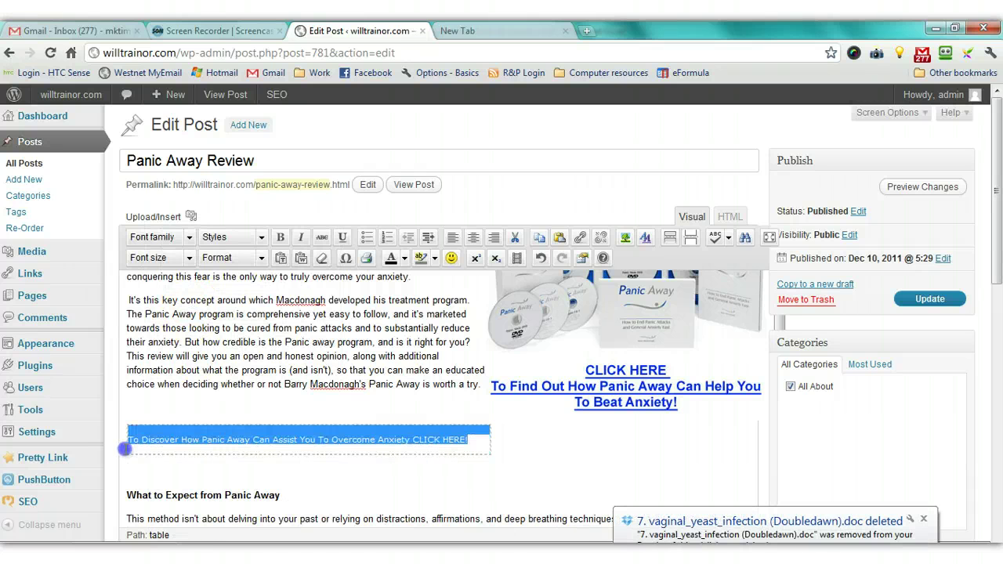
key("Delete")
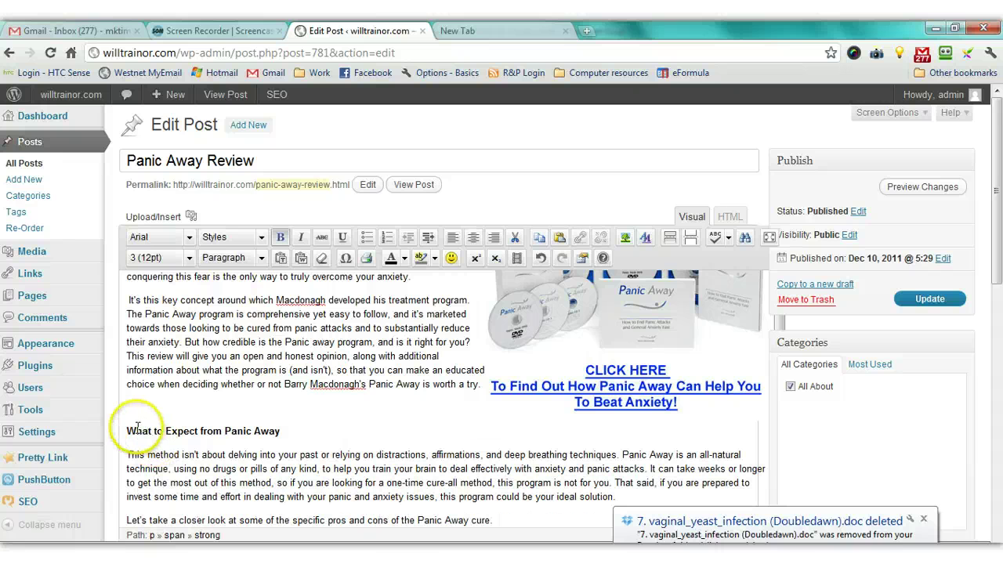
Step: Add two blank lines above the What to Expect from Panic Away heading and paste the copied call to action there as plain text
key("Return")
key("Return")
right_click(135, 430)
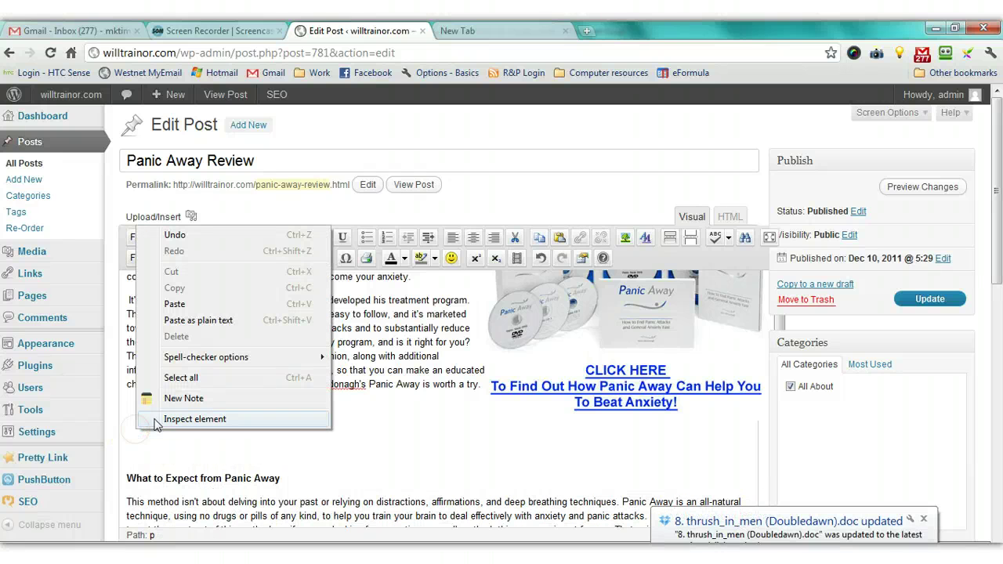
left_click(185, 320)
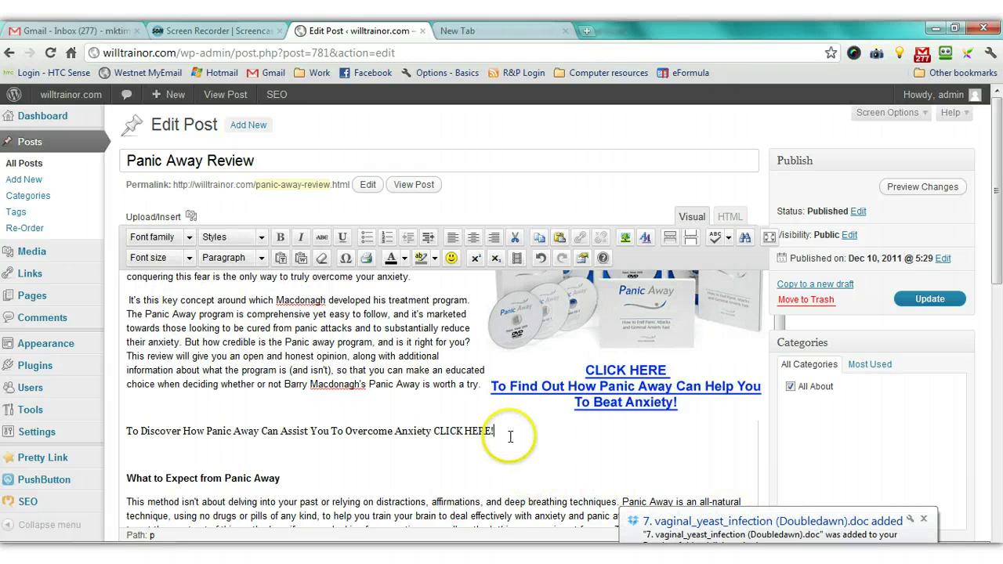
Step: Format the call-to-action line above the What to Expect heading as Arial, size 5 (18pt), blue text, and centre it
left_click_drag(508, 431, 112, 431)
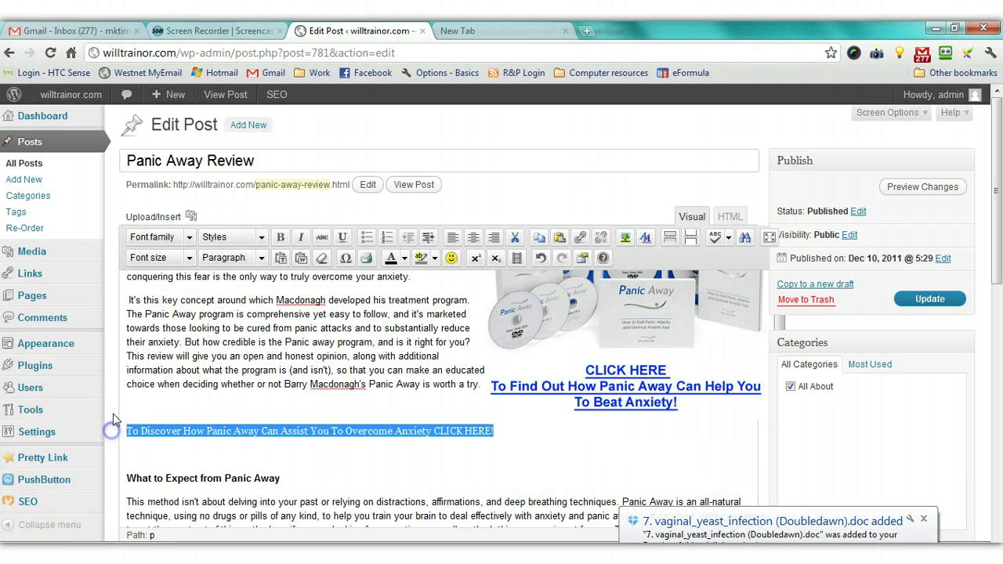
left_click(188, 237)
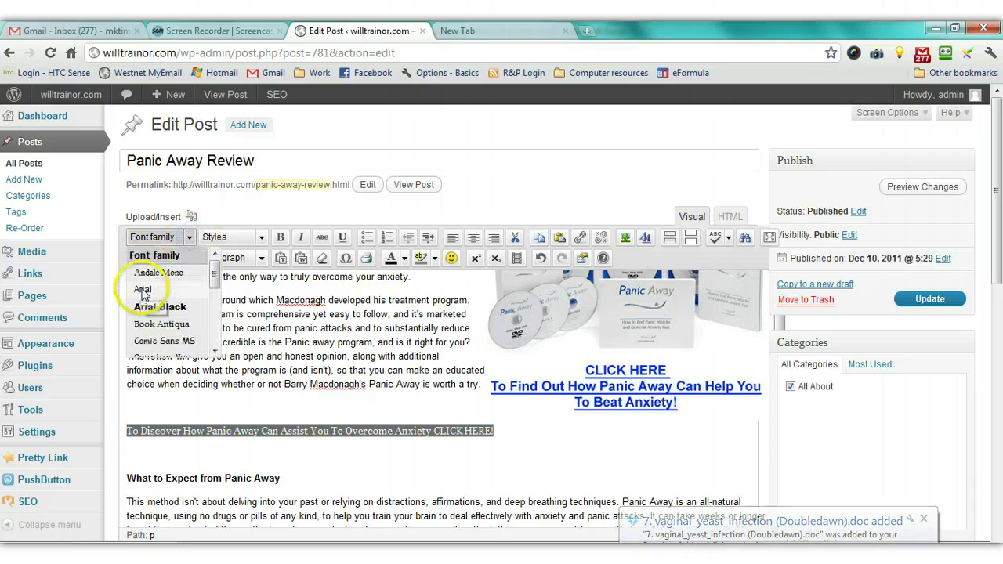
left_click(142, 293)
left_click(161, 257)
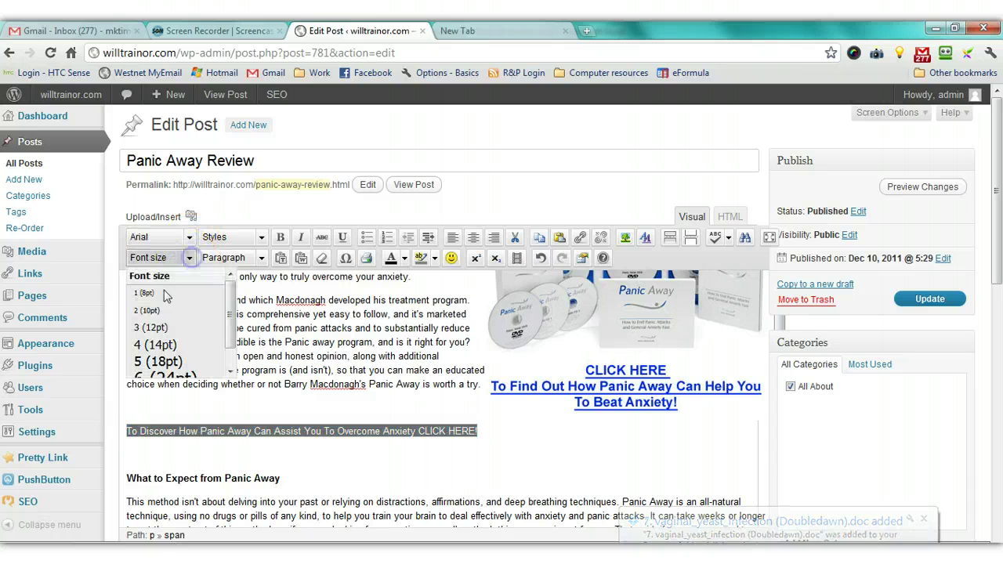
left_click(161, 362)
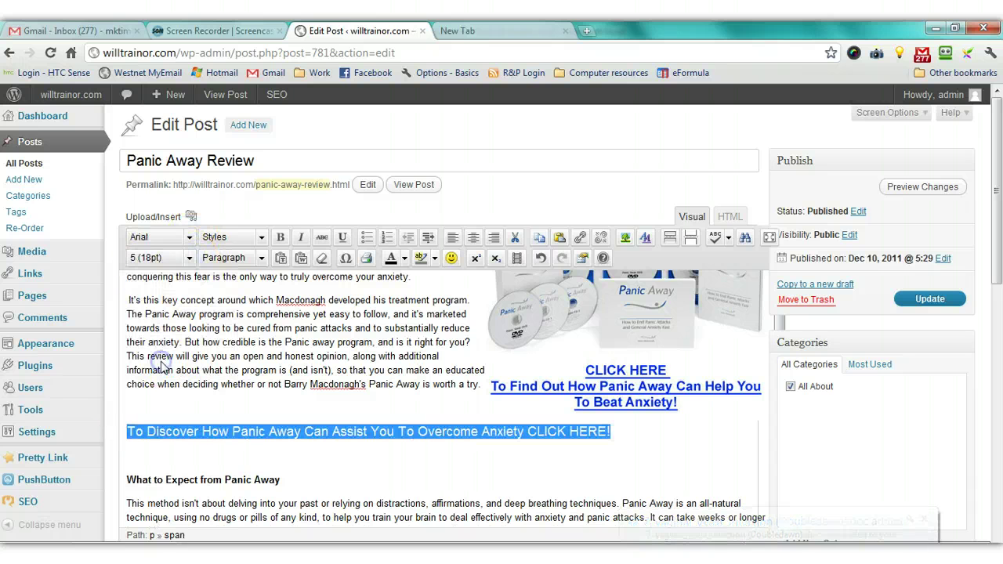
left_click(405, 259)
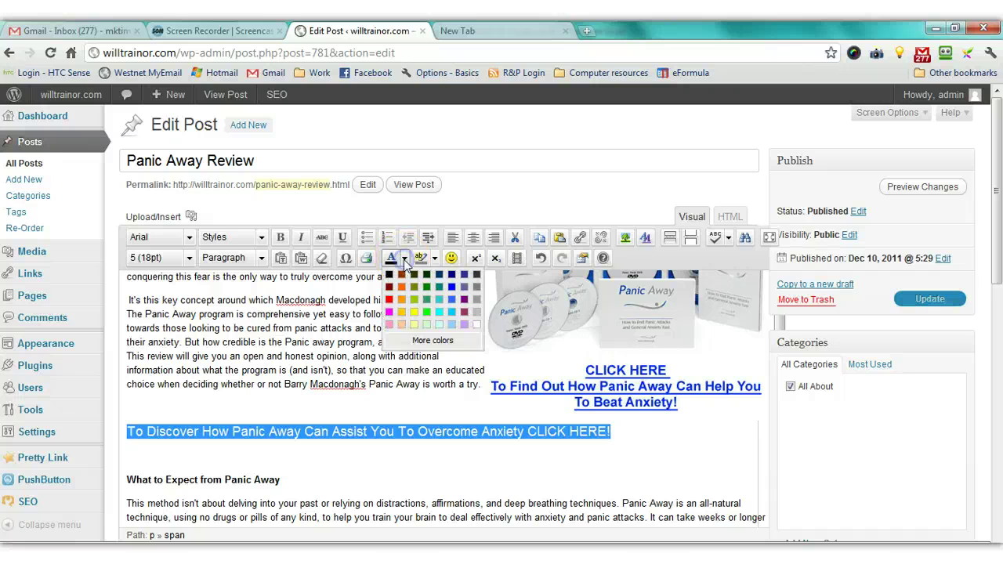
left_click(453, 290)
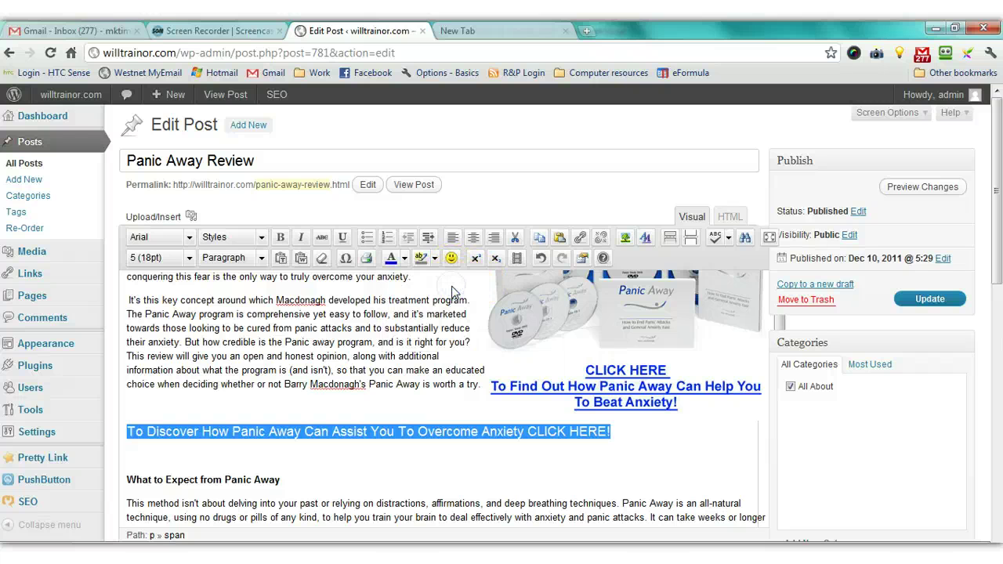
left_click(474, 238)
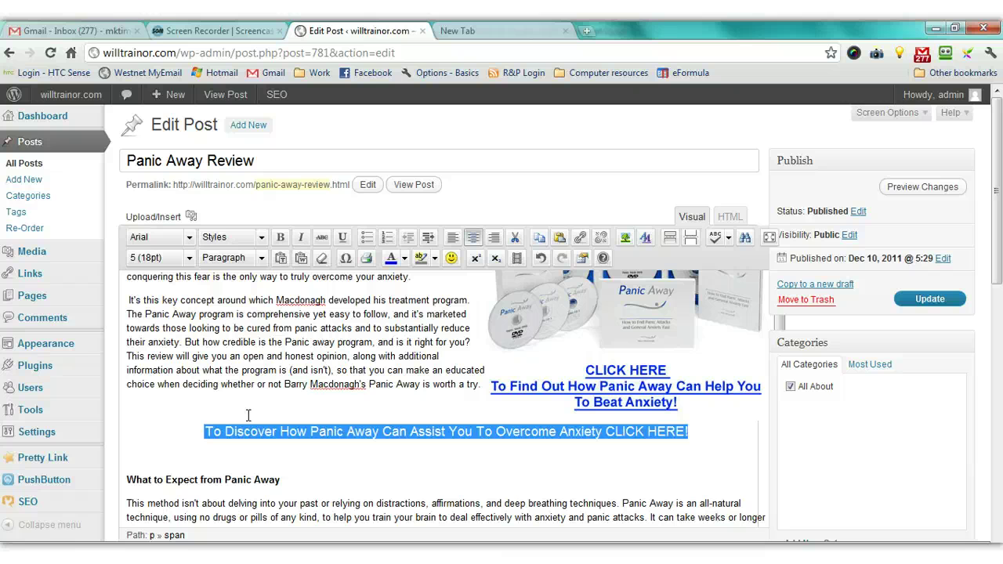
left_click(270, 456)
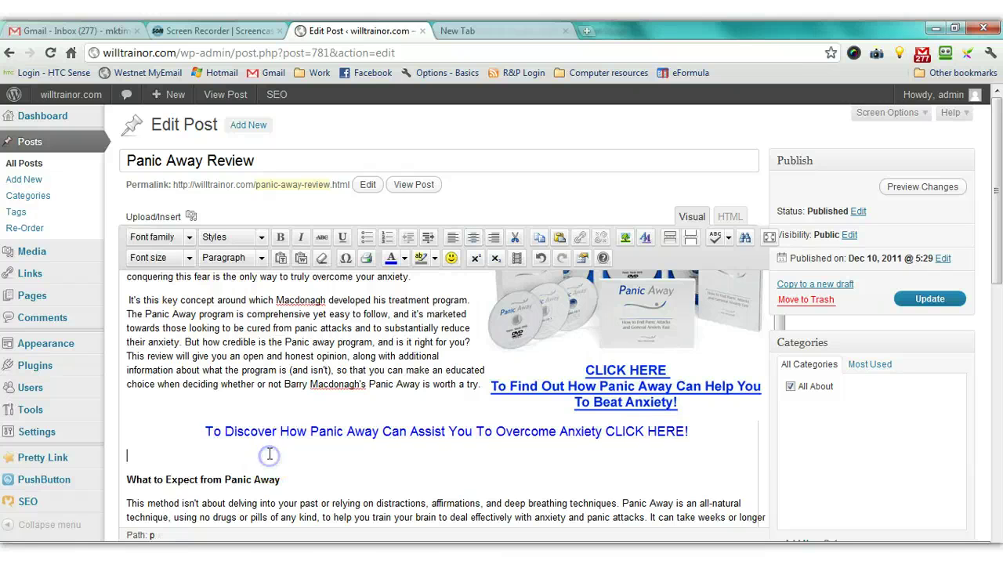
key("Up")
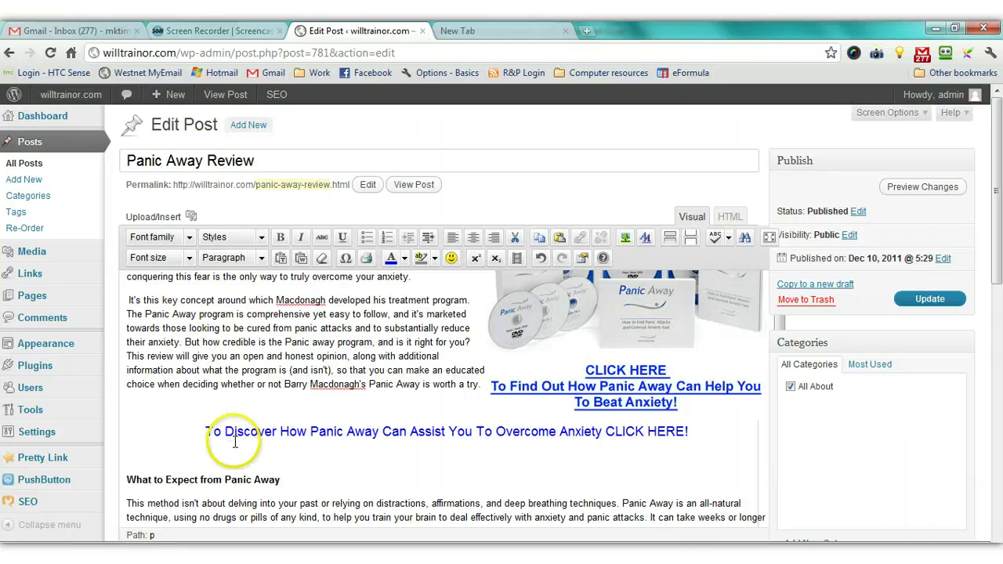
Step: Try to view the live post, close that page and update the post to save its changes
left_click(410, 186)
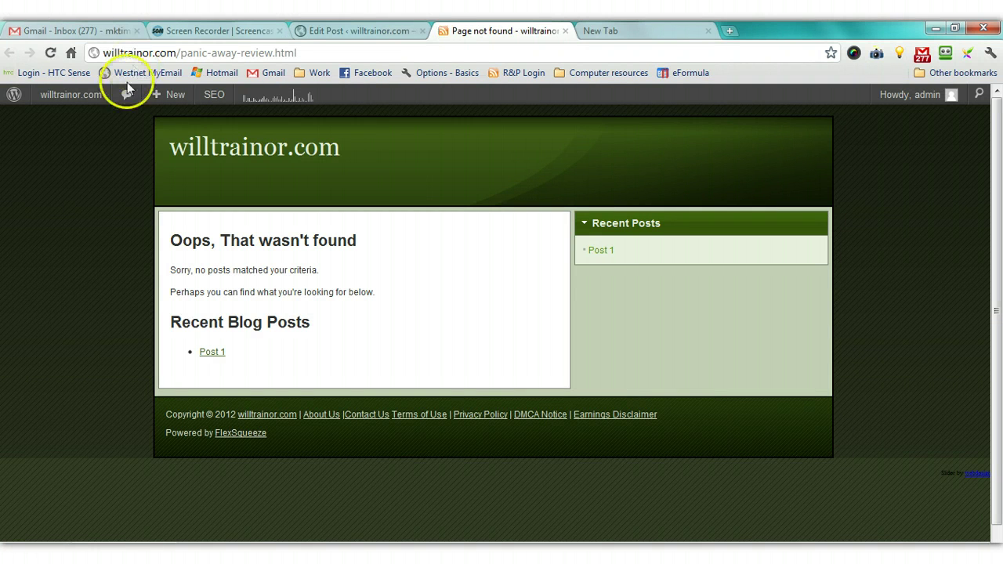
left_click(556, 31)
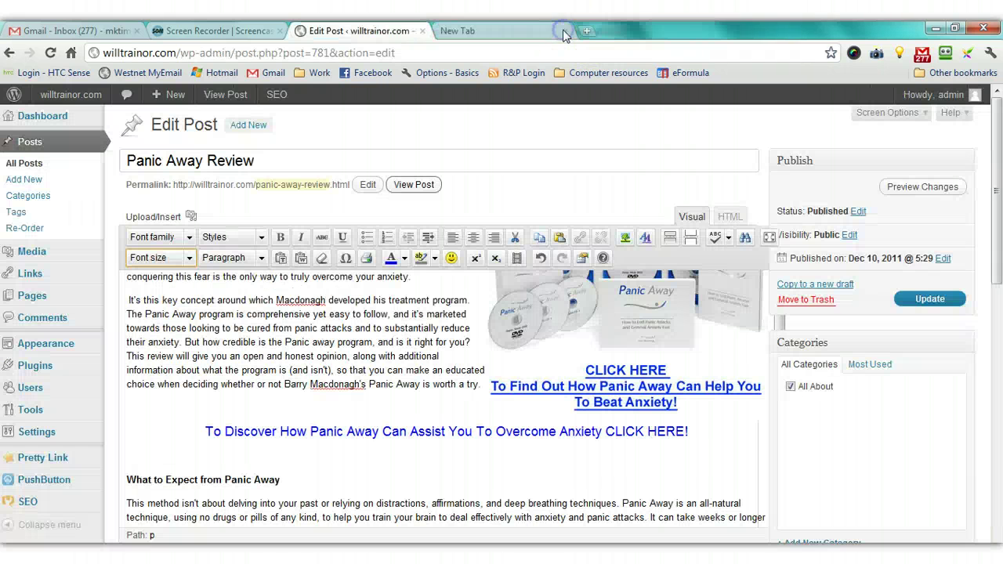
left_click(925, 302)
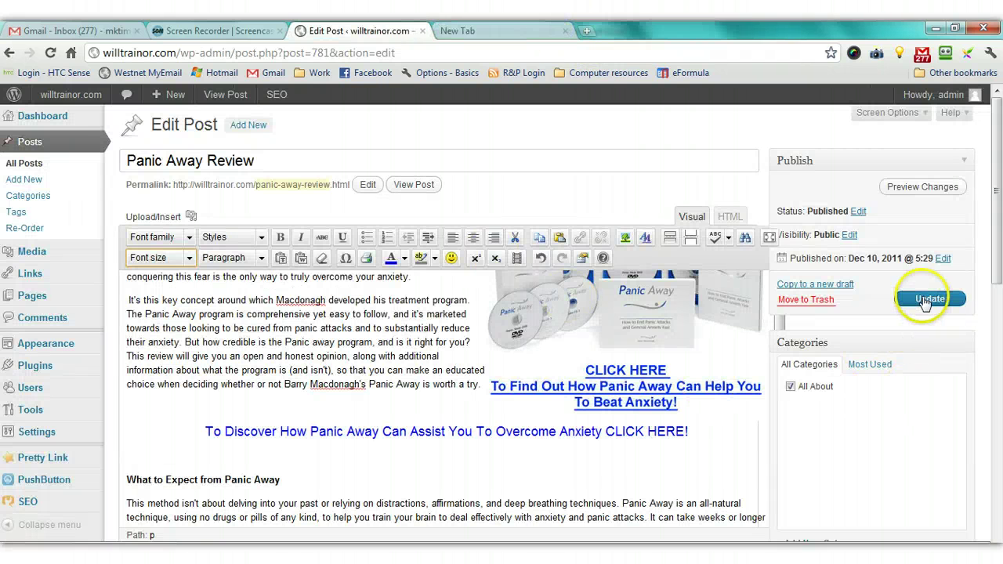
left_click(940, 301)
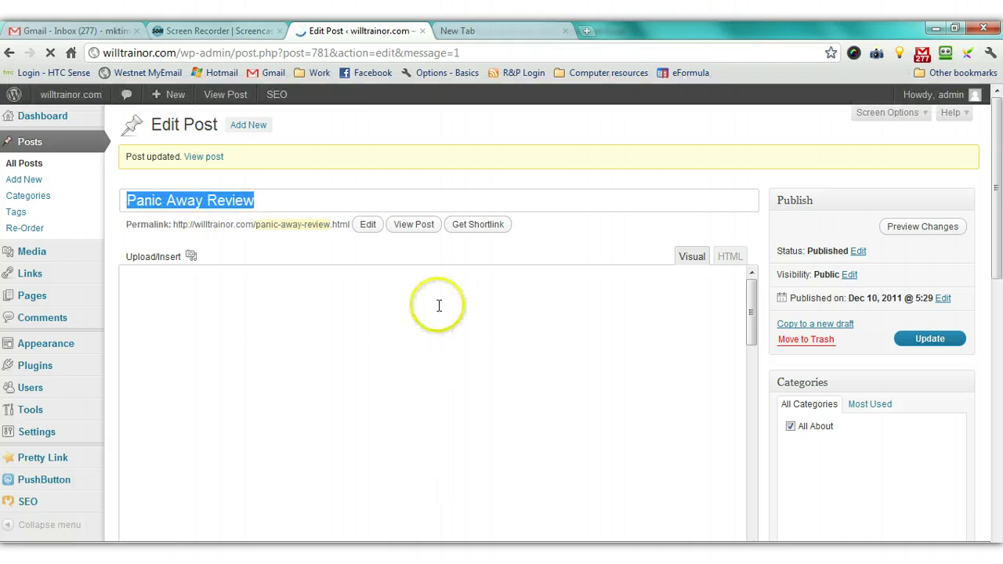
Step: View the published Panic Away Review page and check the layout of its image, introduction and call to action
left_click(407, 227)
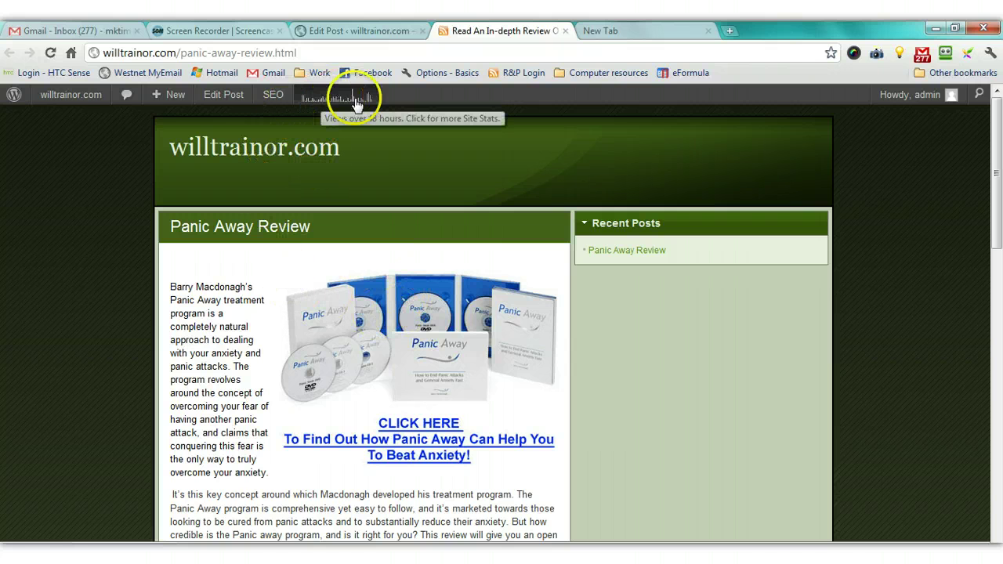
mouse_move(63, 94)
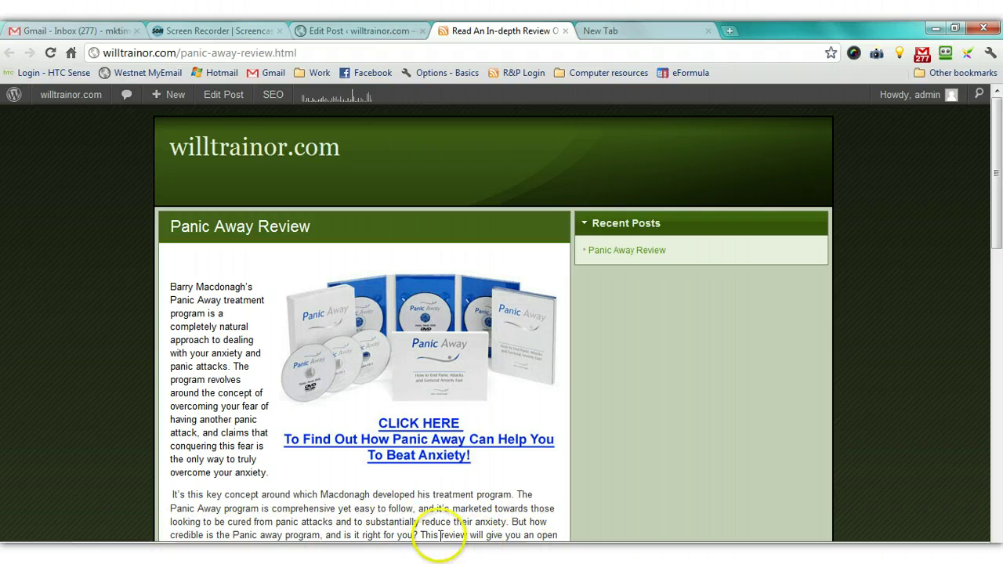
scroll(392, 533, "down", 1)
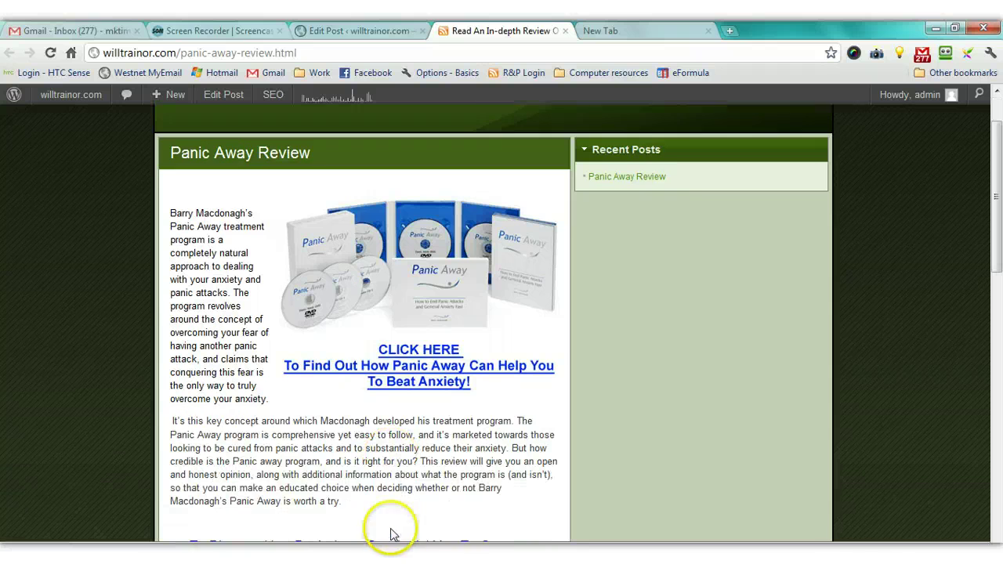
scroll(364, 510, "down", 1)
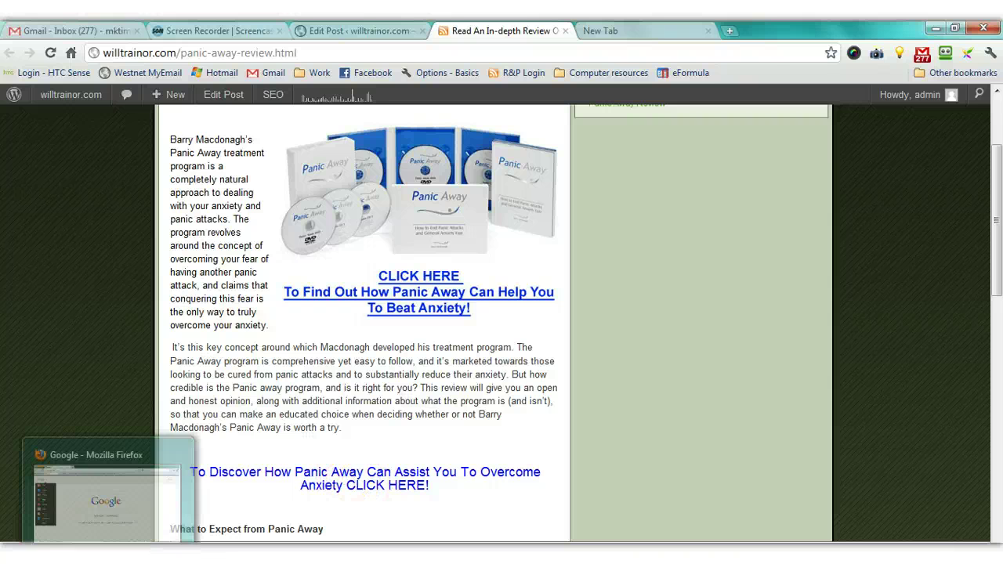
Step: Copy the published review's web address and open it in Firefox to see the page as a visitor
left_click(313, 52)
key("ctrl+c")
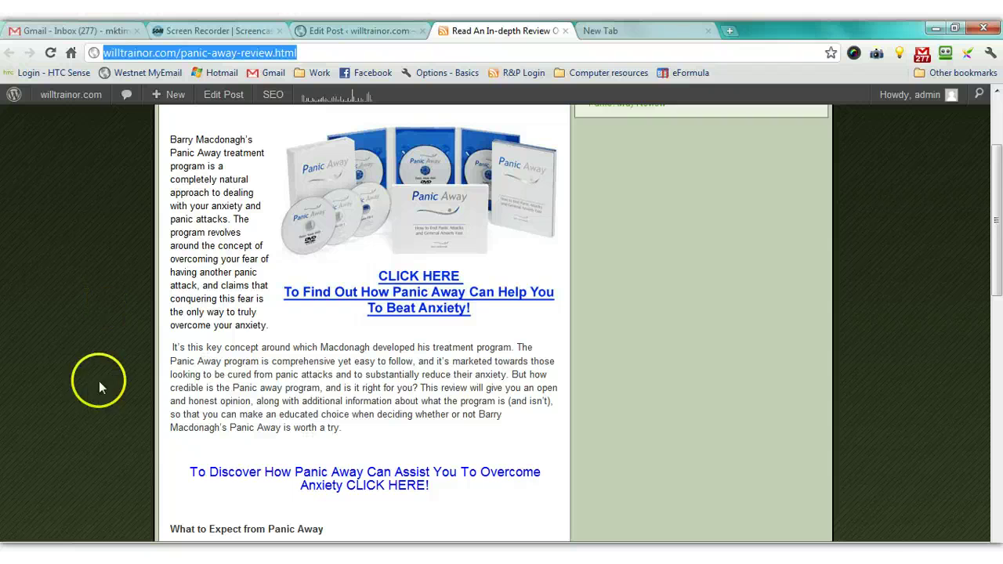
key("alt+Tab")
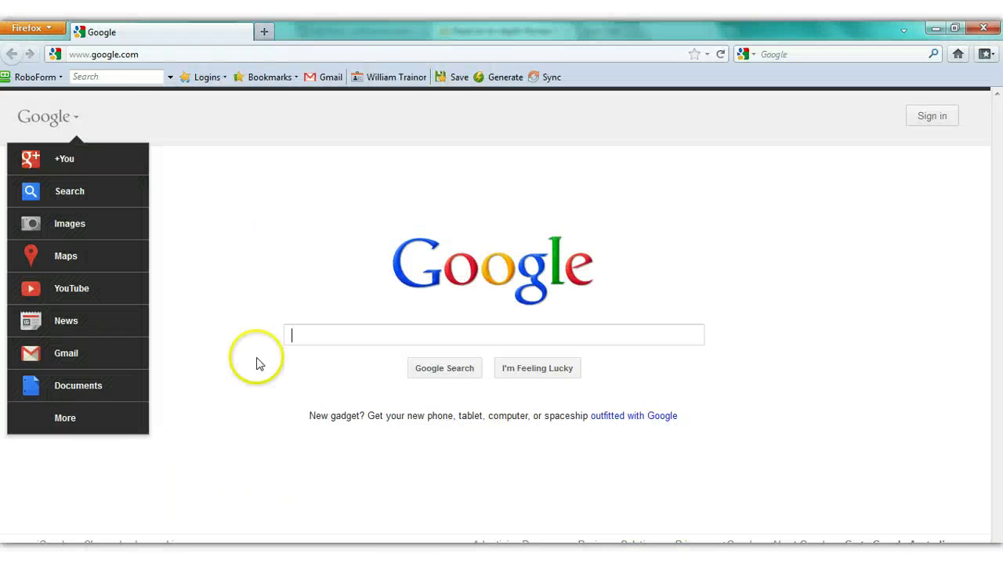
left_click(180, 50)
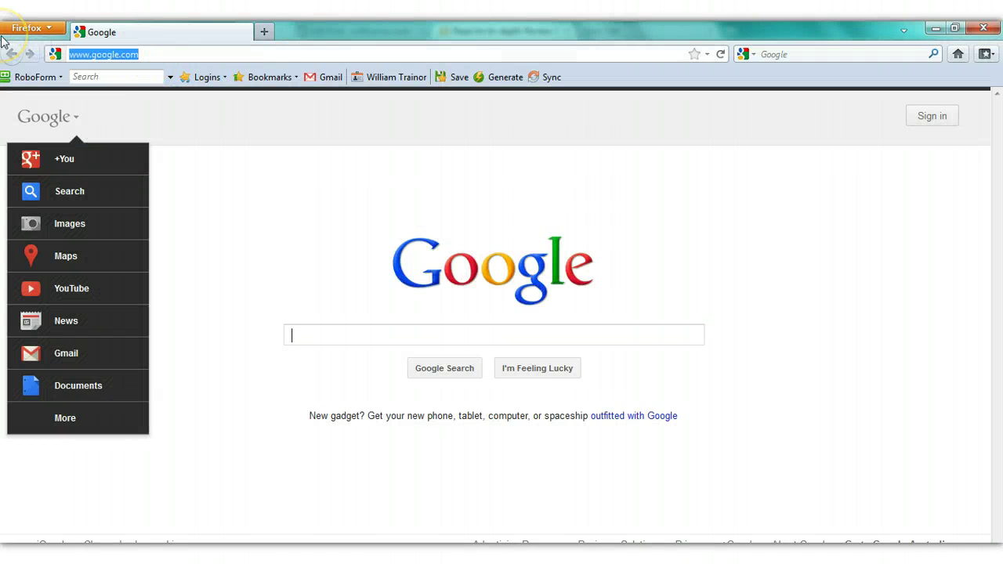
key("ctrl+v")
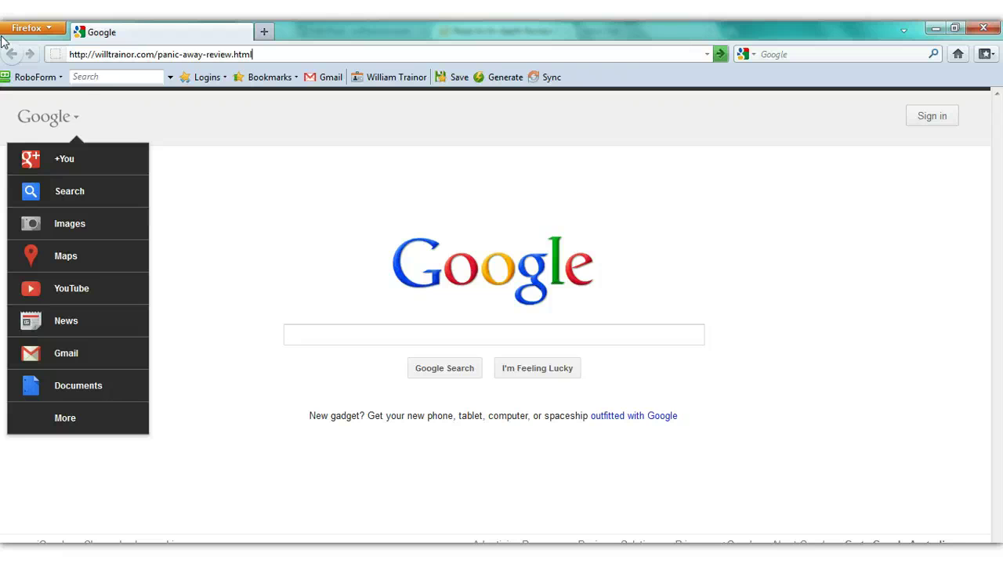
key("Return")
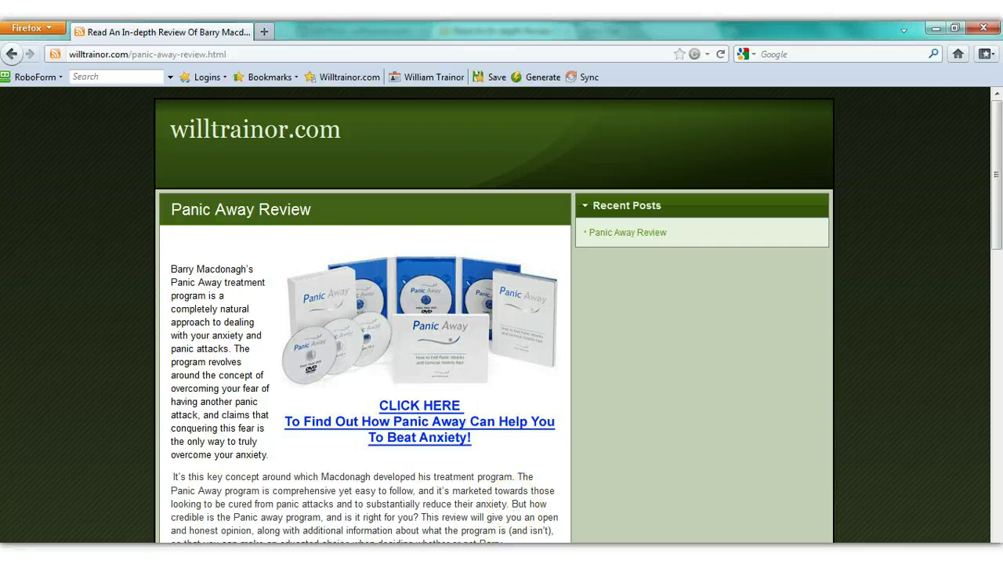
Step: Switch back to Chrome, reopen the post for editing and split the second paragraph before "But how credible", leaving a blank line between the parts
left_click(336, 551)
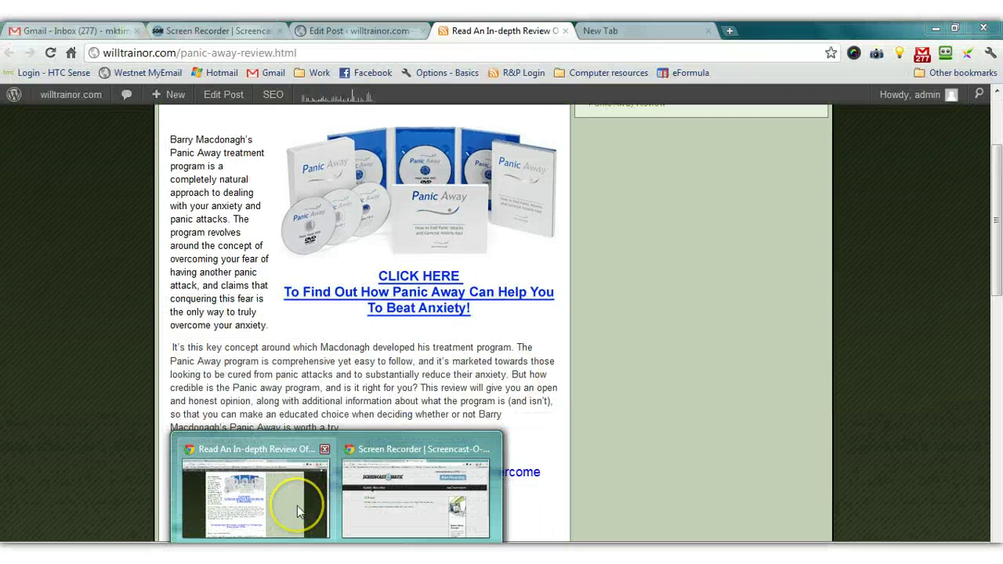
left_click(297, 505)
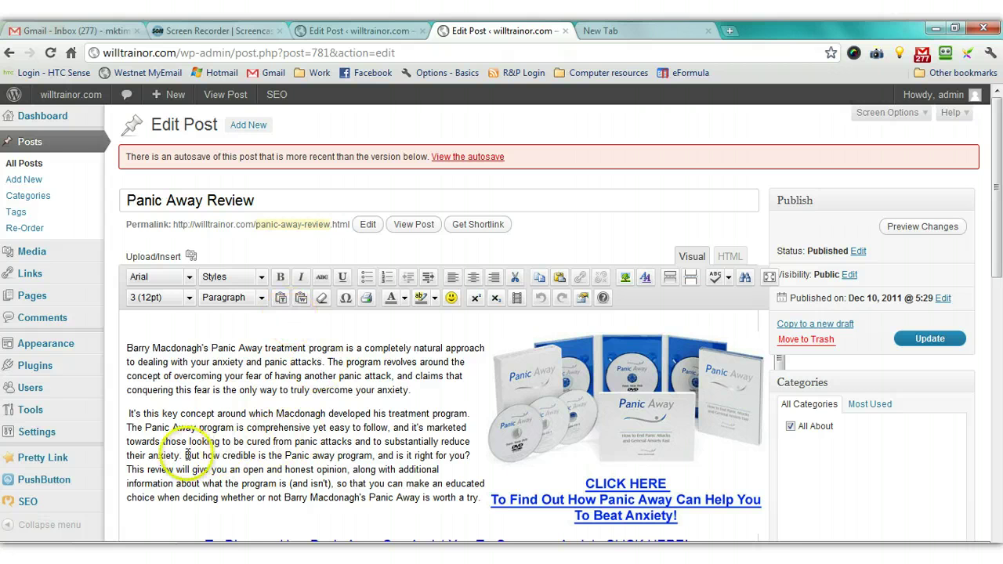
left_click(186, 455)
key("Return")
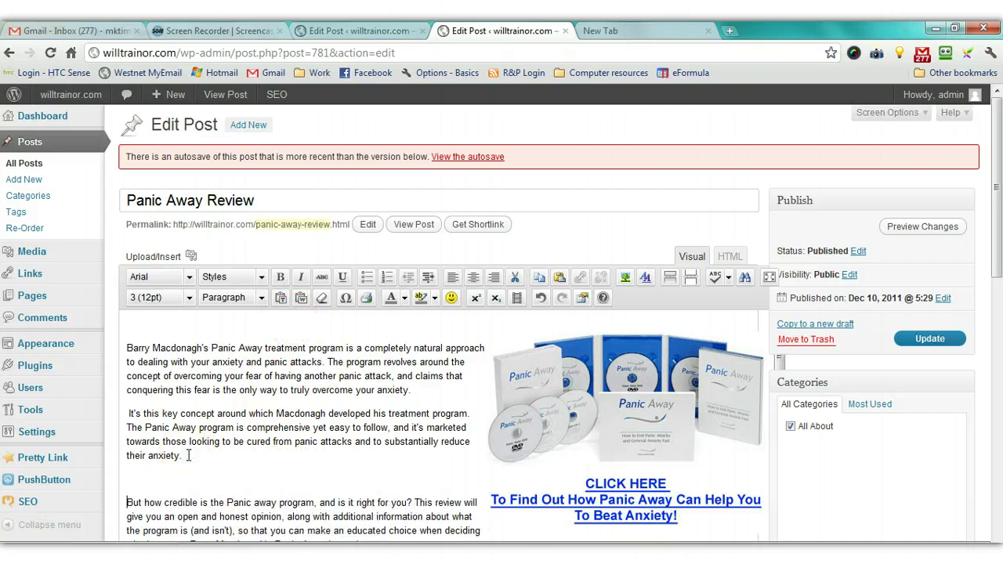
Step: Move the call-to-action text as plain text from above the What to Expect heading to the blank line before "But how credible"
scroll(196, 437, "down", 3)
left_click(196, 437)
left_click_drag(206, 445, 609, 445)
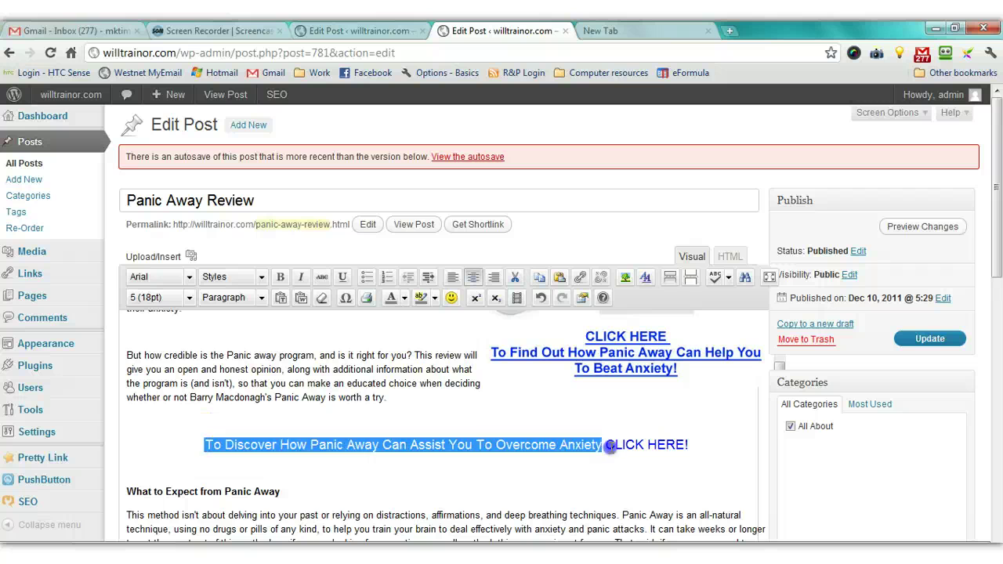
key("Delete")
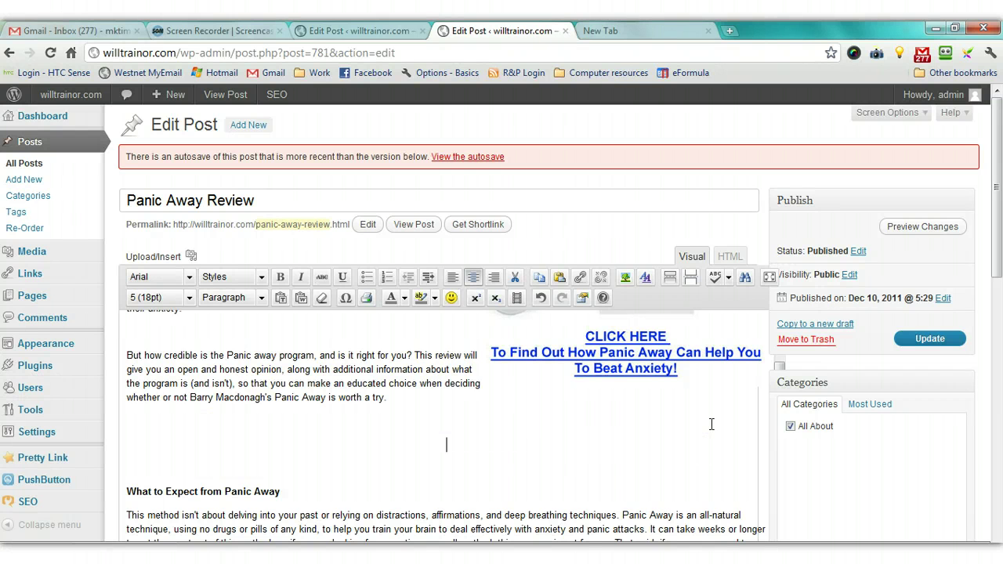
scroll(204, 415, "up", 3)
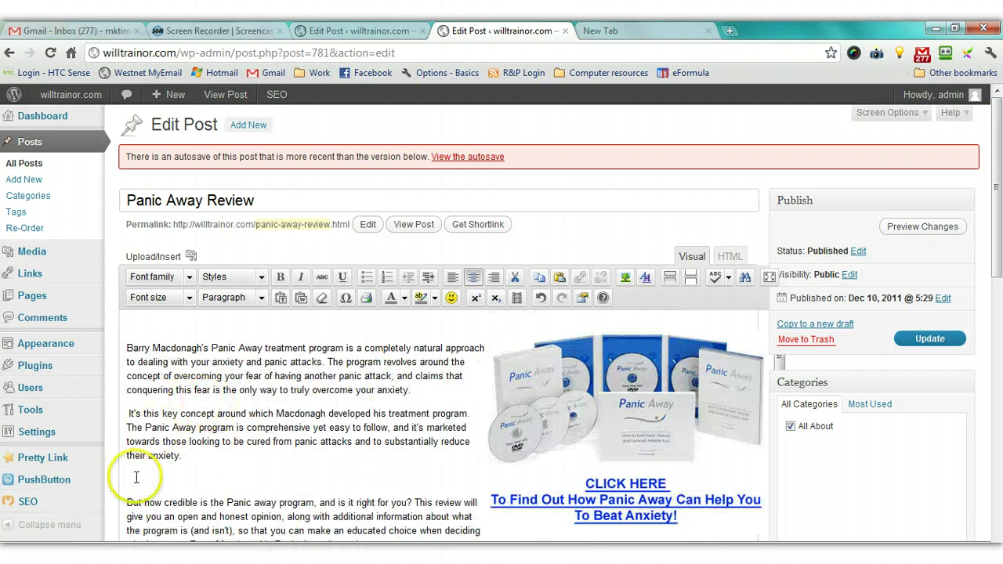
left_click(130, 479)
type("To Discover How Panic Away Can Assist You To Overcome Anxiety CLICK HERE!")
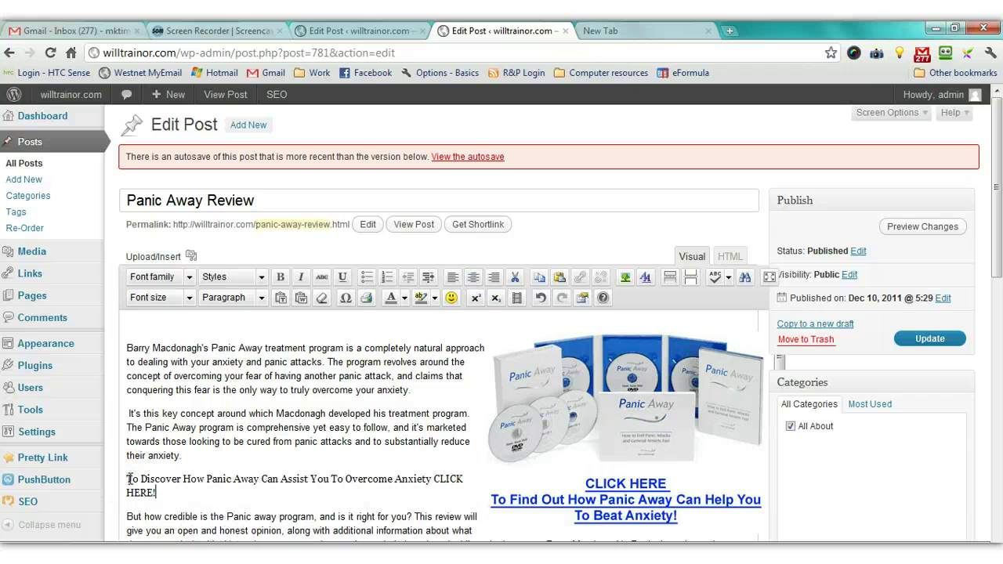
Step: Format the call to action between the split introduction paragraphs as Arial, size 5 (18pt), blue text, and centre it
triple_click(127, 482)
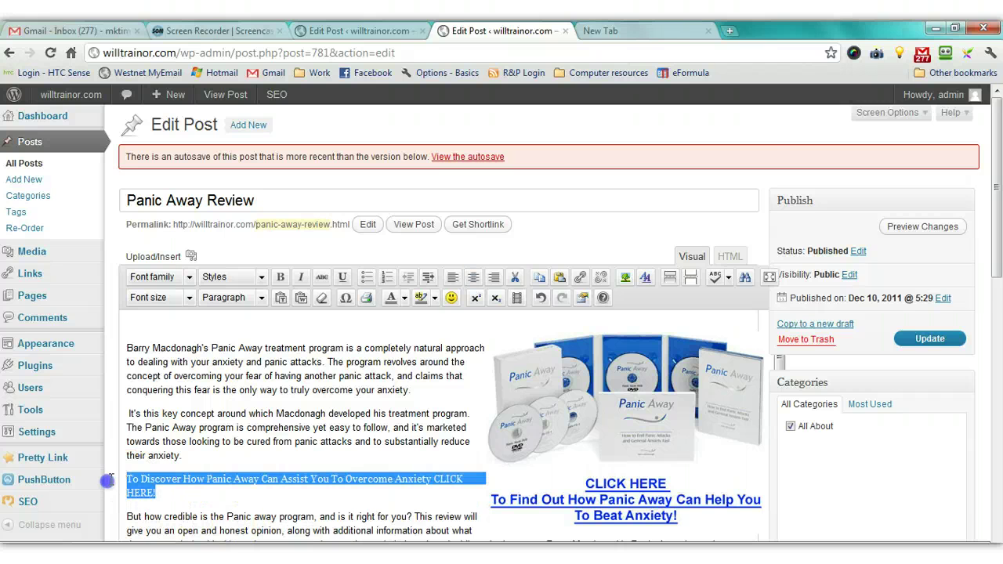
left_click(187, 276)
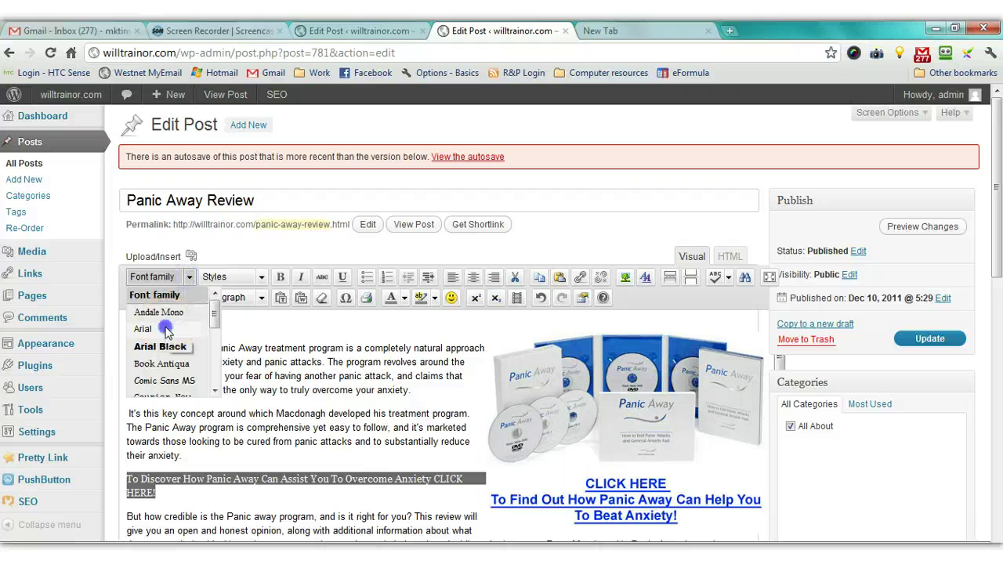
left_click(142, 329)
left_click(187, 296)
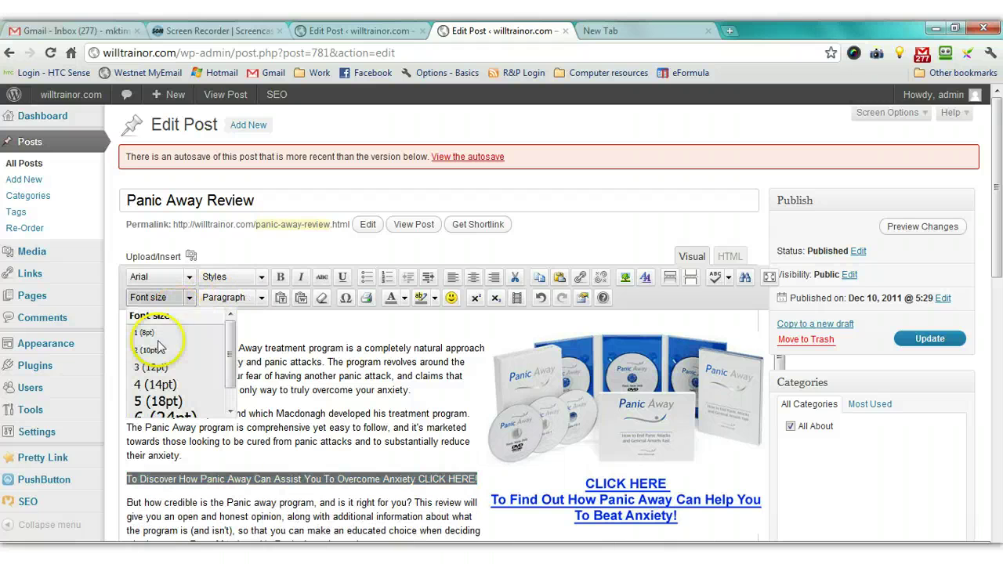
left_click(159, 400)
left_click(402, 300)
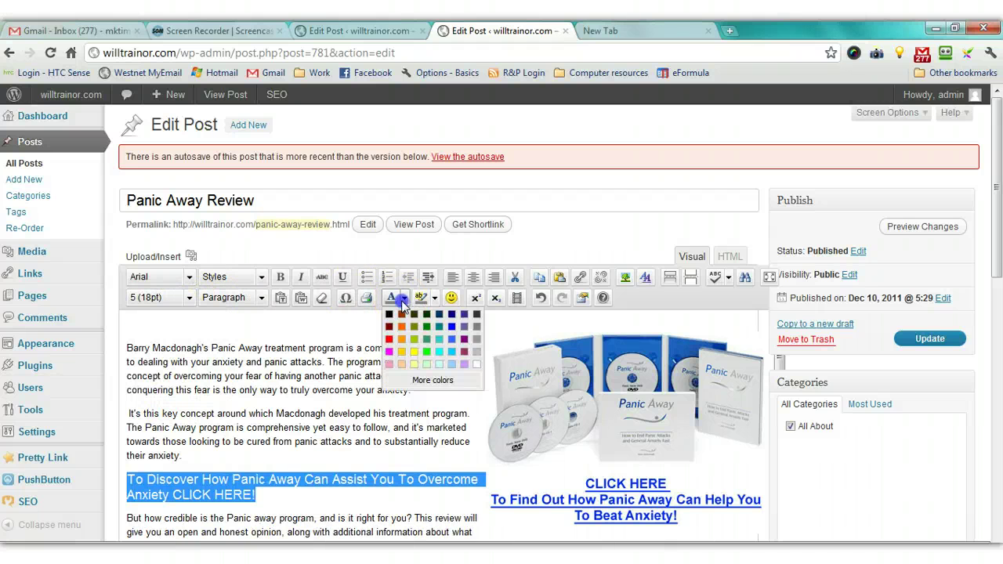
left_click(451, 328)
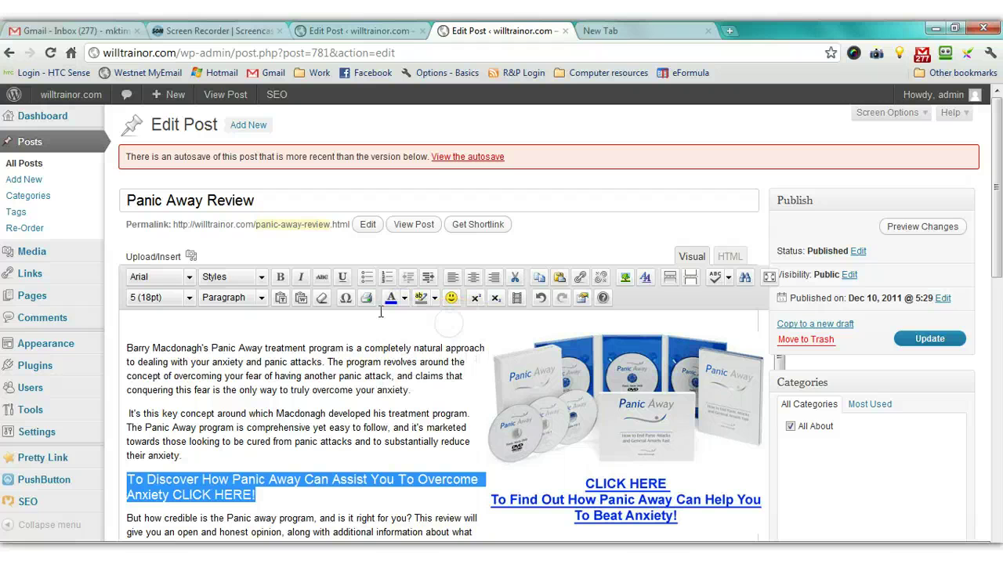
left_click(474, 277)
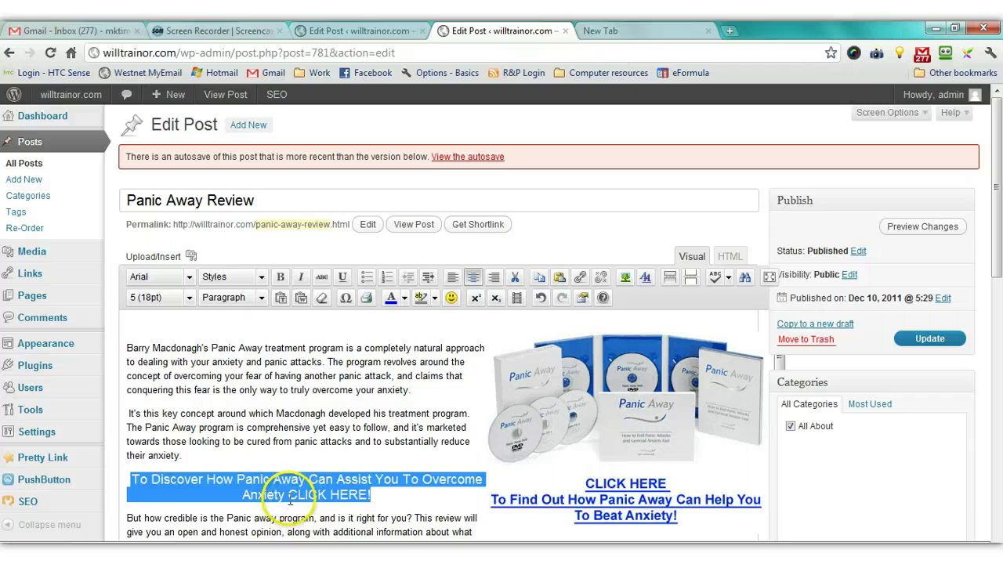
Step: Delete the surplus blank lines above the "What to Expect from Panic Away" heading
scroll(255, 488, "down", 2)
scroll(245, 483, "down", 2)
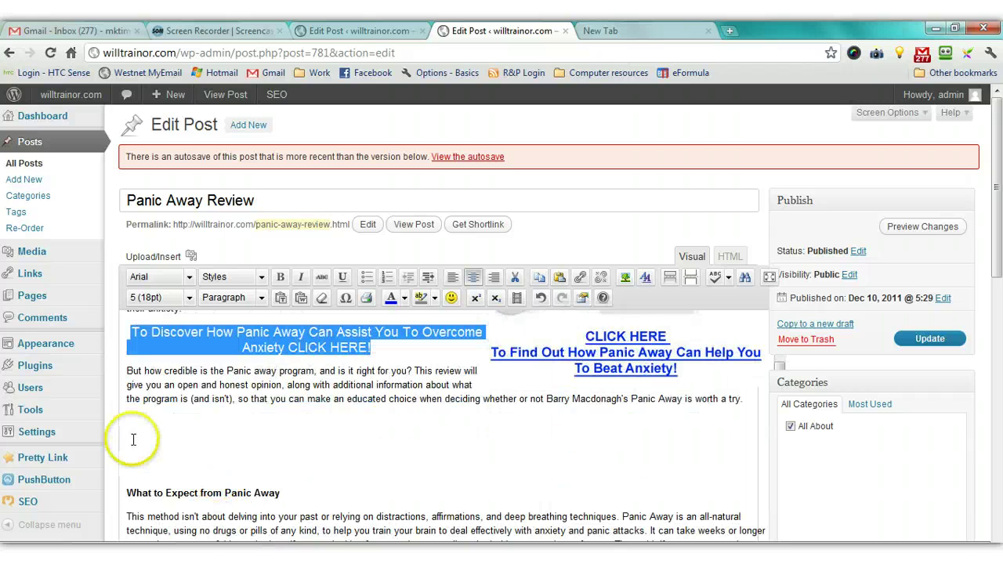
left_click(133, 428)
key("BackSpace")
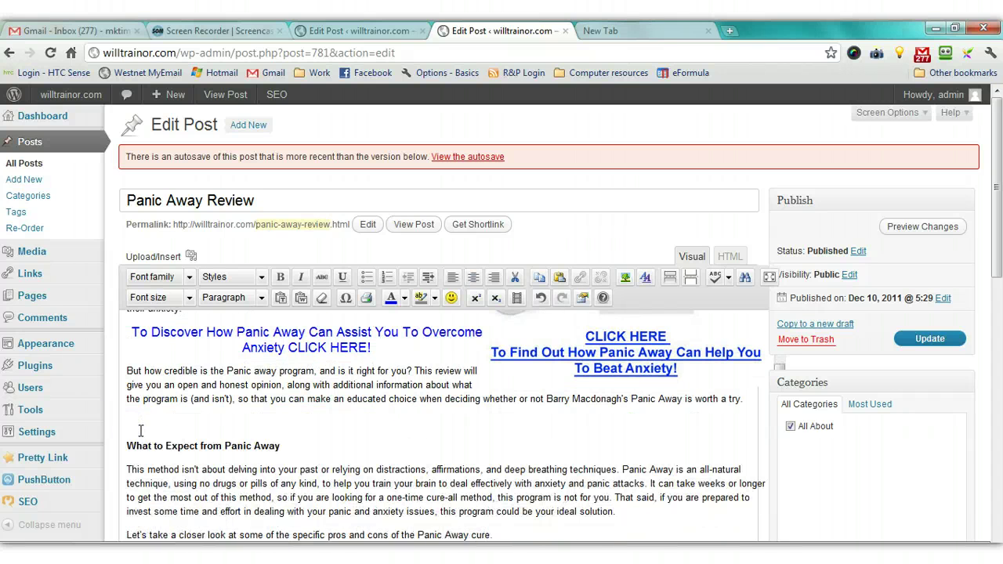
left_click(136, 428)
key("BackSpace")
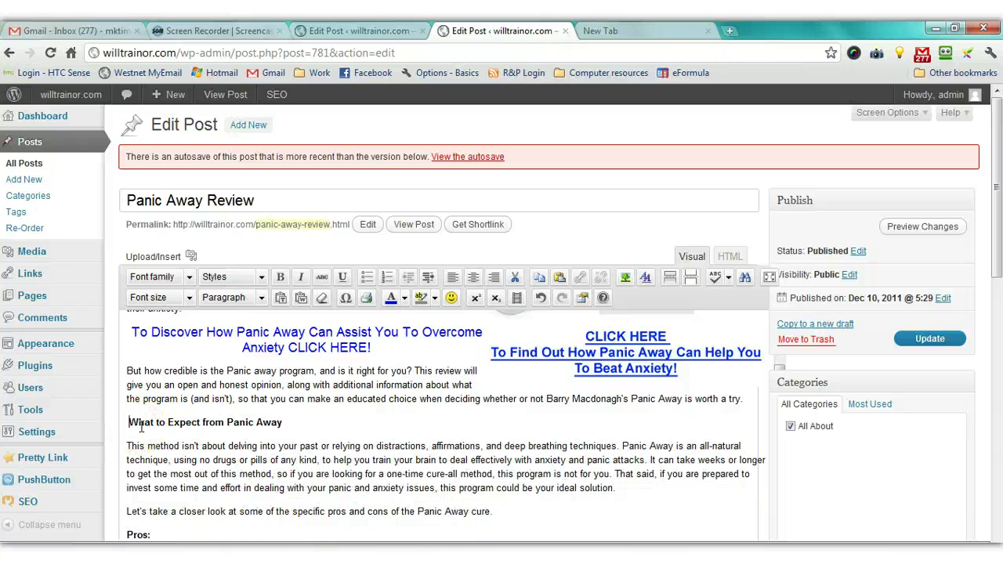
key("BackSpace")
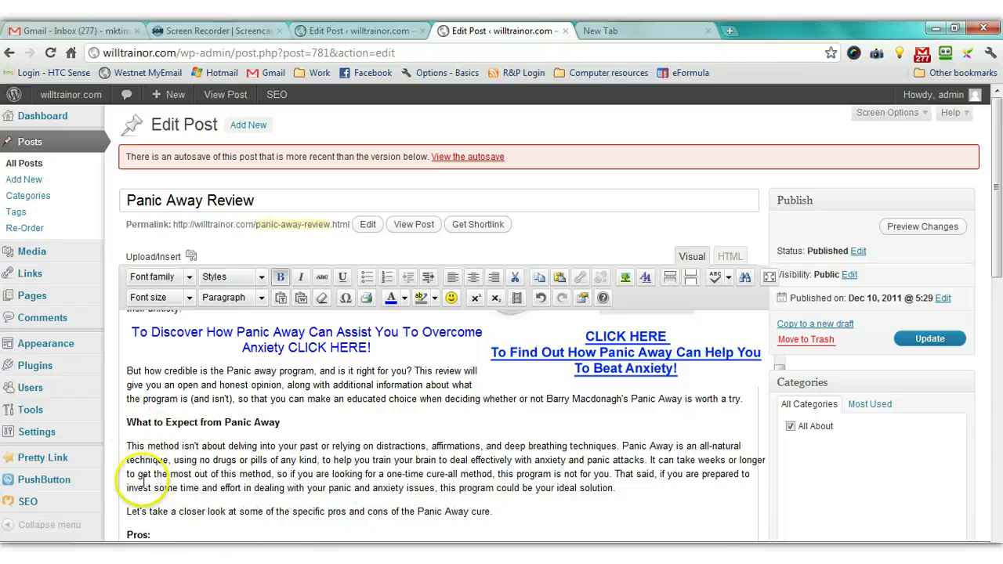
Step: Update the post, then switch to Firefox and reload the published review page
scroll(143, 482, "down", 10)
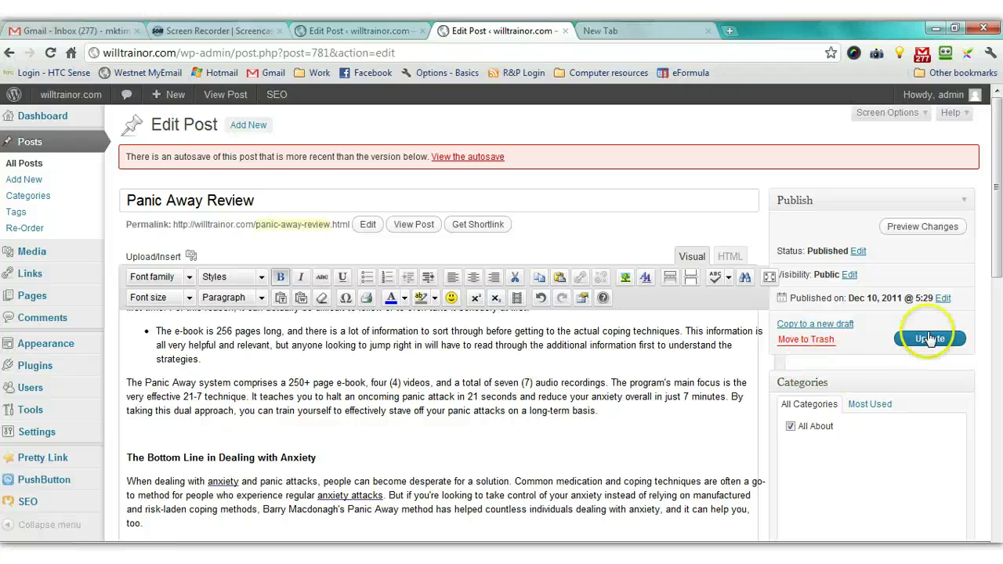
left_click(930, 339)
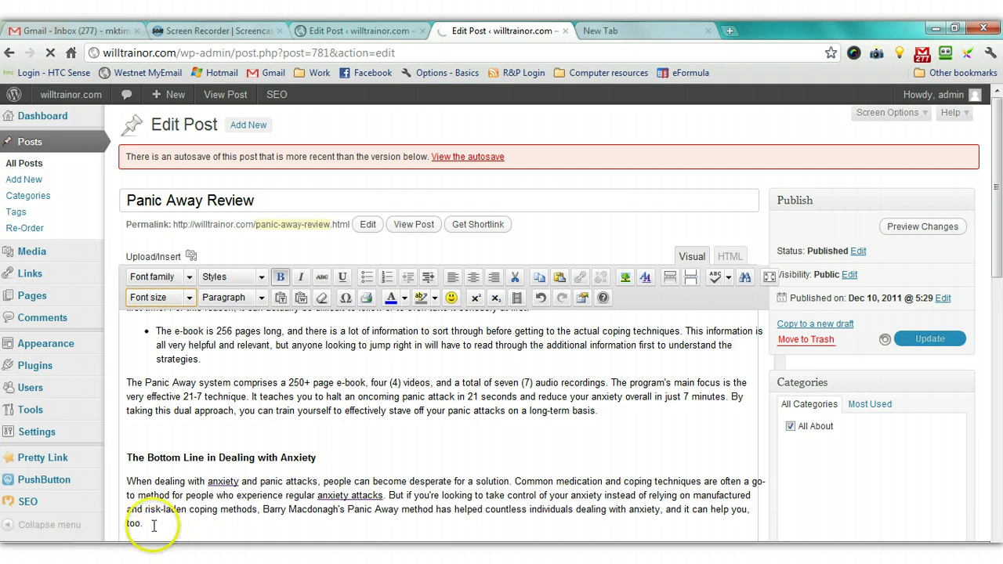
type("If you're looking for a way to finally free yourself from the fear of having another panic attack, and if you're willing to put in the time and effort it will take to manage your fear, Barry Macdonagh's natural and effective methods in the Panic Away program will help you gain control over your anxiety and the control it has on your life.")
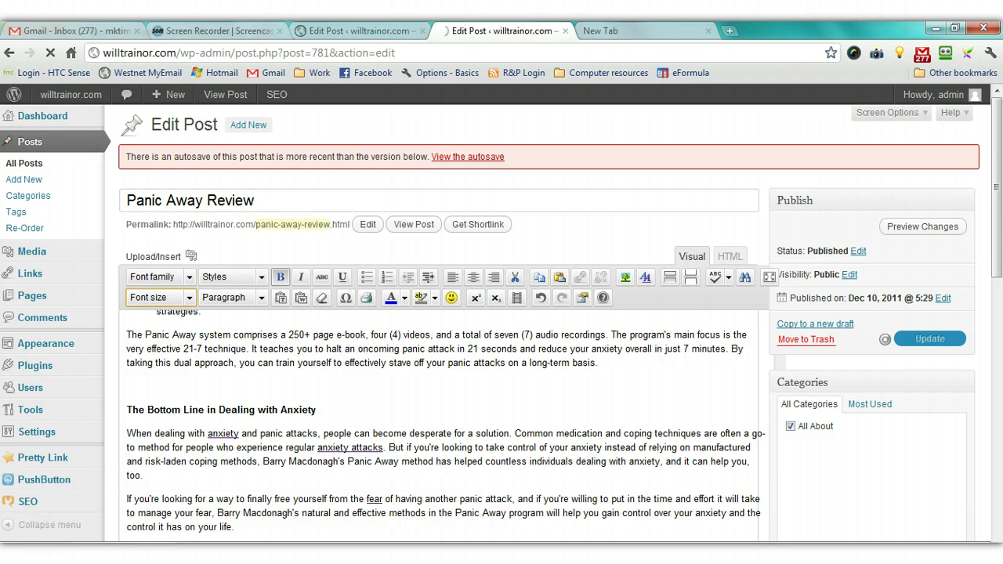
key("alt+Tab")
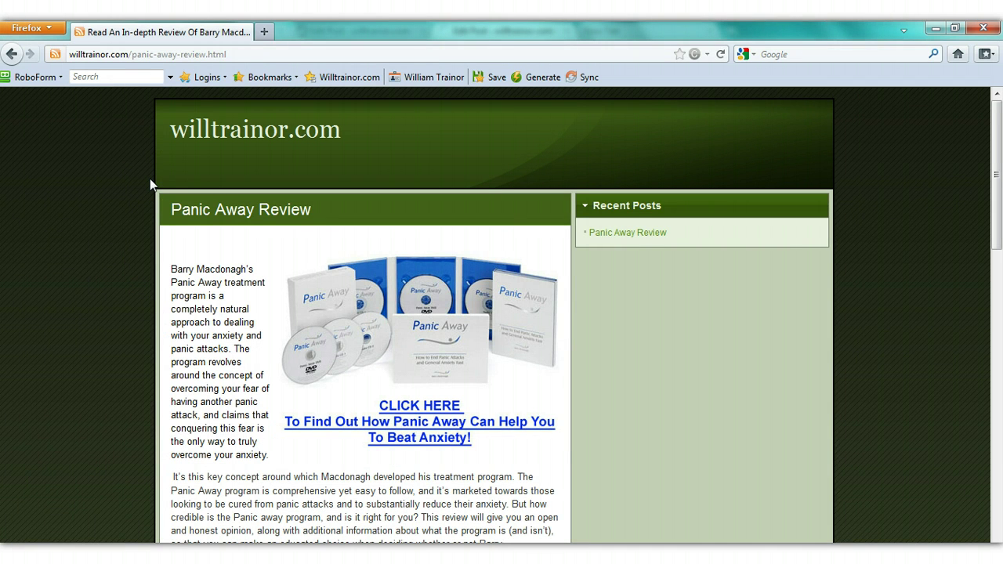
key("F5")
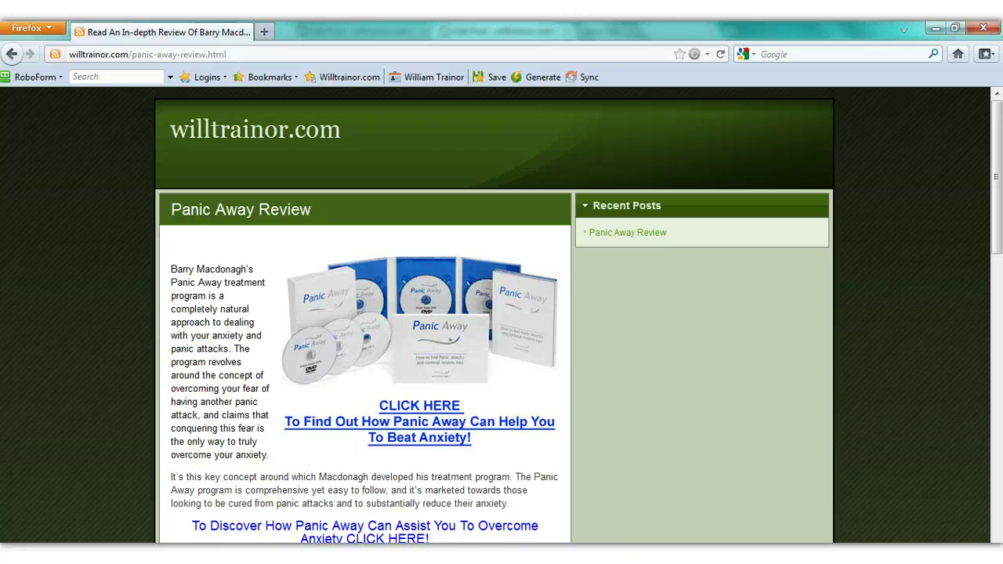
Step: Switch back to Chrome and make the call to action "To Discover How Panic Away Can Assist You To Overcome Anxiety CLICK HERE!" bold
left_click(279, 497)
scroll(287, 501, "down", 2)
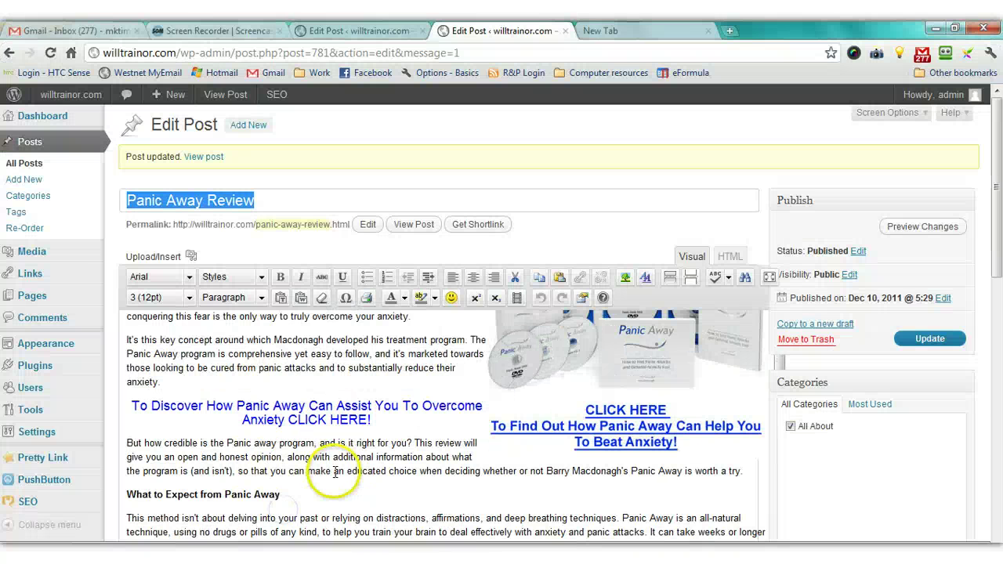
left_click_drag(373, 421, 155, 397)
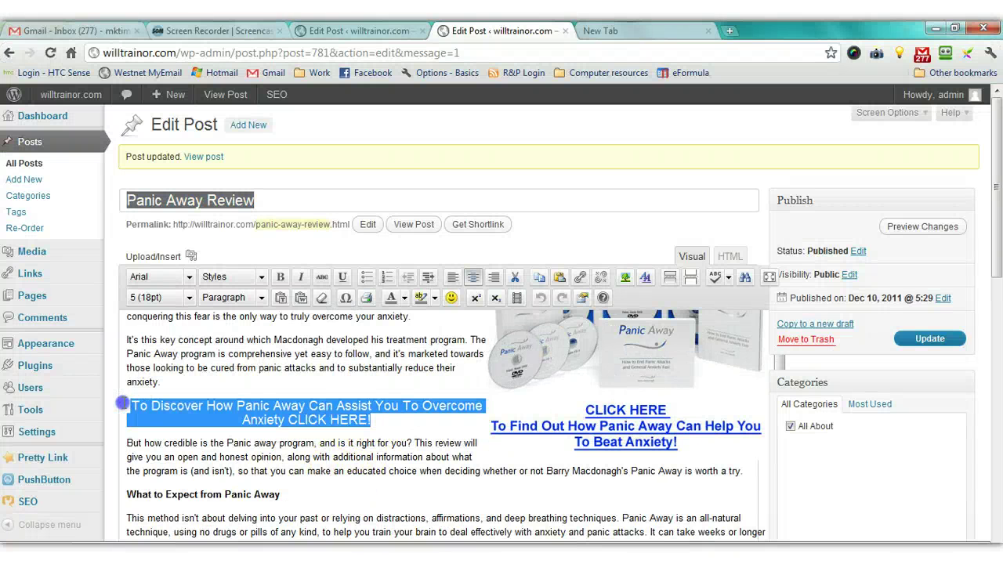
key("ctrl+b")
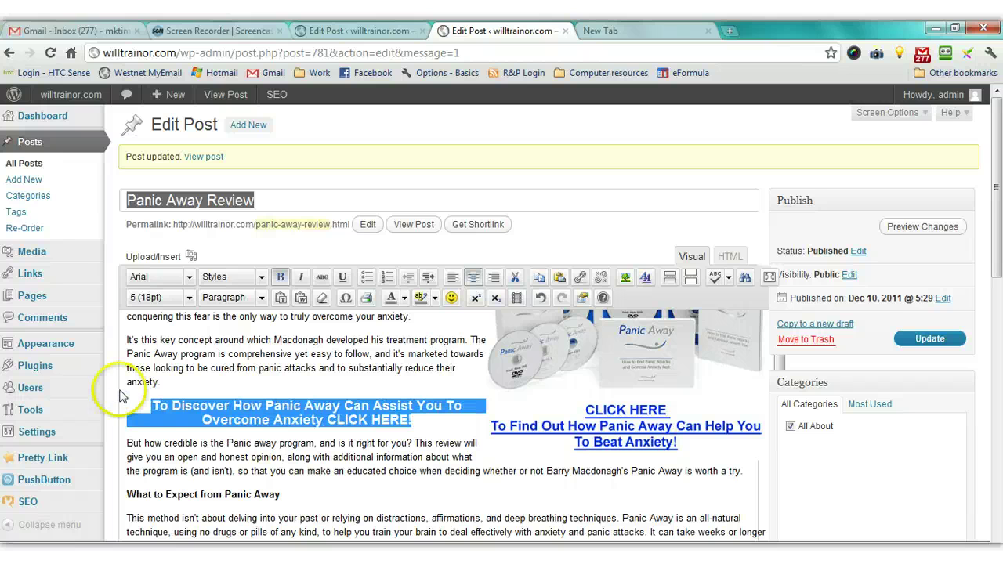
Step: Insert an extra blank line above the "The Bottom Line in Dealing with Anxiety" heading
scroll(268, 406, "down", 4)
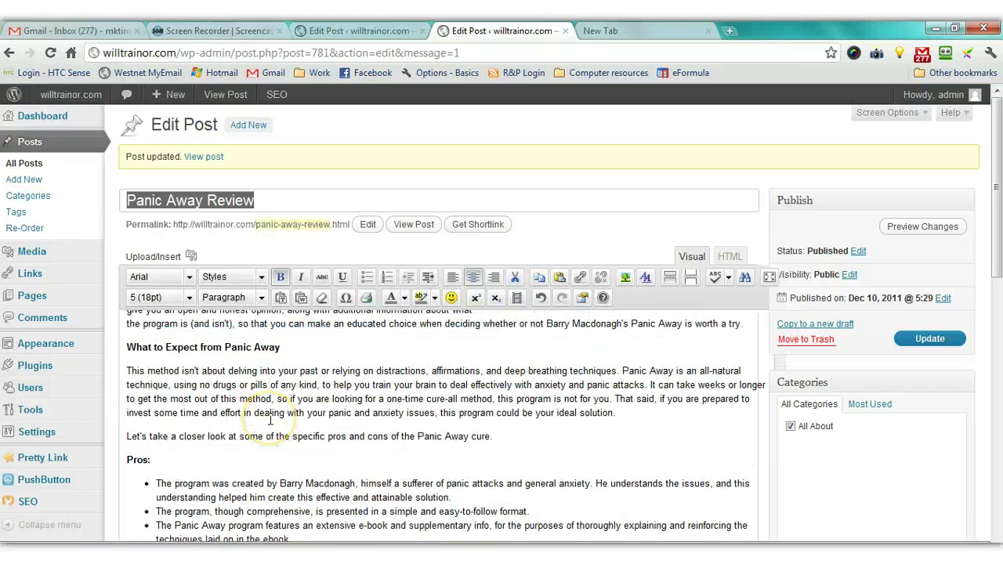
scroll(268, 420, "down", 15)
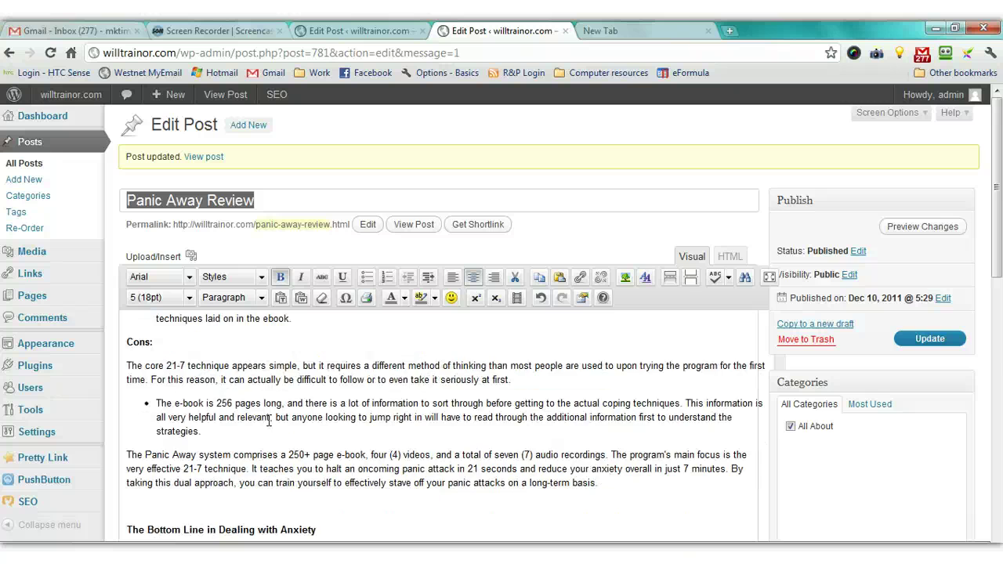
scroll(268, 421, "down", 2)
scroll(268, 421, "up", 3)
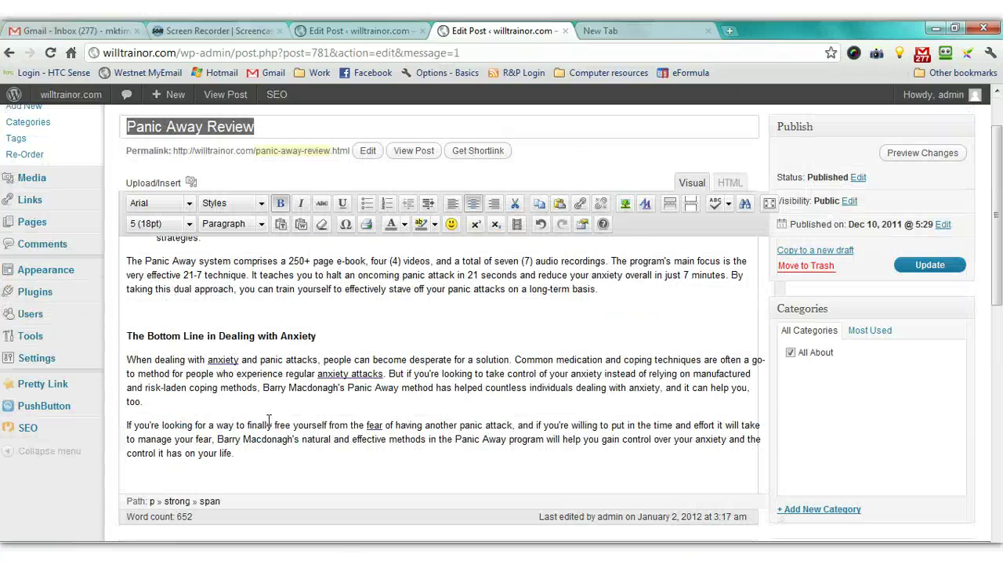
left_click(136, 310)
key("Return")
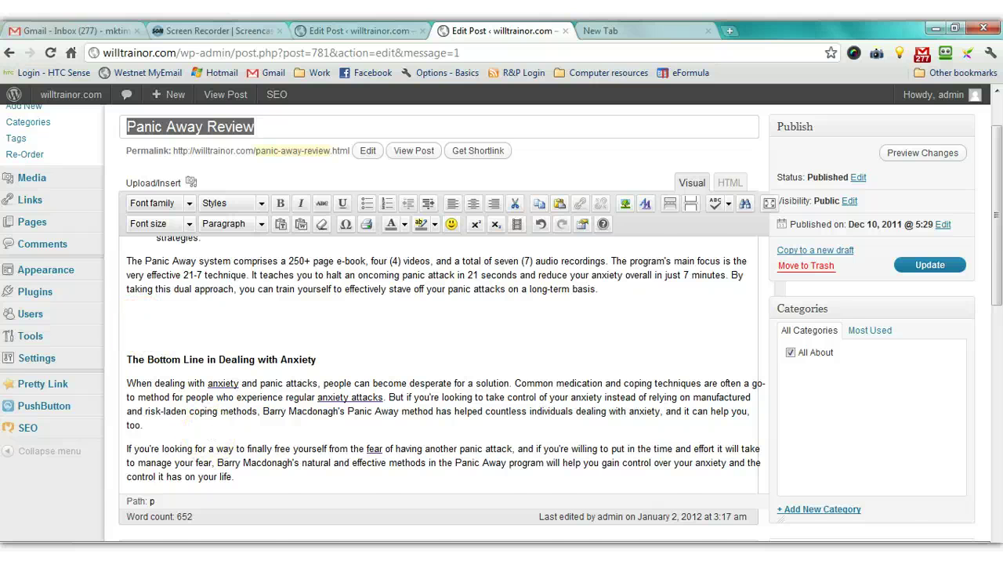
Step: Copy the Call To Action - 2 text for panic away from the Excel spreadsheet and paste it above the Bottom Line heading in the post
key("alt+Tab")
key("Right")
key("Right")
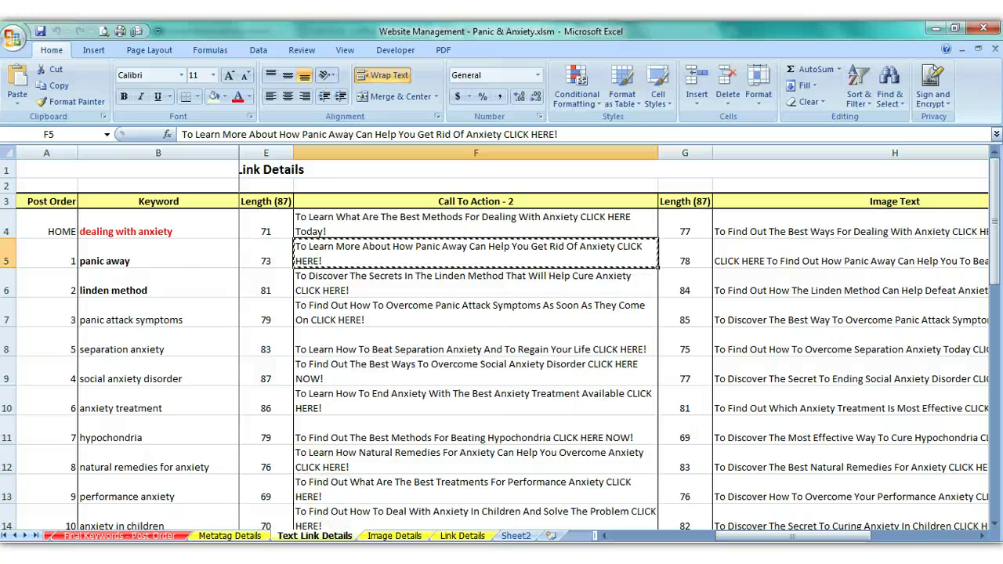
mouse_move(337, 560)
left_click(266, 489)
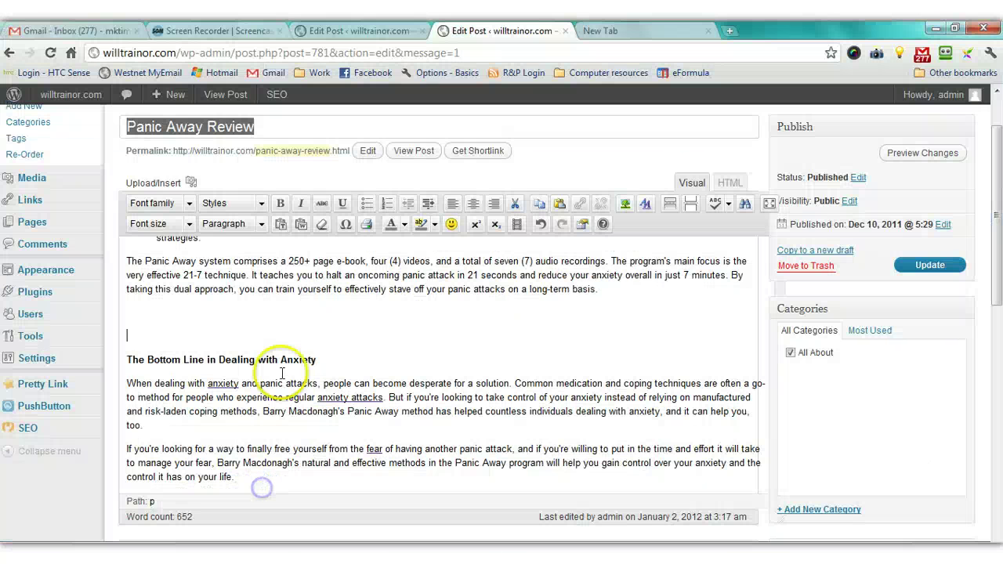
right_click(139, 328)
left_click(196, 425)
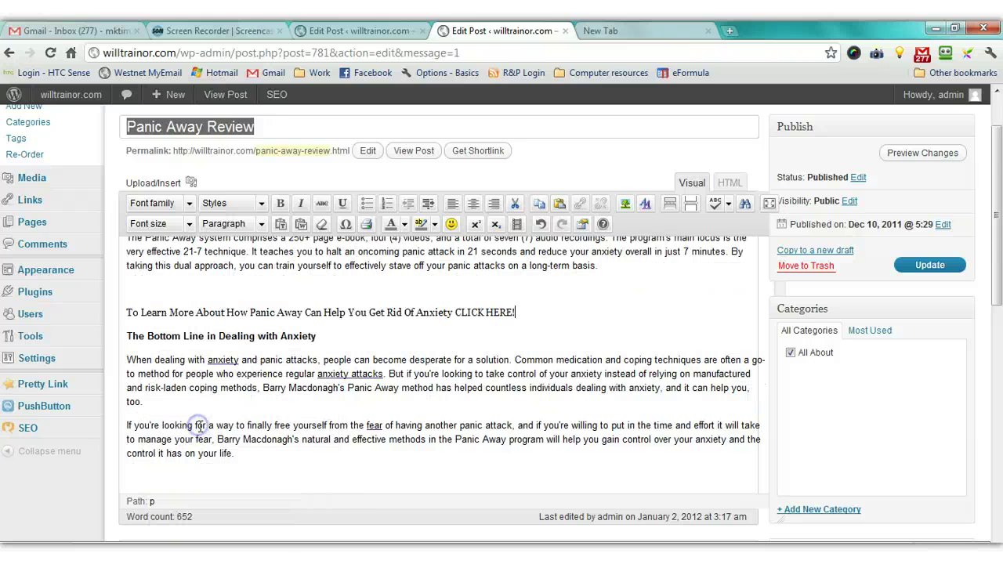
Step: Format the call to action above the Bottom Line heading as Arial, size 5 (18pt), bold, blue and centred
left_click(521, 312)
left_click_drag(521, 311, 115, 311)
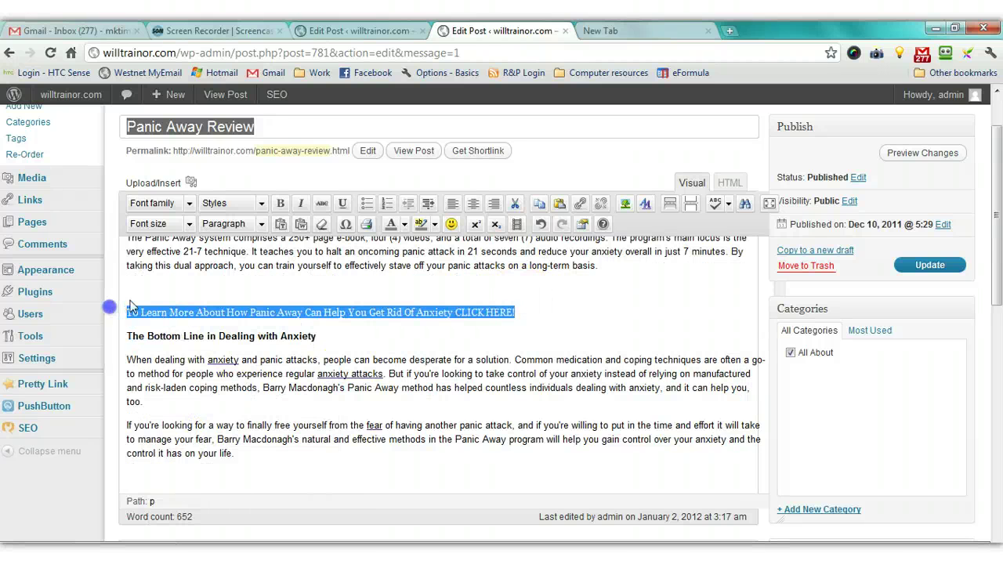
left_click(188, 203)
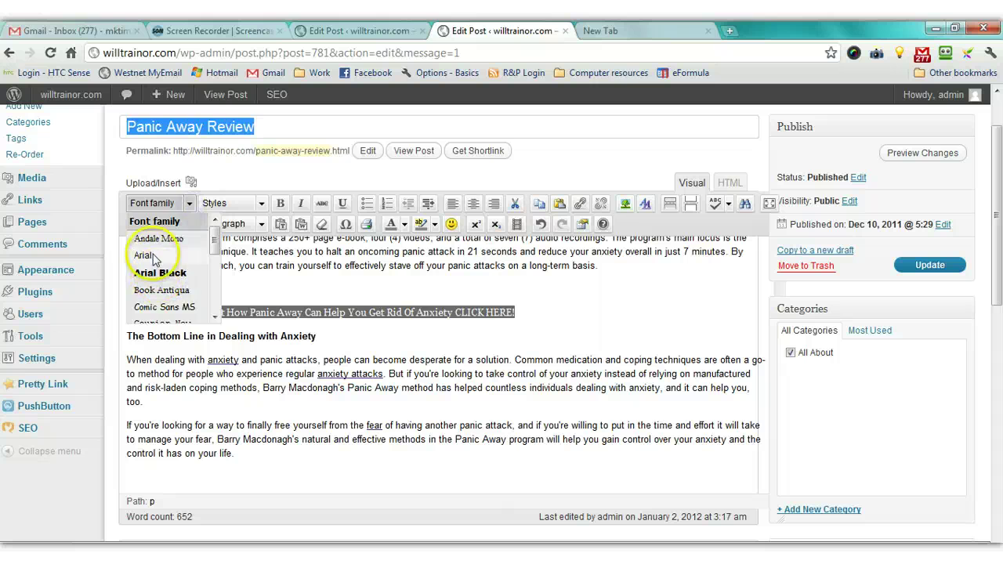
left_click(149, 251)
left_click(160, 224)
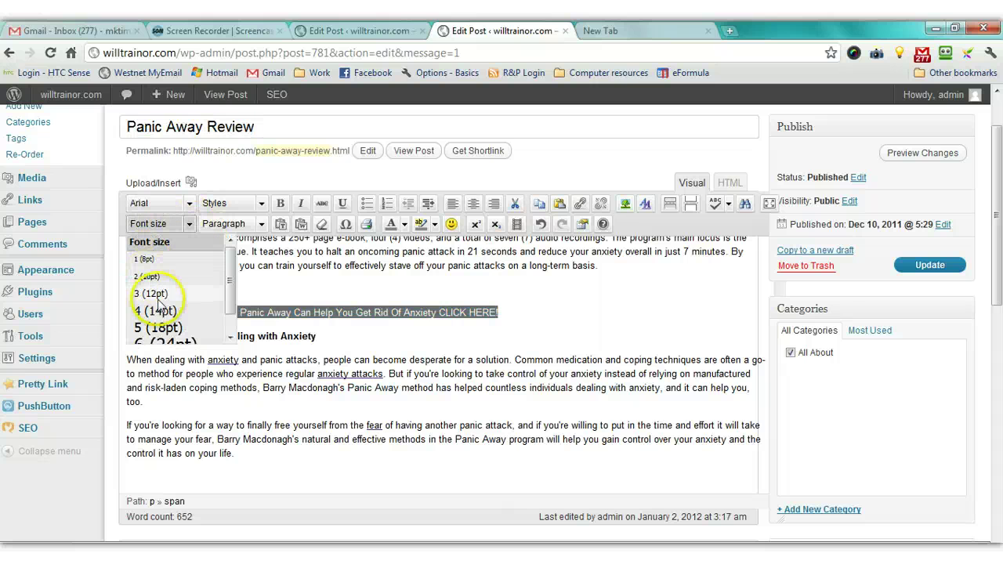
left_click(159, 326)
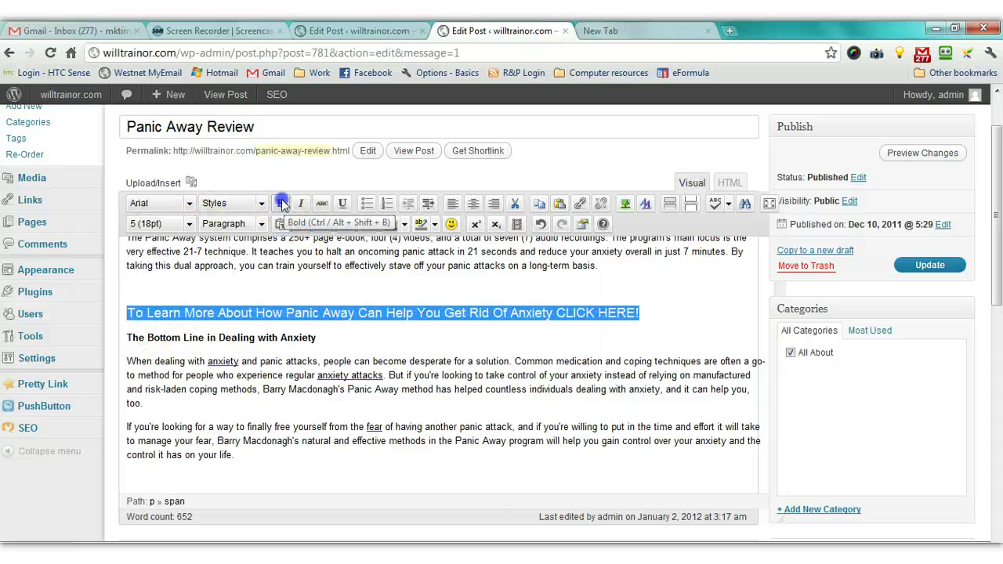
left_click(281, 203)
left_click(403, 224)
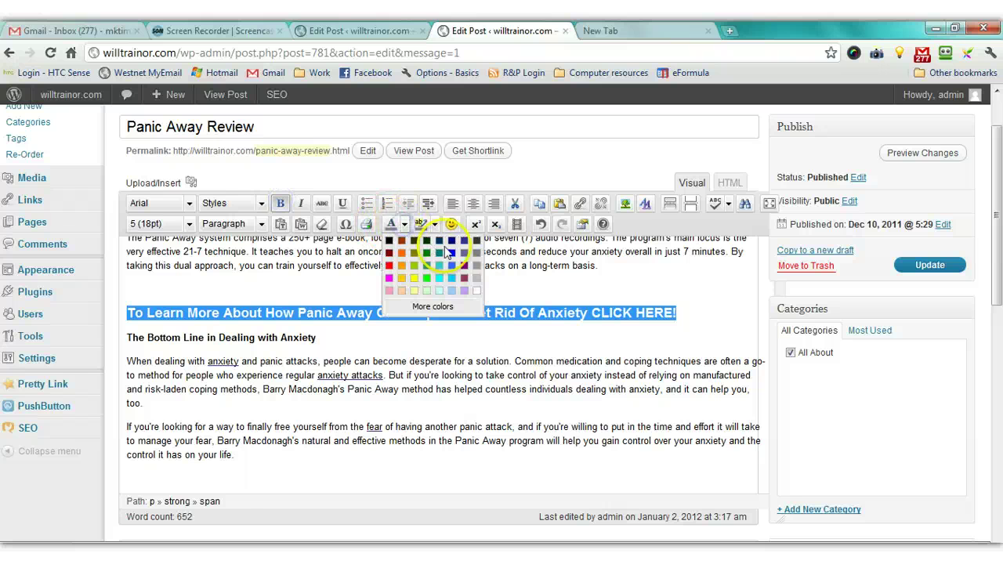
left_click(452, 254)
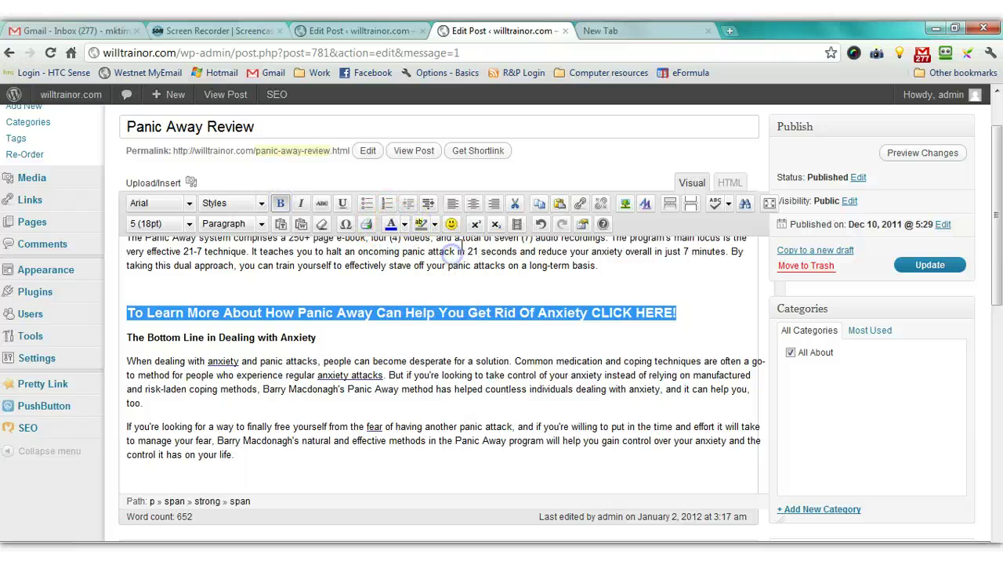
left_click(473, 204)
Step: Remove the blank line above the "To Learn More About How Panic Away Can Help You" call to action and centre that line again
left_click(151, 290)
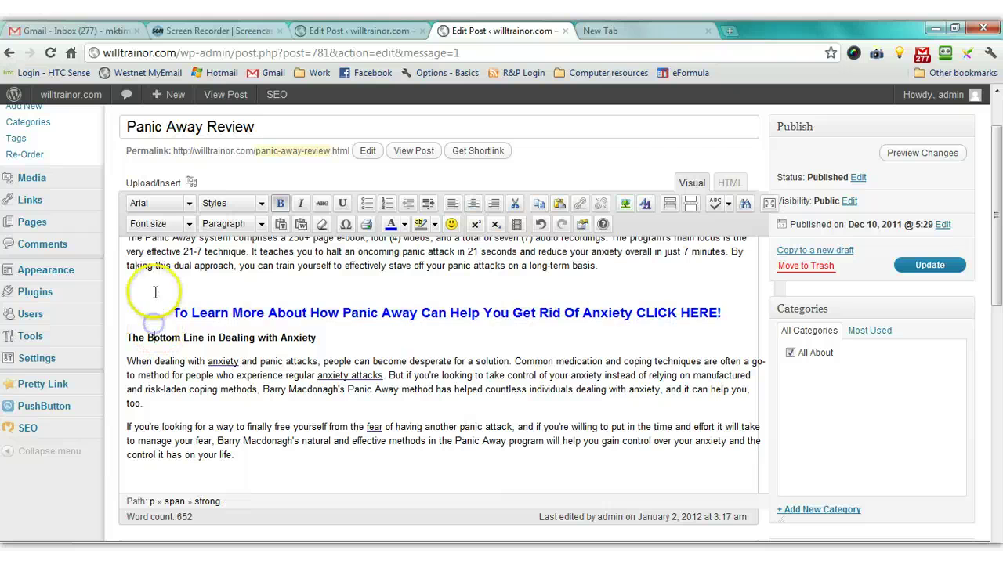
key("Delete")
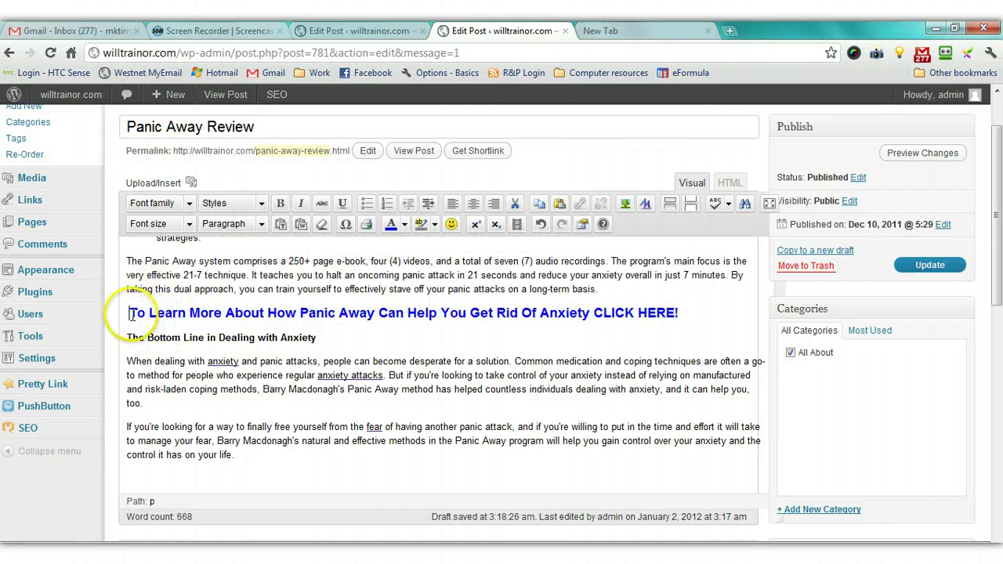
left_click_drag(130, 314, 660, 312)
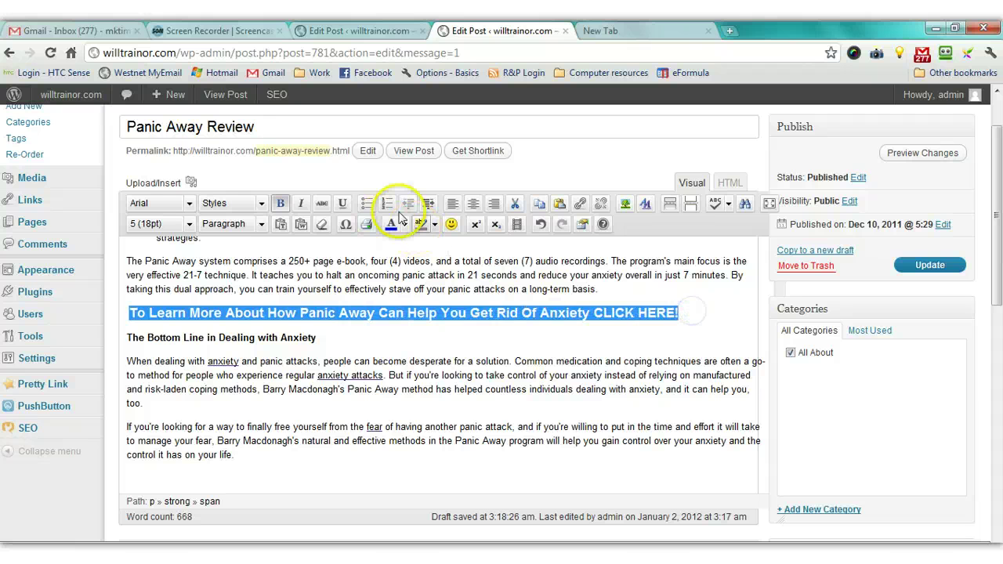
left_click(473, 204)
left_click(344, 335)
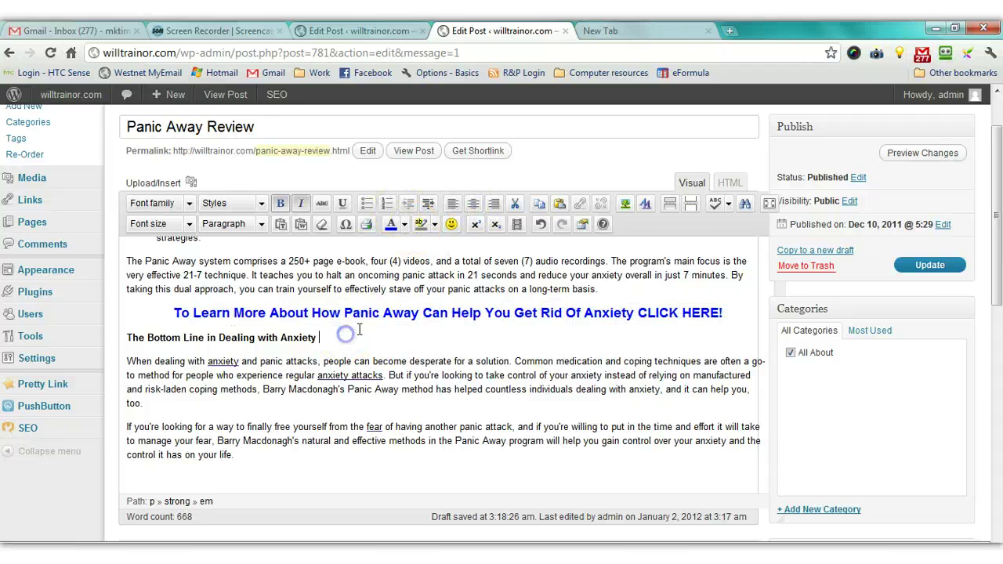
Step: Update the post, reload the published review in Firefox and check both call-to-action lines down the page
left_click(930, 265)
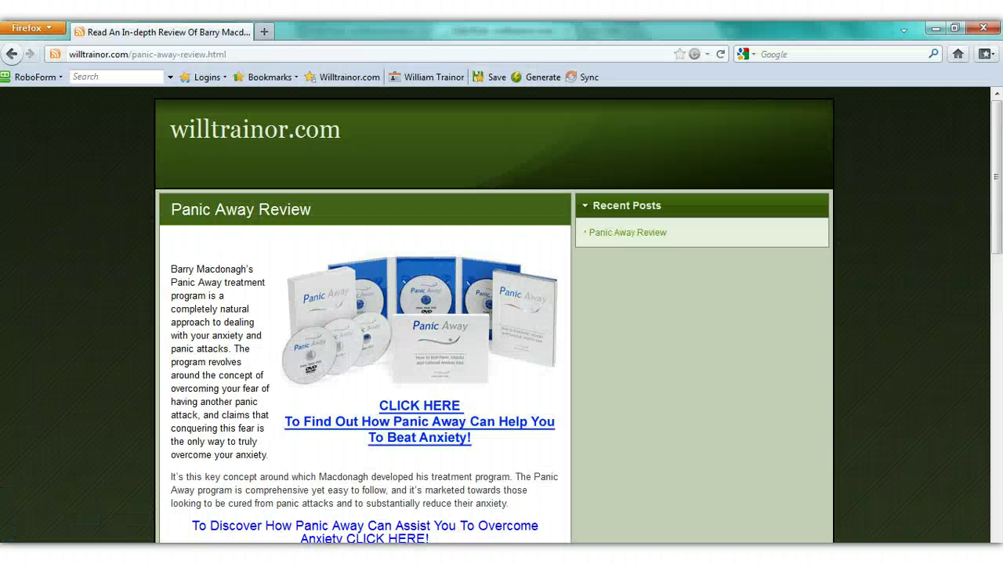
key("F5")
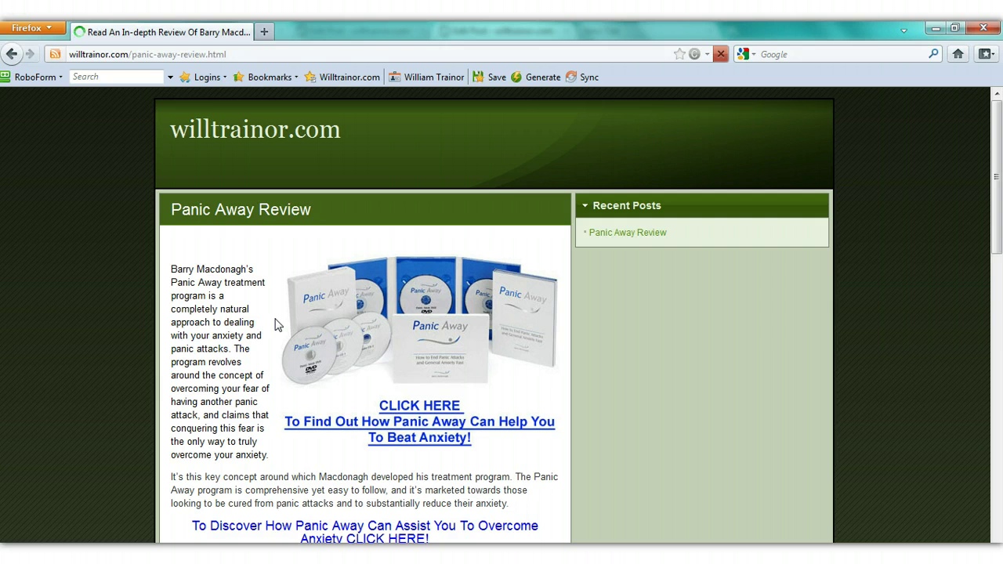
scroll(276, 323, "down", 4)
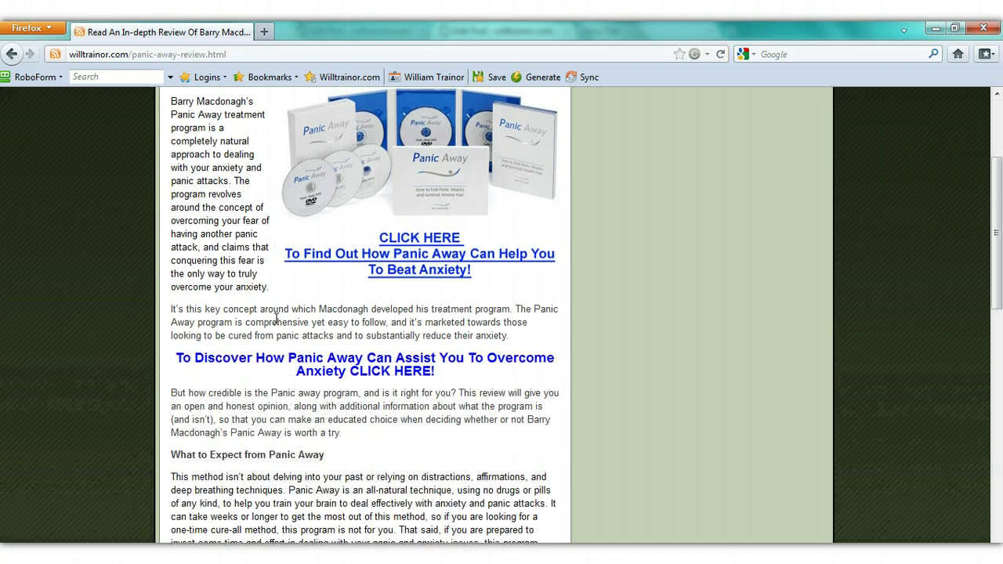
scroll(275, 322, "up", 2)
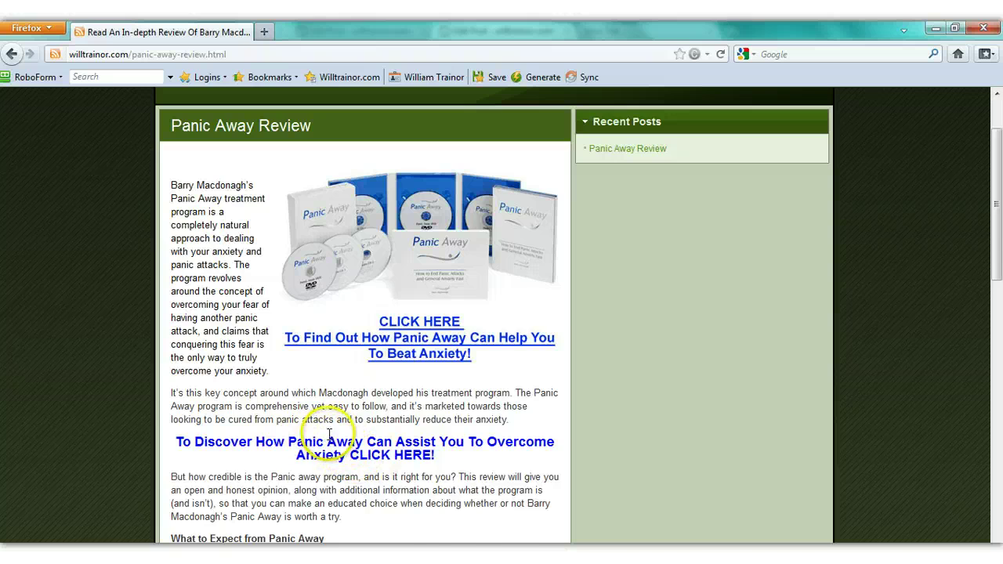
scroll(330, 436, "down", 8)
scroll(329, 442, "down", 10)
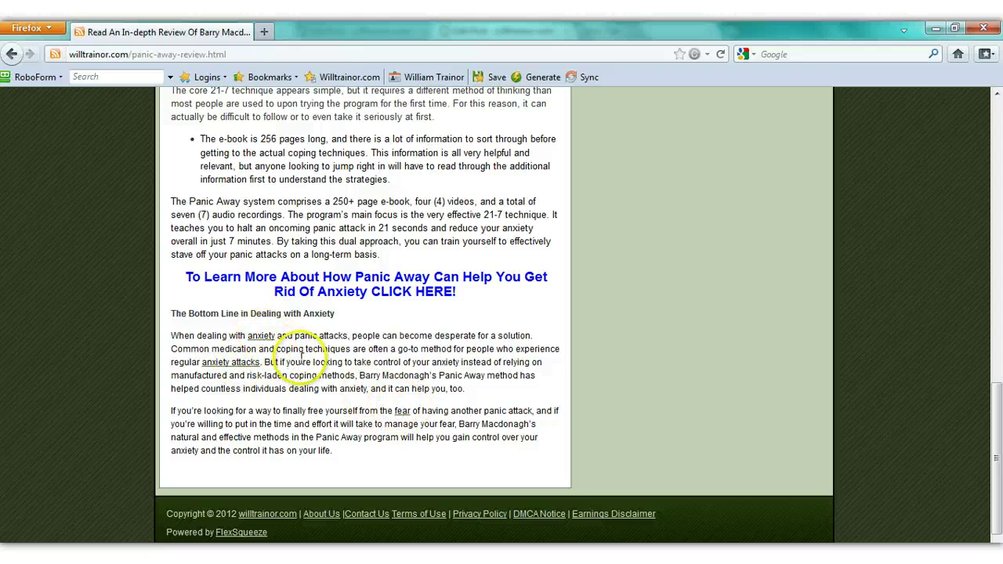
scroll(270, 352, "up", 10)
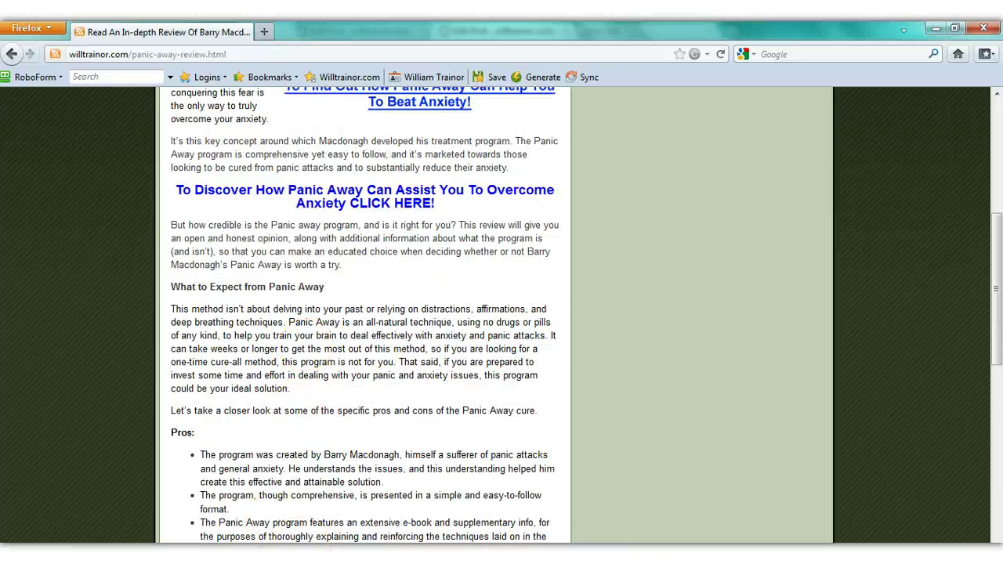
Step: Switch to the Excel workbook and look through the Image Details, Link Details and Metatag Details sheets, down to the last keyword row
mouse_move(320, 528)
left_click(304, 511)
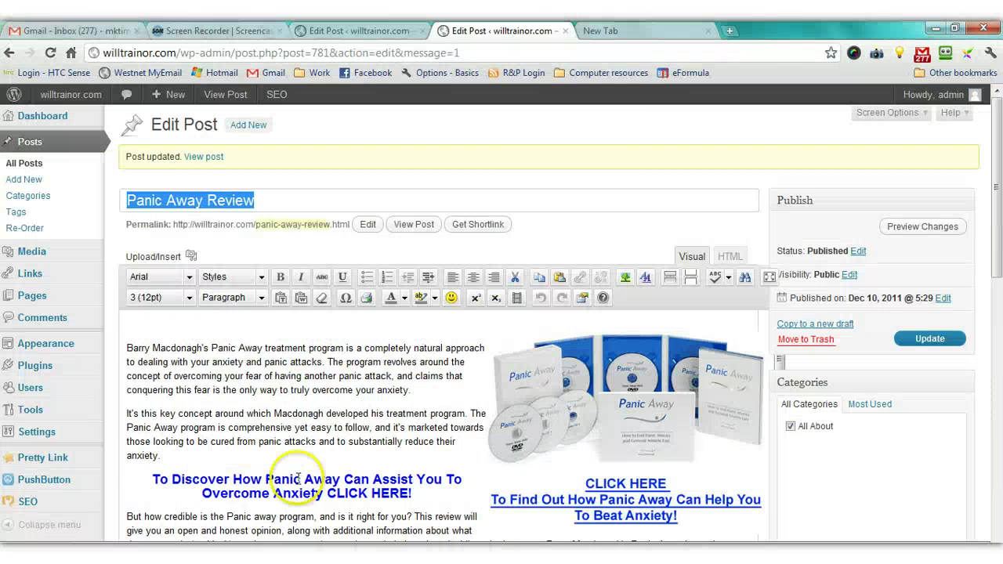
left_click(390, 550)
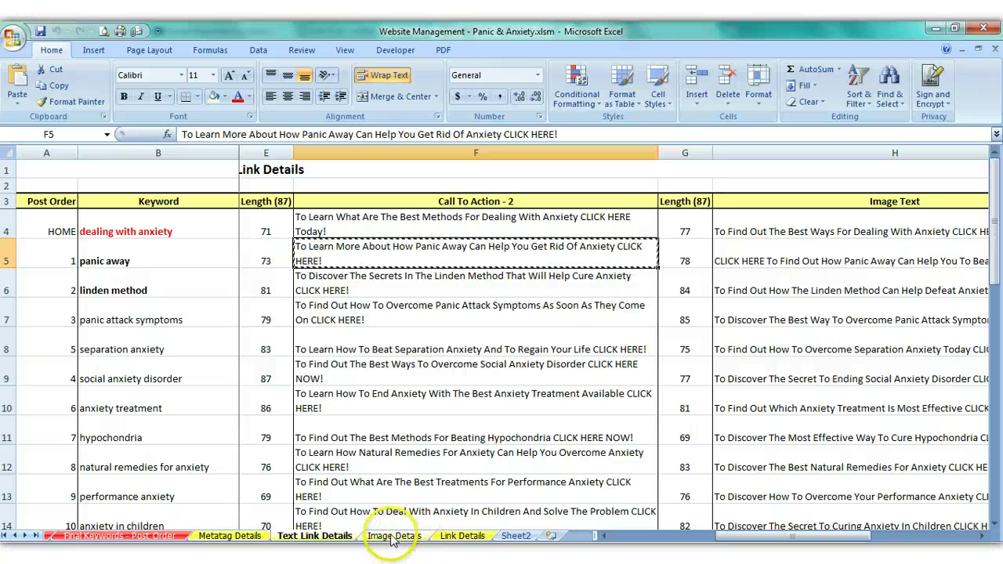
left_click(394, 536)
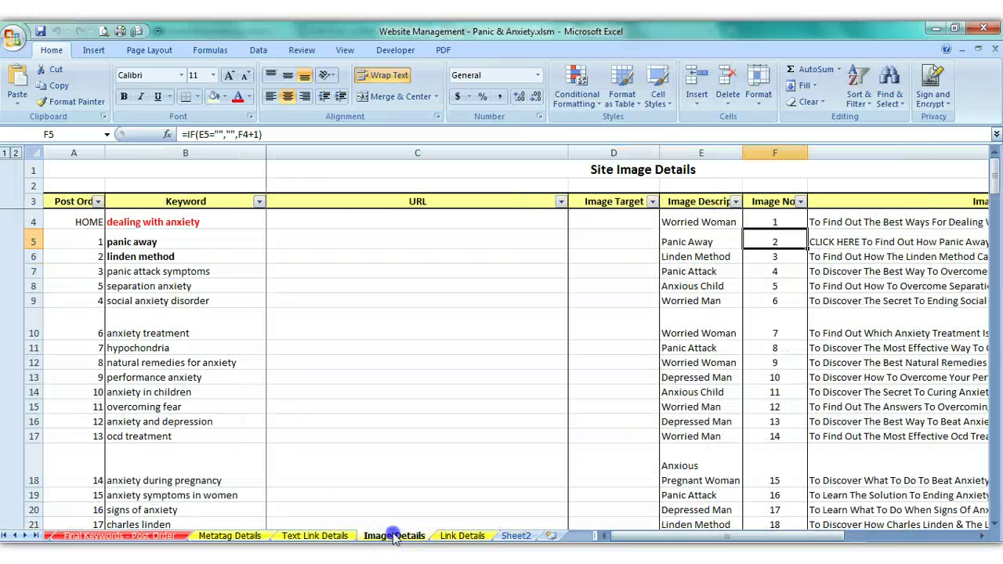
left_click(452, 537)
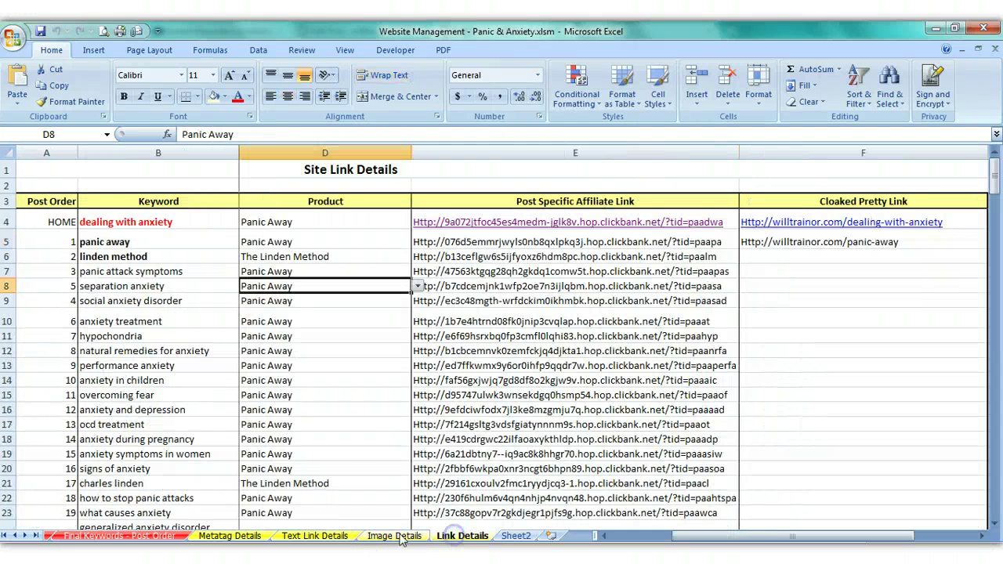
left_click(232, 537)
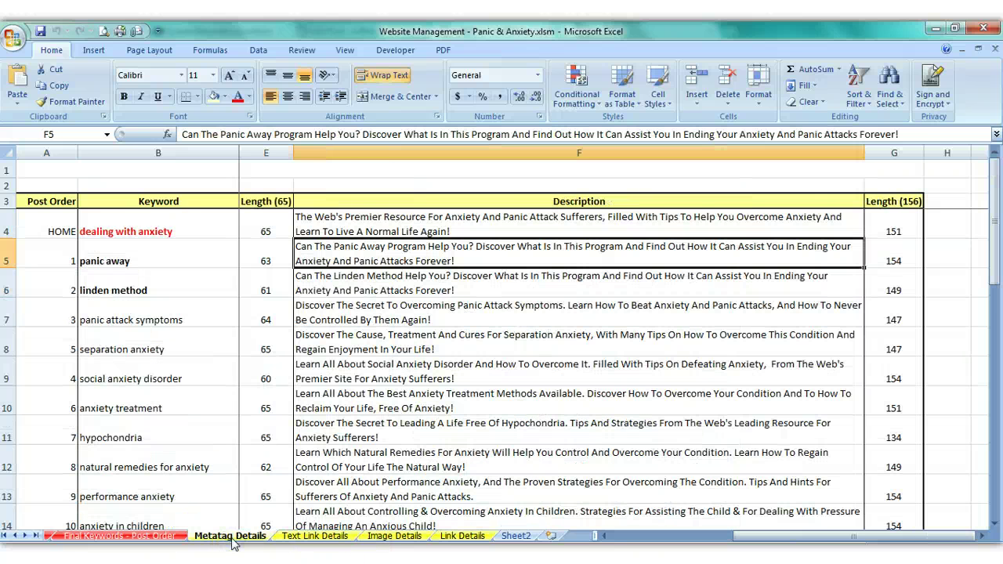
scroll(227, 514, "down", 1)
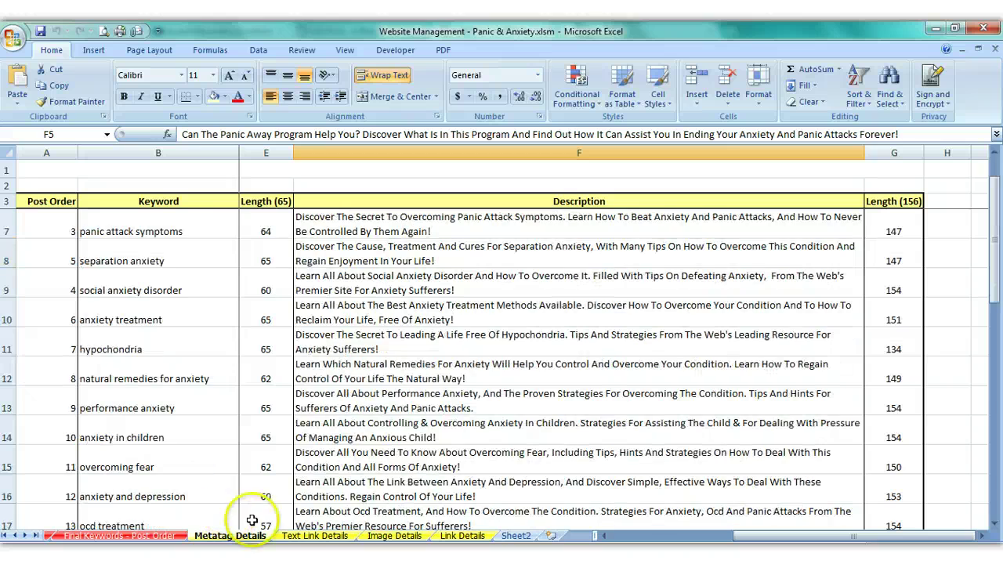
left_click_drag(994, 311, 997, 404)
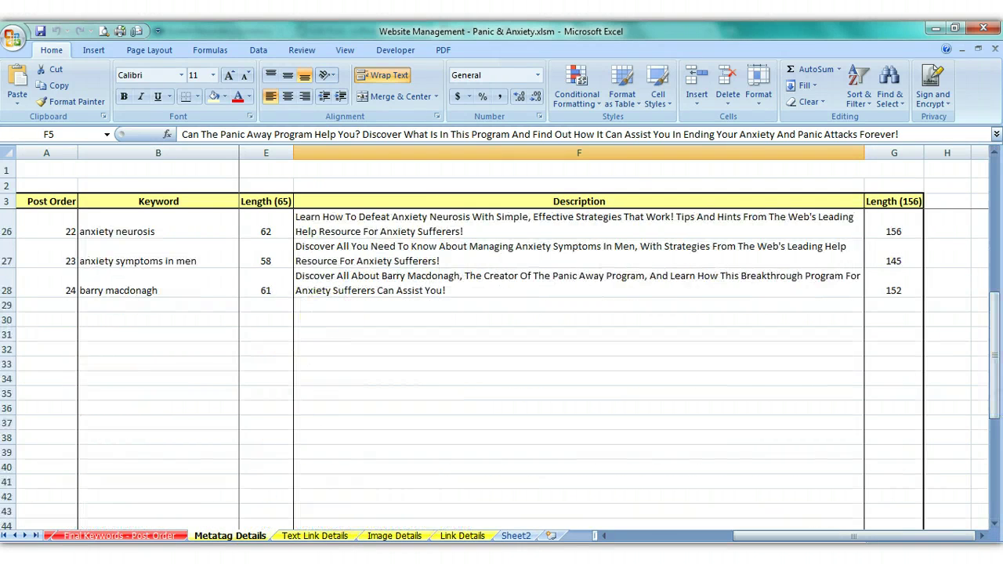
Step: Return to Chrome, update the Panic Away Review post and open the Post 2 draft for editing
left_click(327, 523)
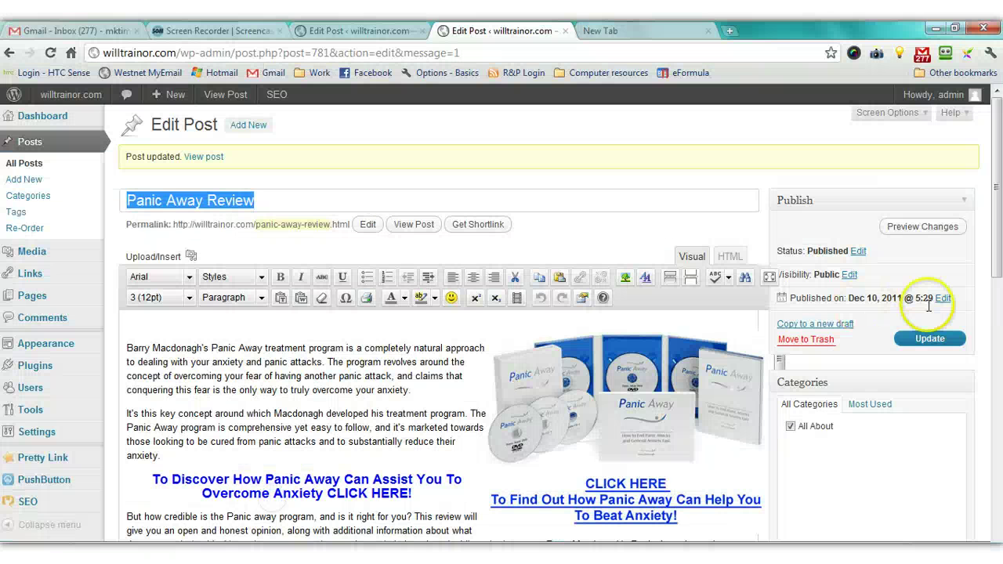
left_click(928, 339)
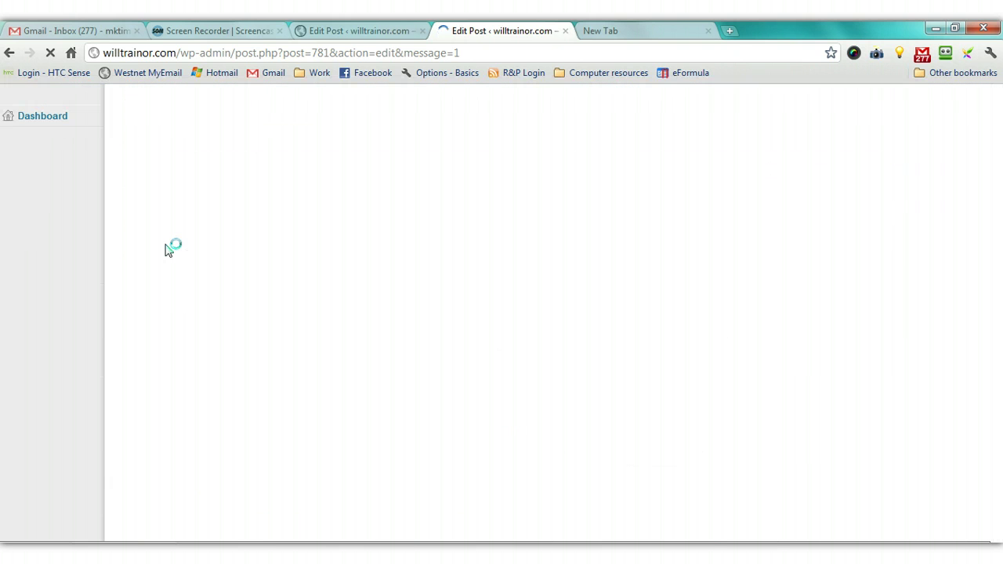
left_click(27, 163)
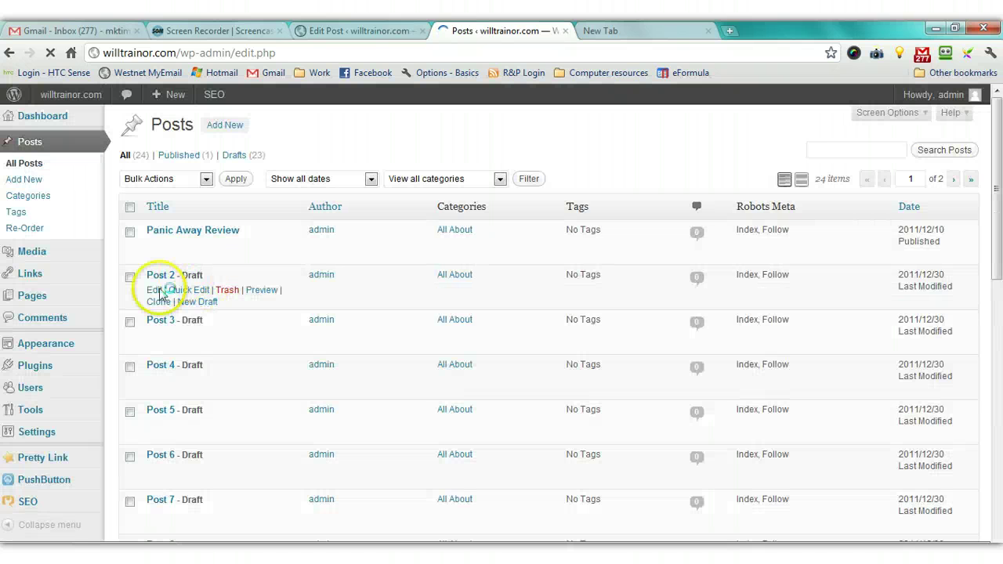
left_click(157, 290)
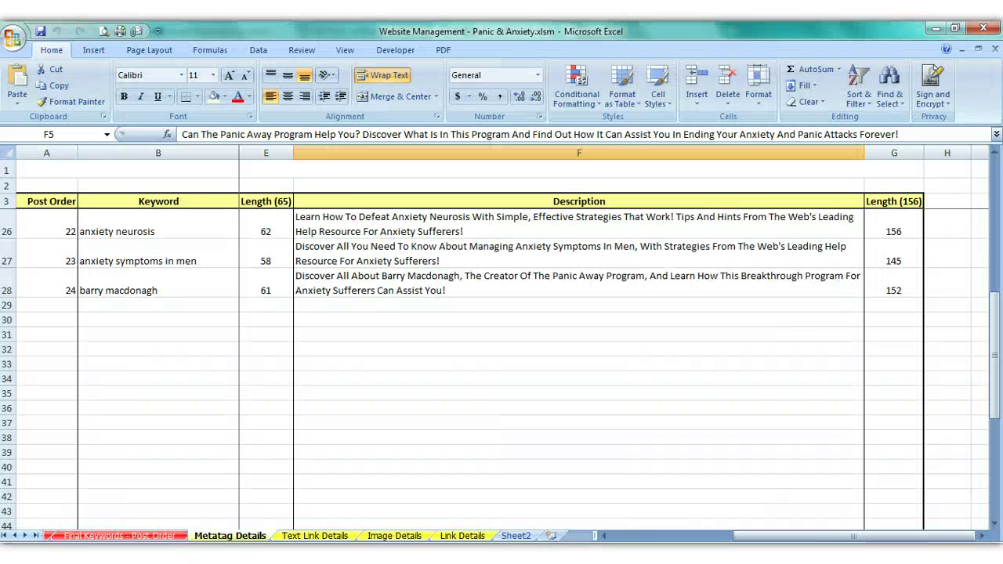
Step: Open the article "4. Social anxiety disorder (Riz).docx" from the 4. Site Content folder in Word
scroll(192, 454, "up", 7)
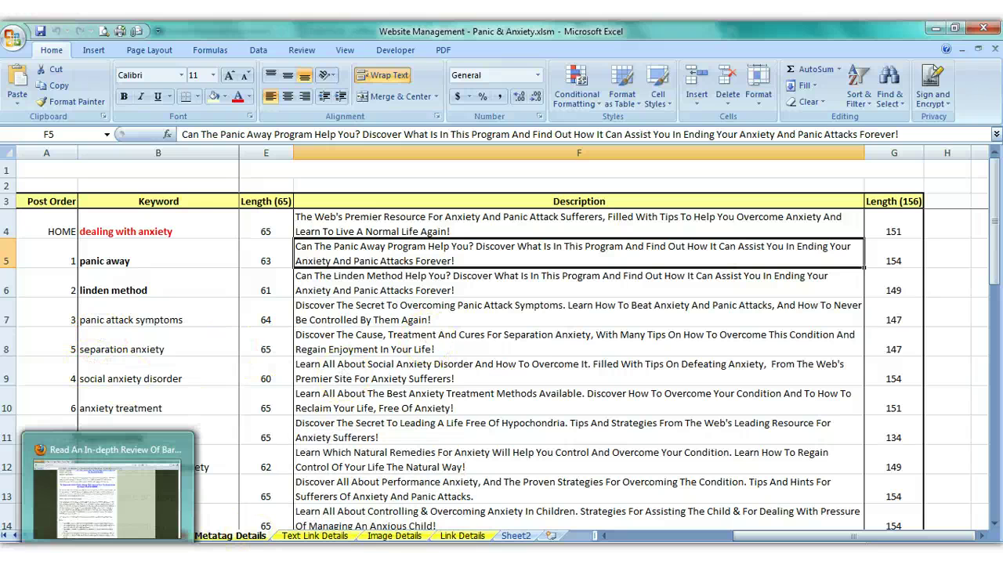
left_click(157, 558)
left_click(237, 539)
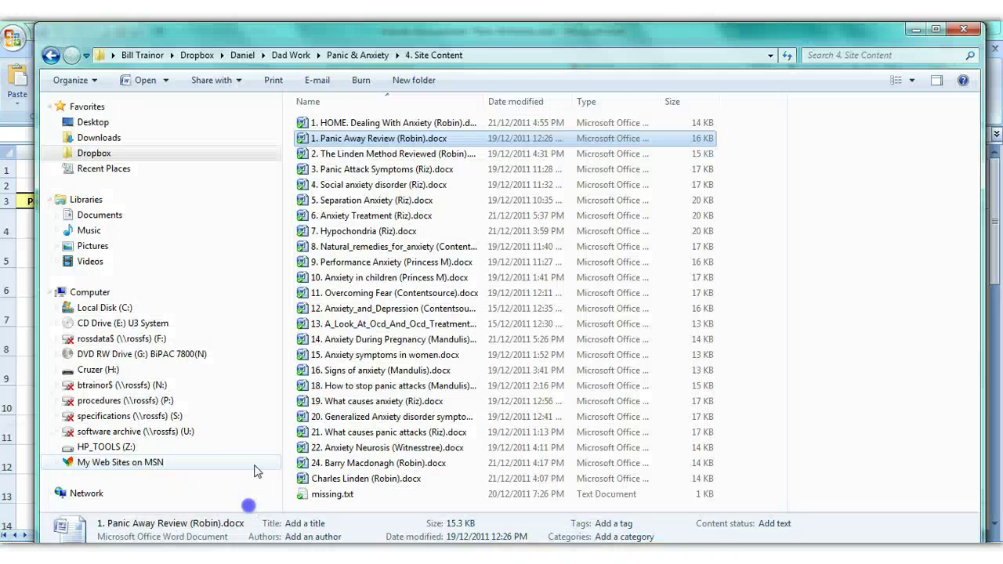
left_click(384, 186)
double_click(384, 187)
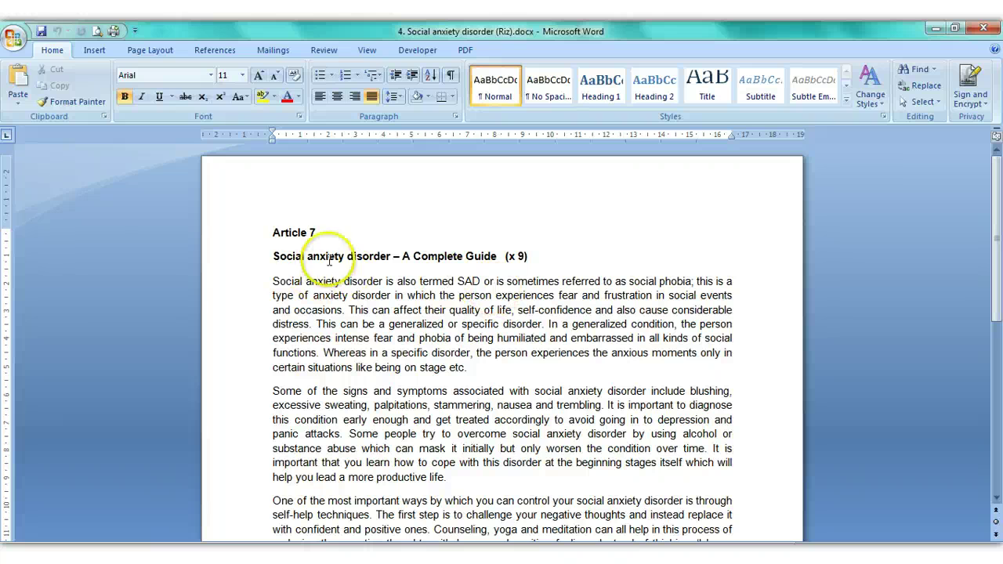
Step: Select the whole article body below the "Social anxiety disorder – A Complete Guide" title and switch back to the Post 2 editor in Chrome
mouse_move(506, 256)
left_mouse_down()
mouse_move(527, 256)
mouse_move(258, 253)
left_mouse_up()
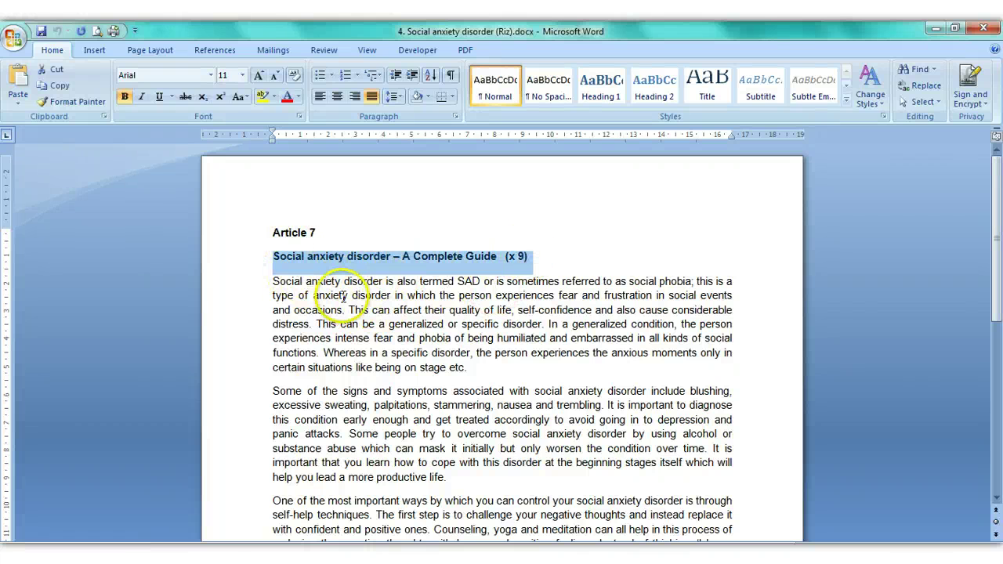
left_click(314, 301)
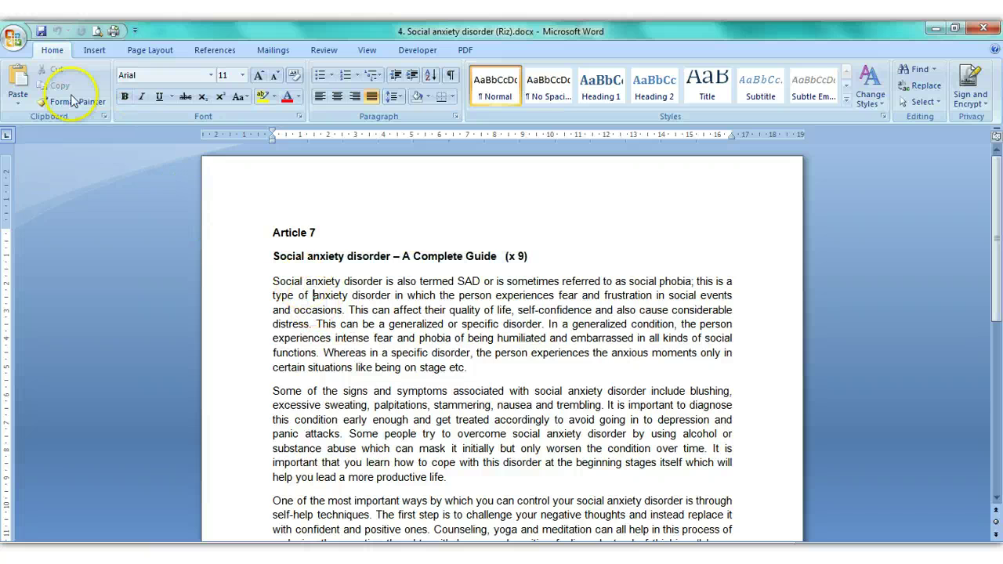
left_click(272, 281)
left_click_drag(272, 280, 731, 455)
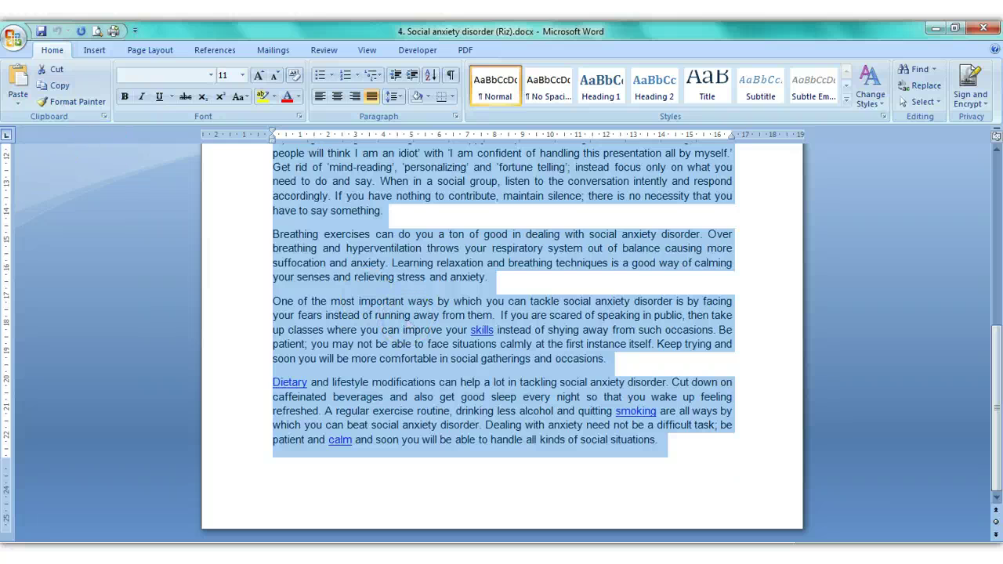
left_click(14, 37)
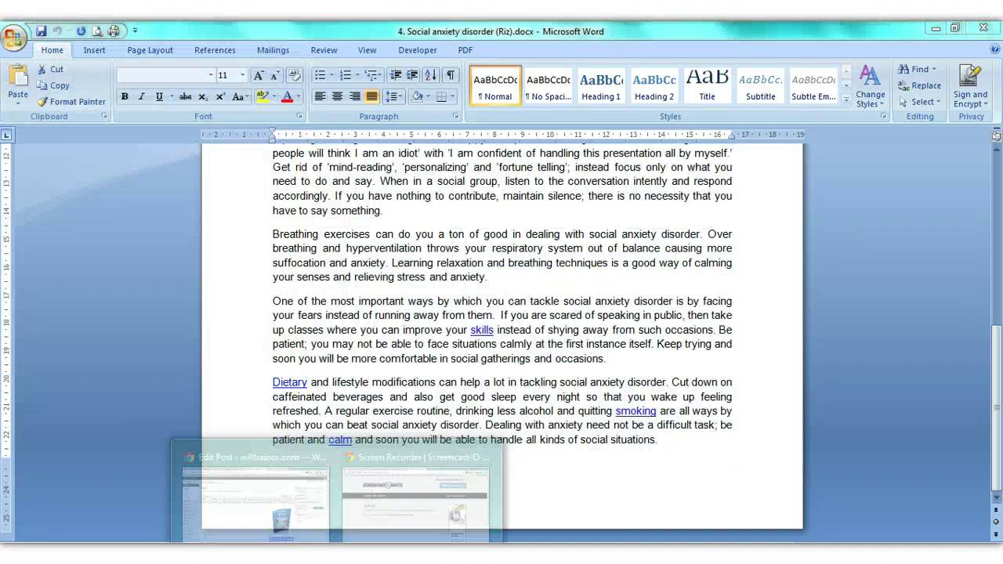
left_click(222, 504)
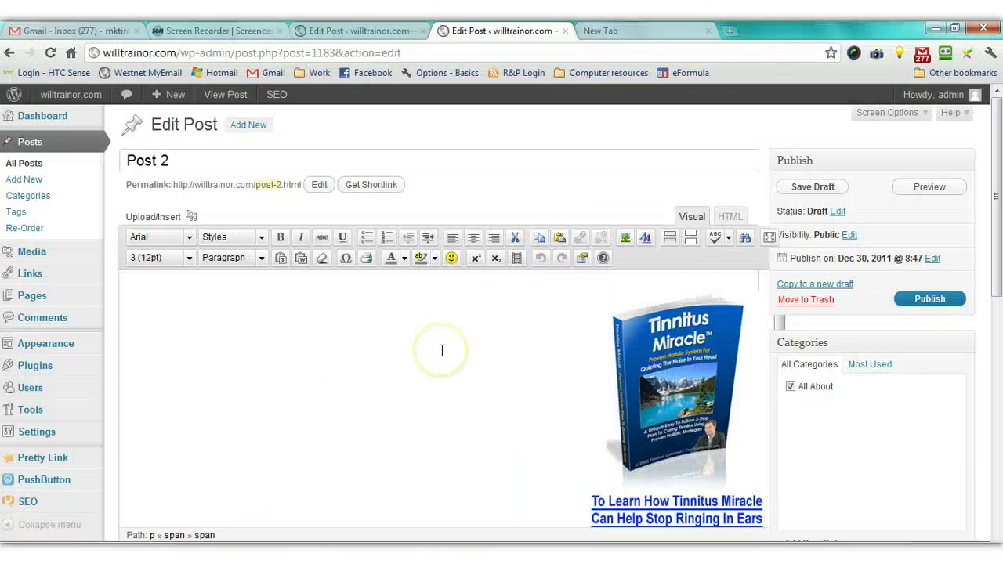